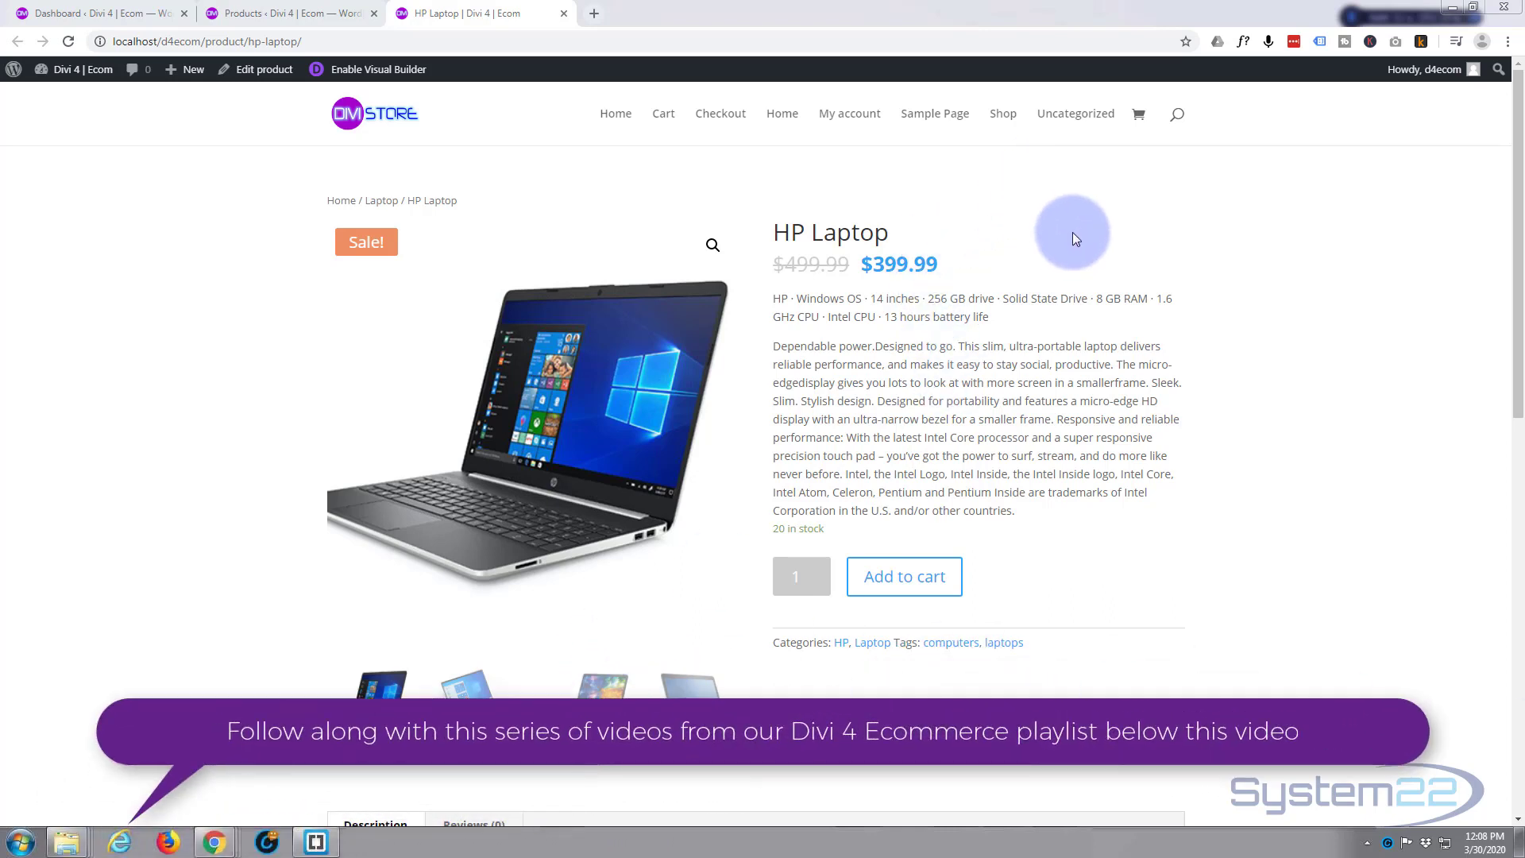
- Switch to the 'Products ‹ Divi 4 | Ecom' tab showing the WooCommerce product list
left_click(265, 14)
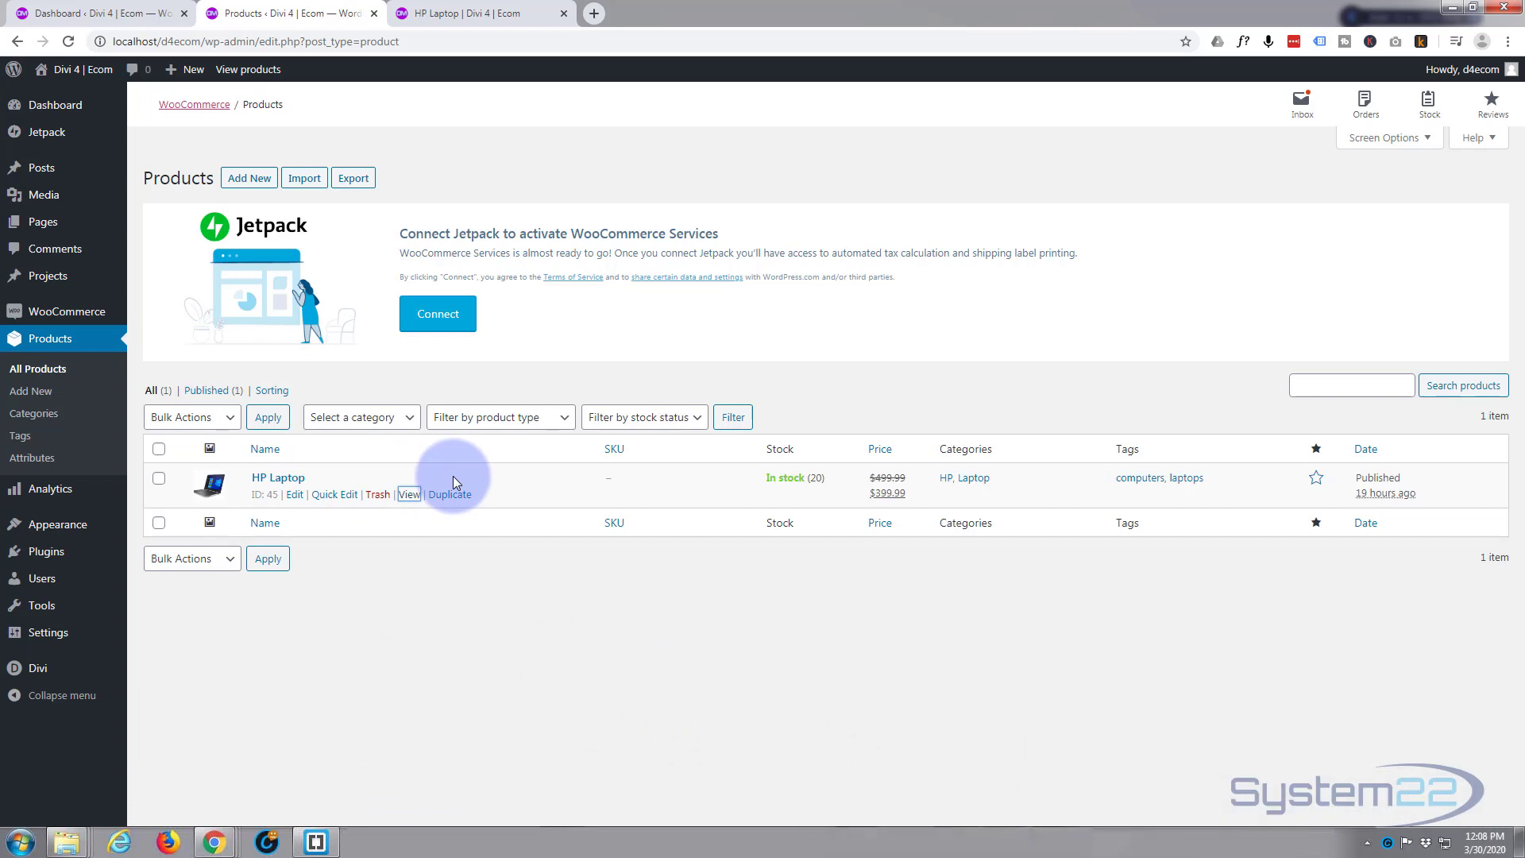
- Add a new product titled 'Gaming Desktop'
left_click(250, 179)
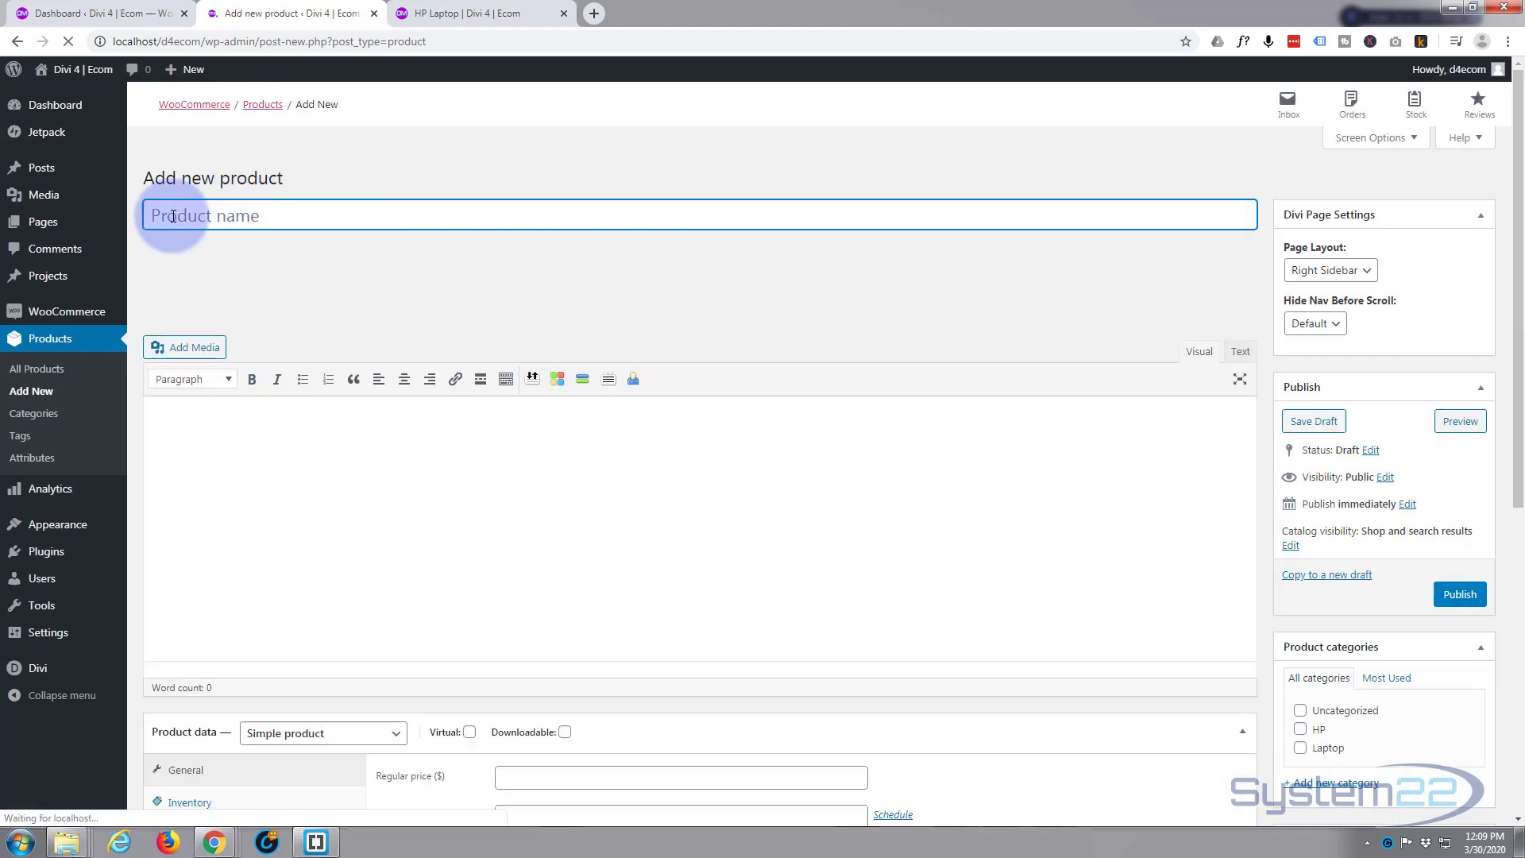
type("Gaming D")
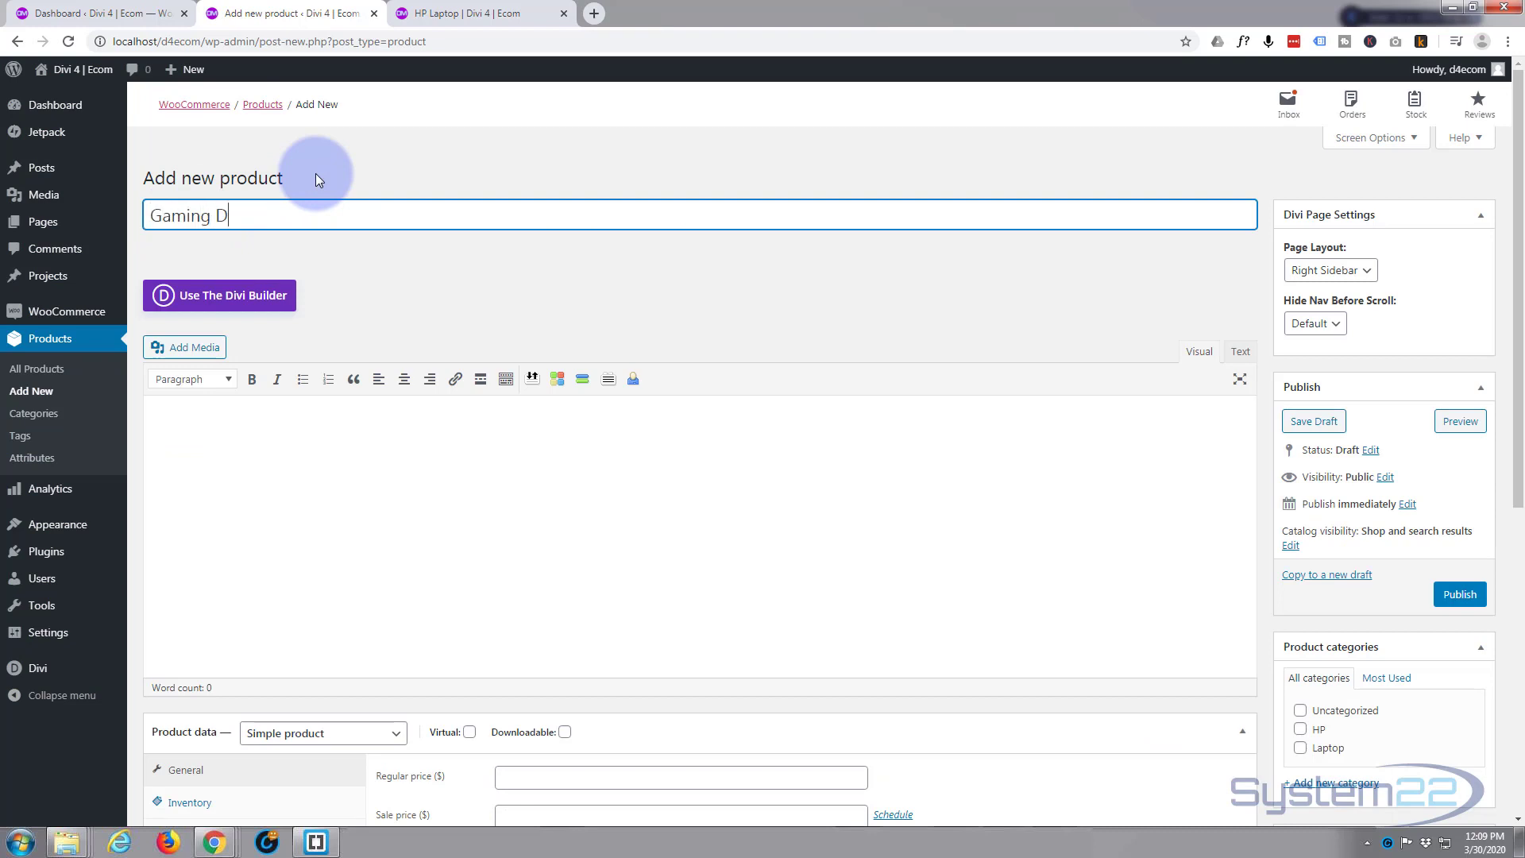
type("esktop")
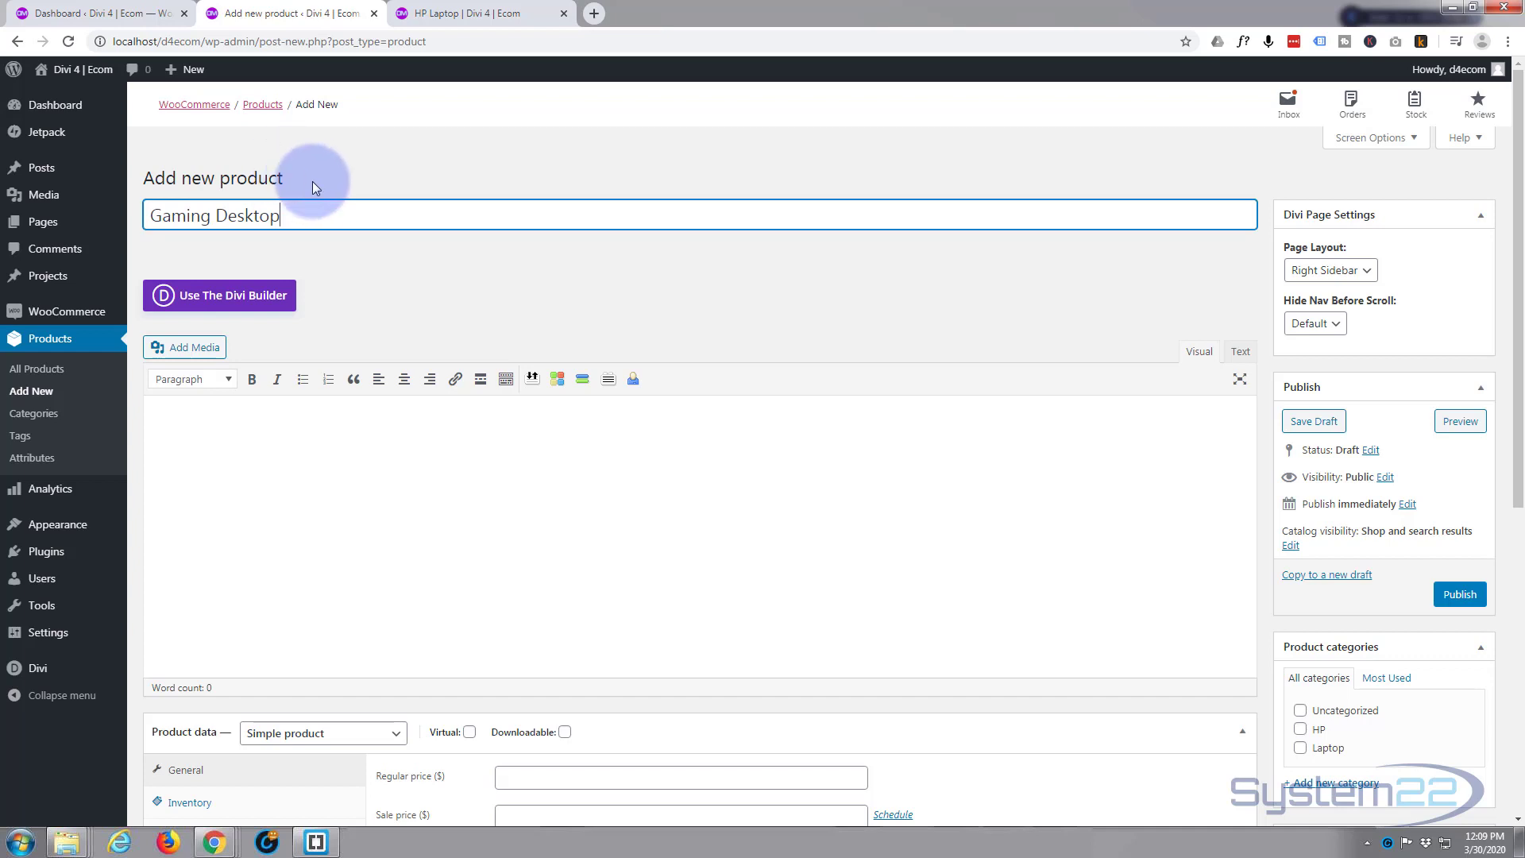
scroll(337, 267, "down", 2)
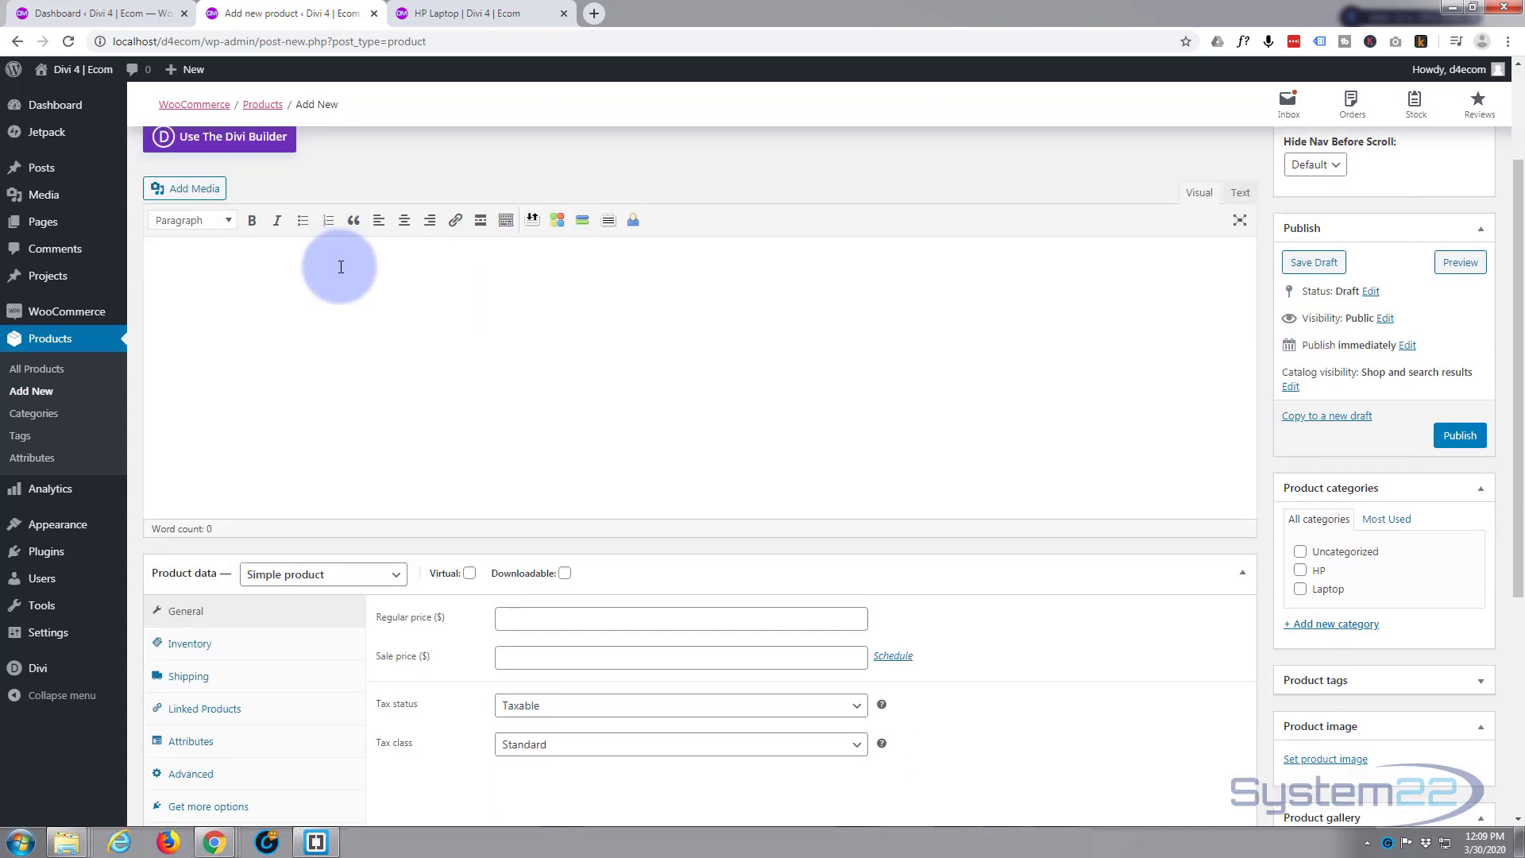
scroll(341, 265, "up", 1)
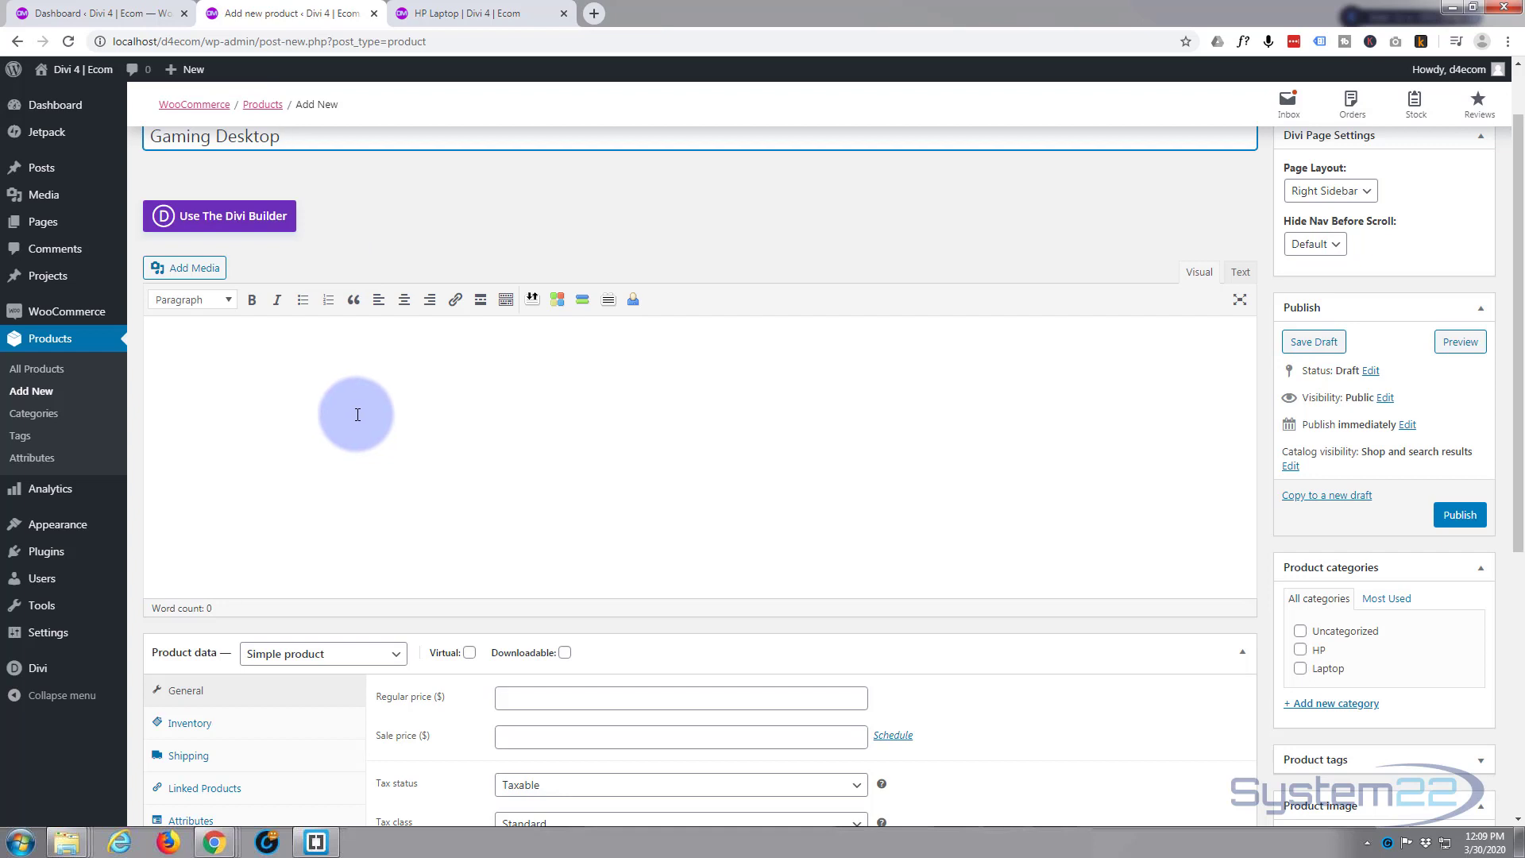
- Paste the product name, then the long description with its Product features list, into the description editor
left_click_drag(281, 136, 254, 137)
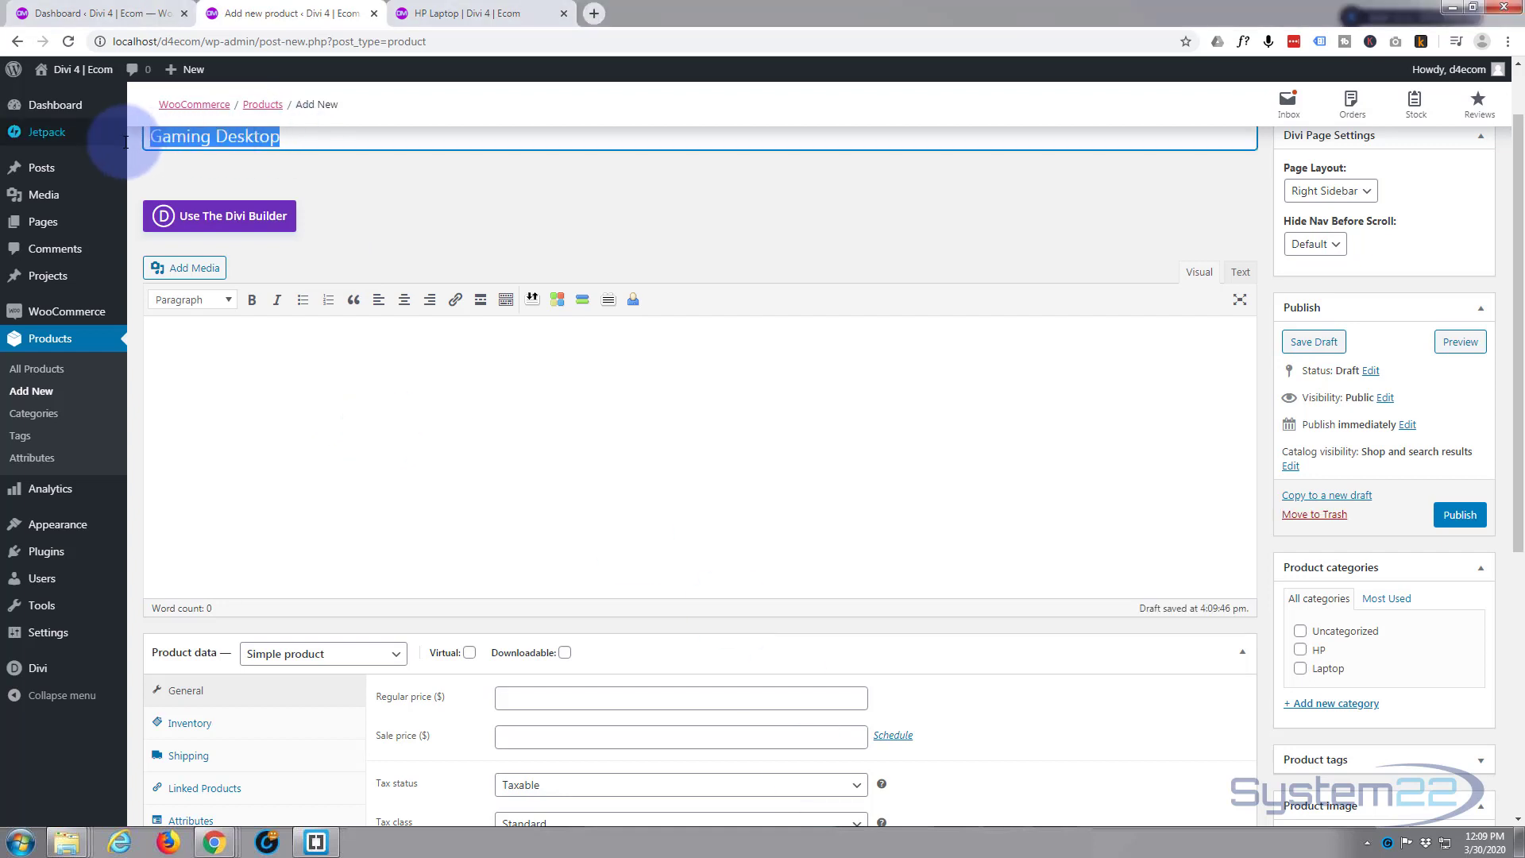
left_click(188, 346)
type("Gaming Desktop")
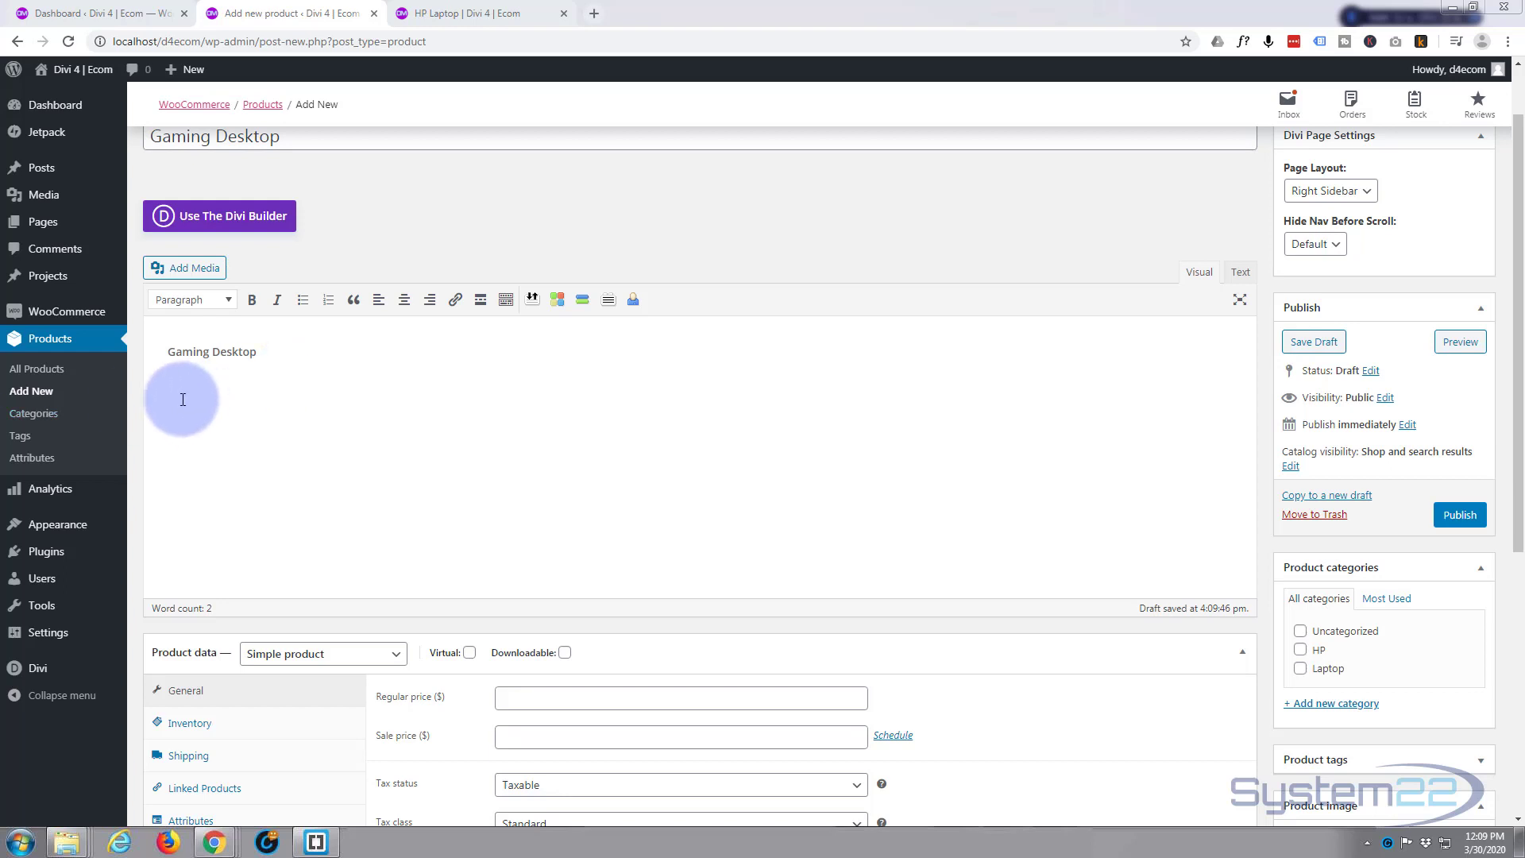
left_click(207, 395)
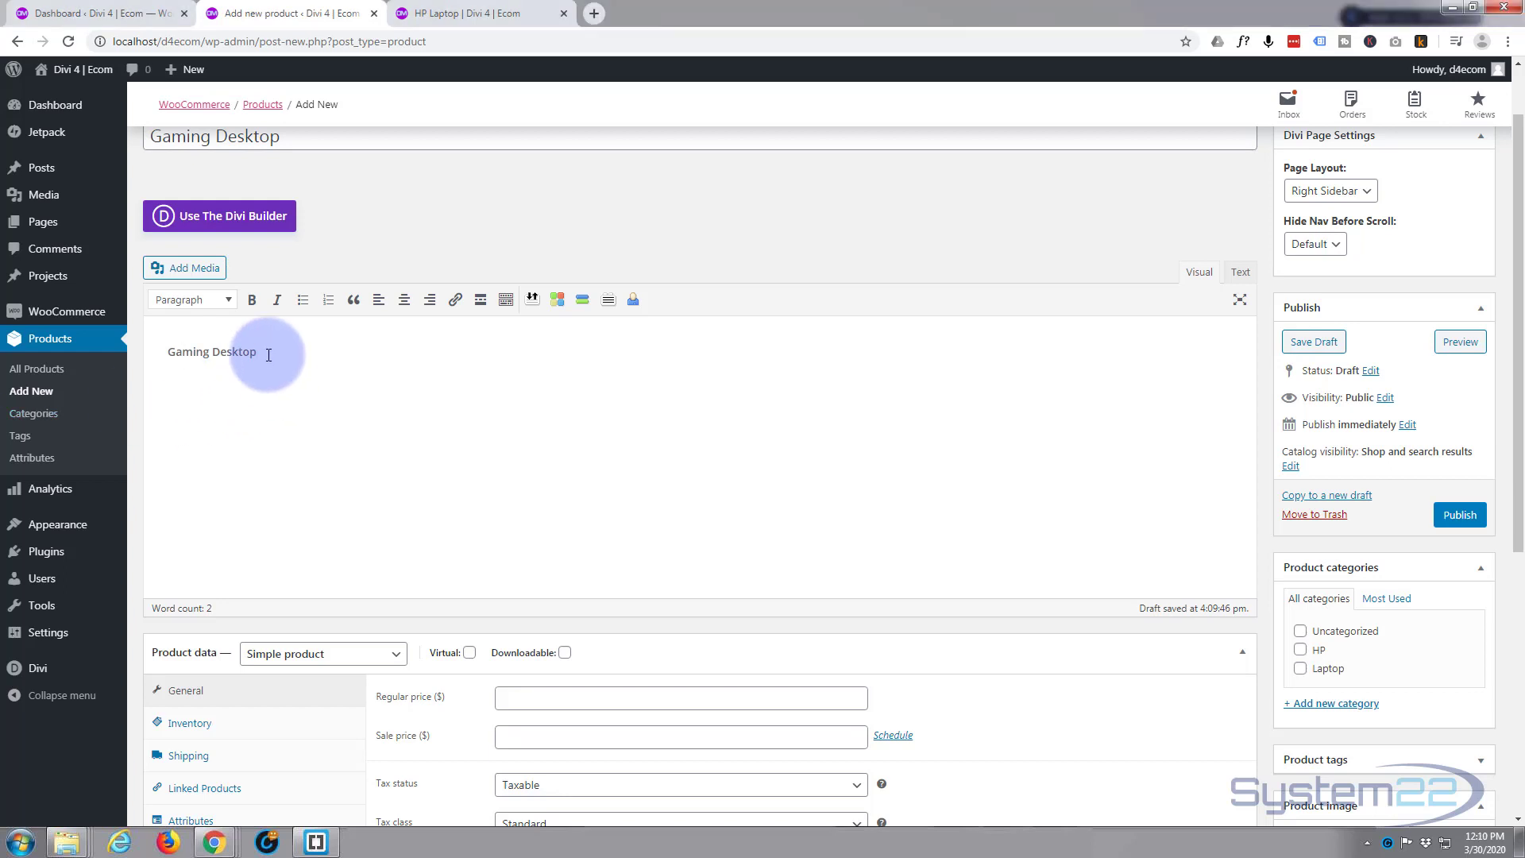
type("Dependable power.Designed to go. This slim, ultra-portable laptop delivers reliable performance, and makes it easy to stay social, productive. The micro-edgedisplay gives you lots to look at with more screen in a smallerframe. Sleek. Slim. Stylish design. Designed for portability and features a micro-edge HD display with an ultra-narrow bezel for a smaller frame. Responsive and reliable performance: With the latest Intel Core processor and a super responsive precision touch pad - you've got the power to surf, stream, and do more like never before. Intel, the Intel Logo, Intel Inside, the Intel Inside logo, Intel Core, Intel Atom, Celeron, Pentium and Pentium Inside are trademarks of Intel Corporation in the U.S. and/or other countries. Product features Sleek, slim and stylish design Easily portable and features a micro-edge display with an ultra-narrow bezel for more screen in a smaller frame. Responsive and reliable performance You've got the power to do more with a powerful processor and a precision touch pad. Stay connected and entertained Work and play all day with long-lasting battery life. Includes a USB-C port for future connectivity.")
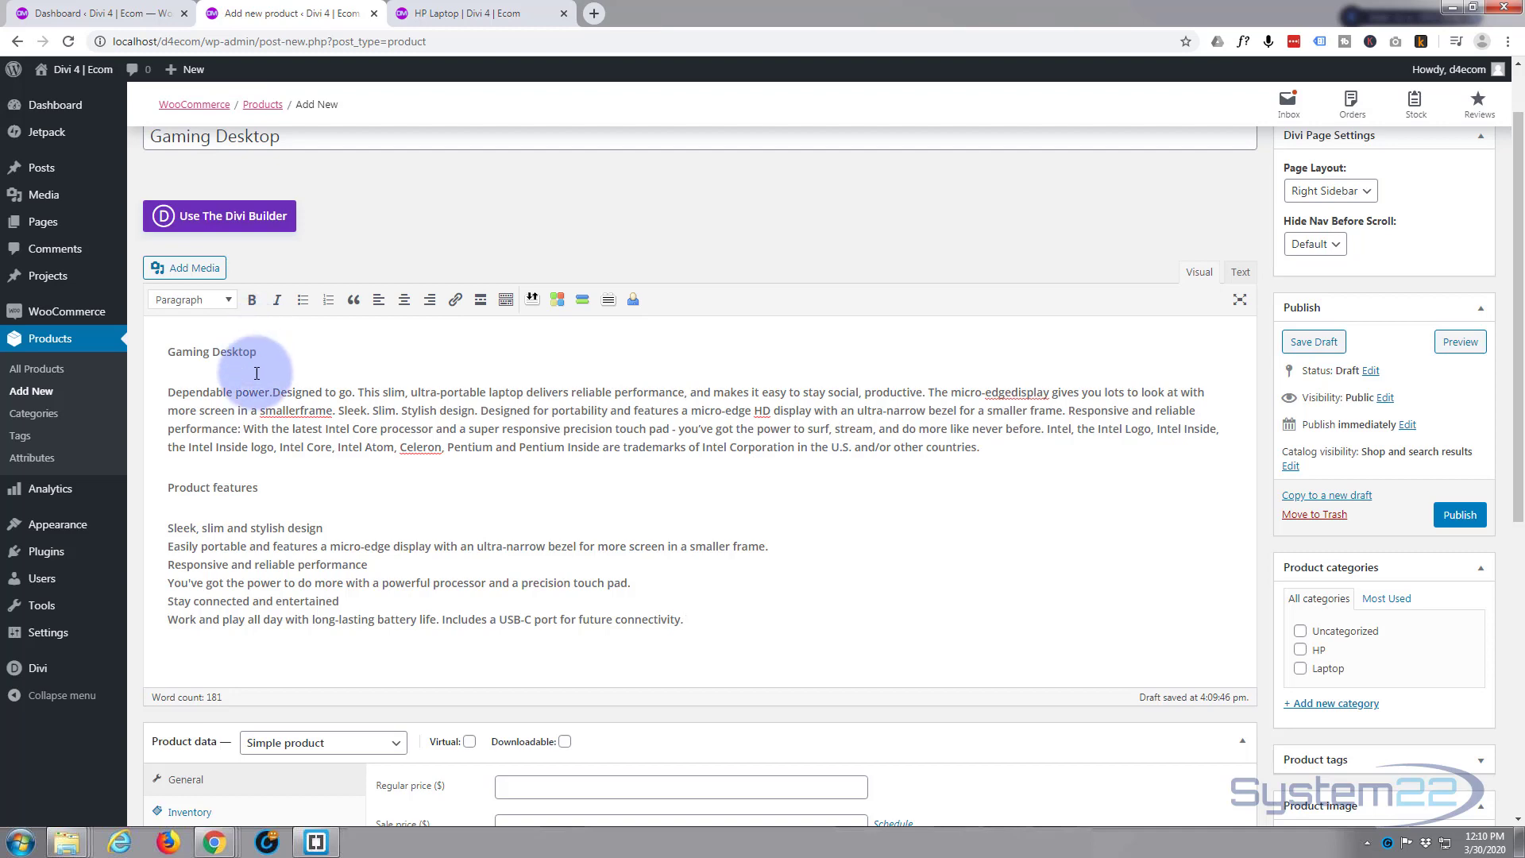
scroll(260, 387, "down", 3)
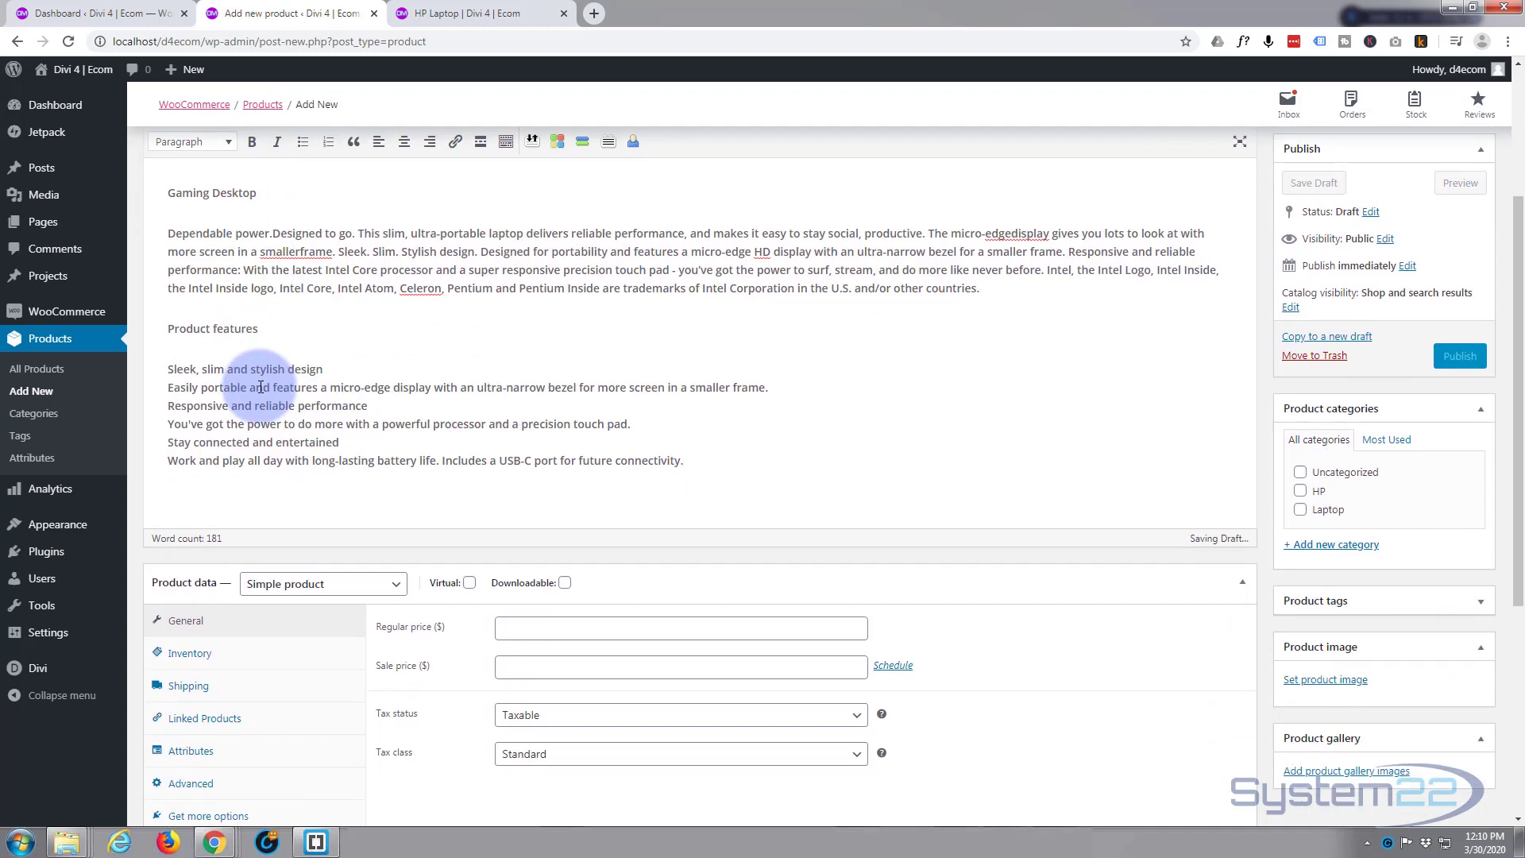
- Set the regular price to 799.00
scroll(261, 387, "down", 2)
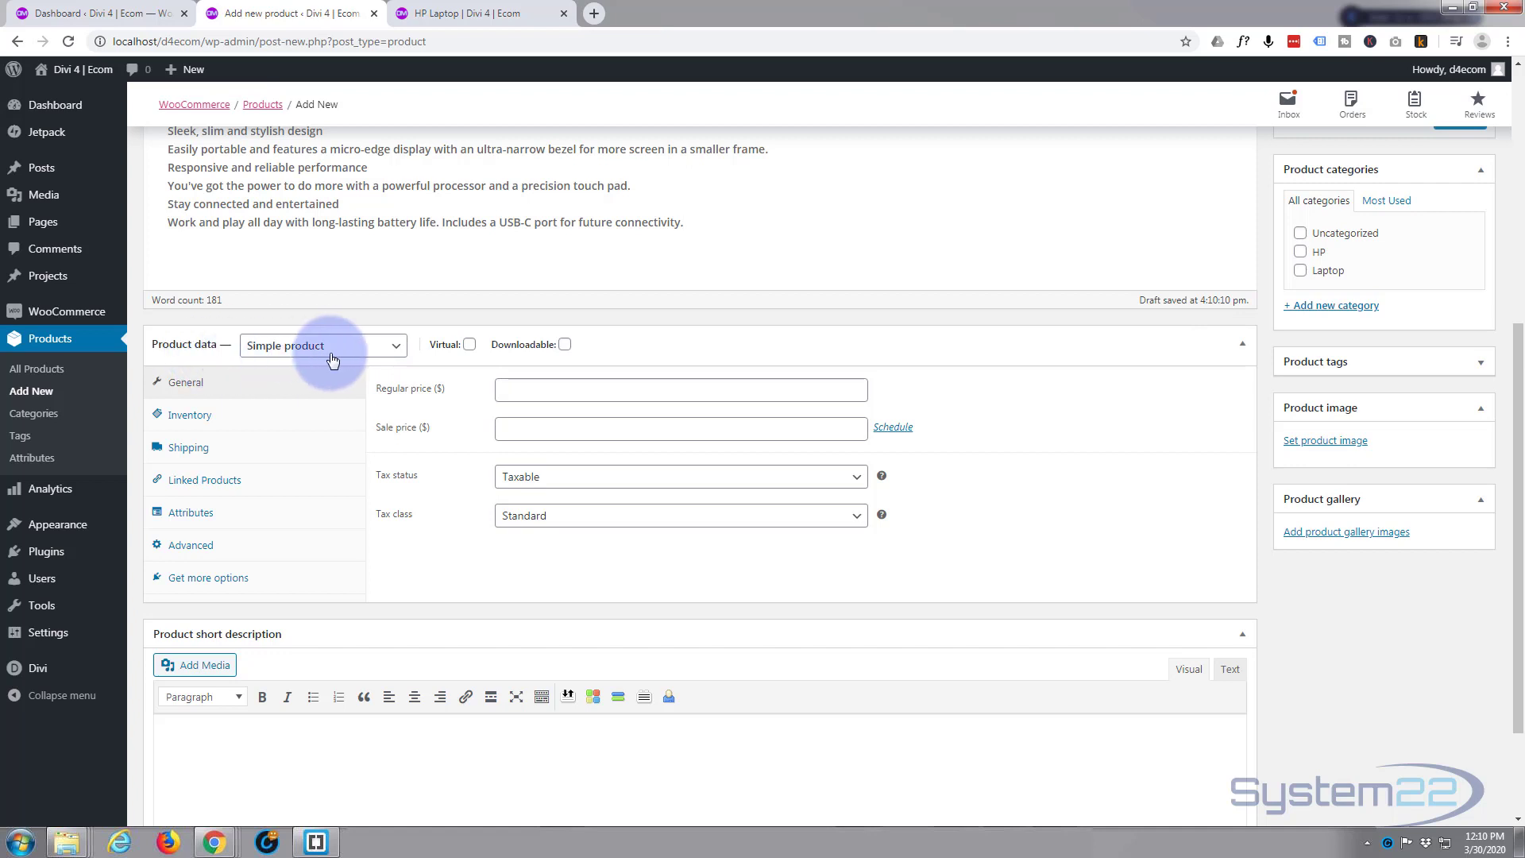
left_click(528, 391)
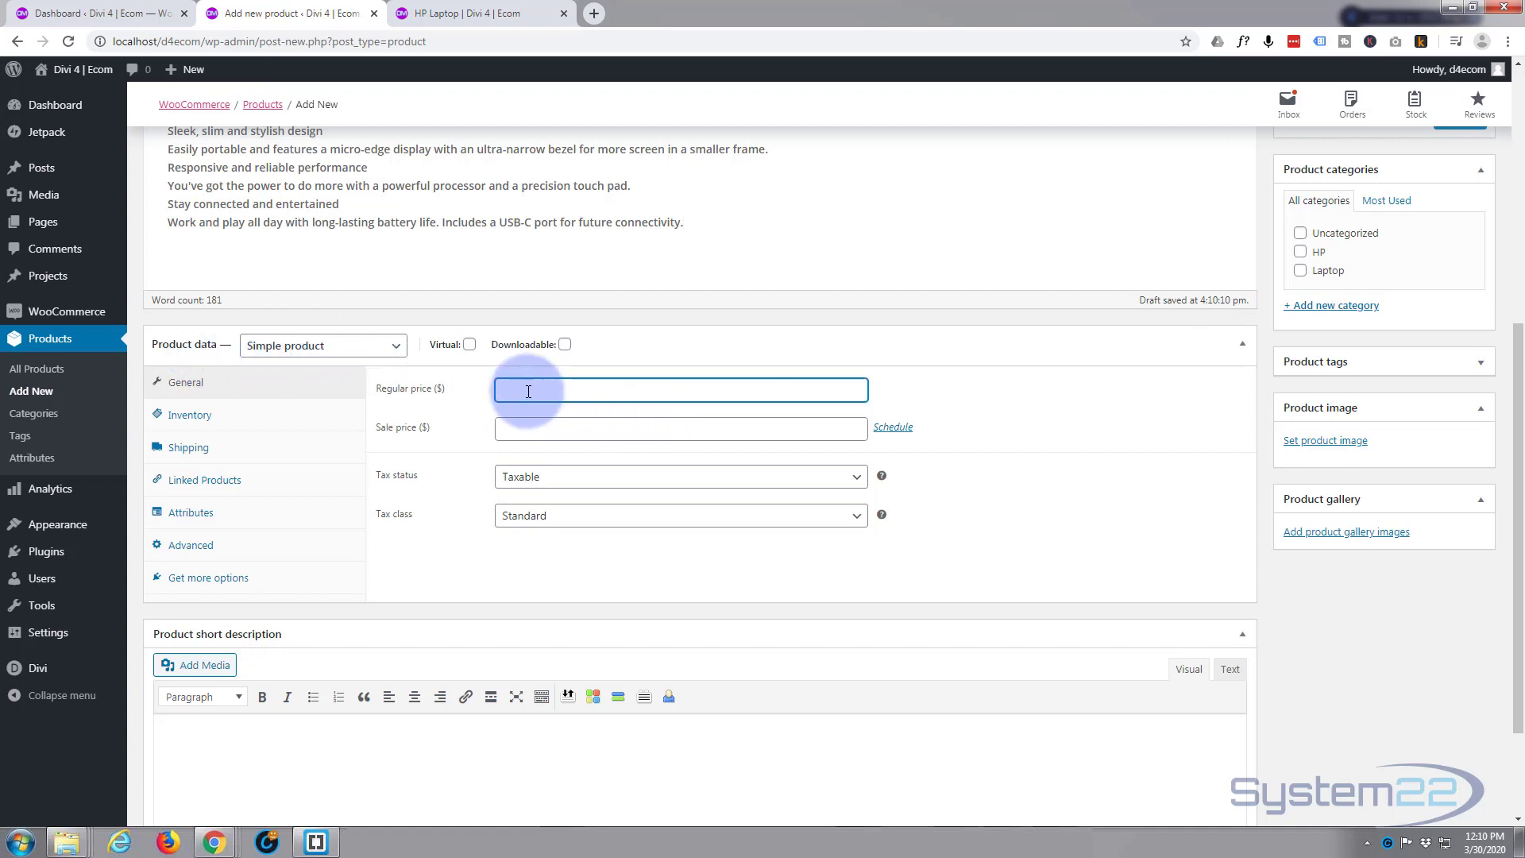
type("799.00")
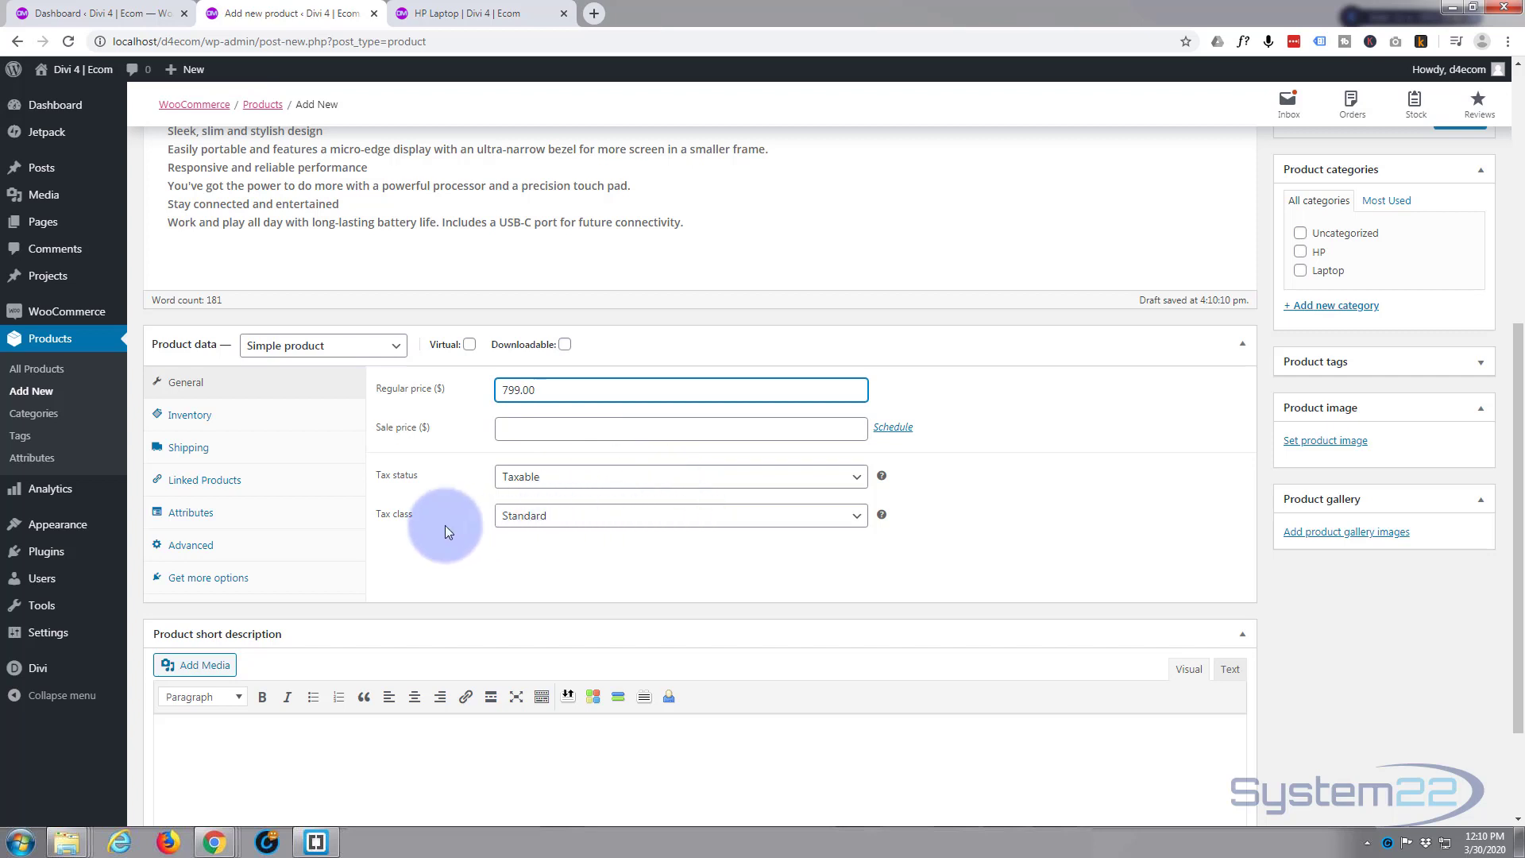
- Enable Manage stock in Inventory with a stock quantity of 20
left_click(187, 418)
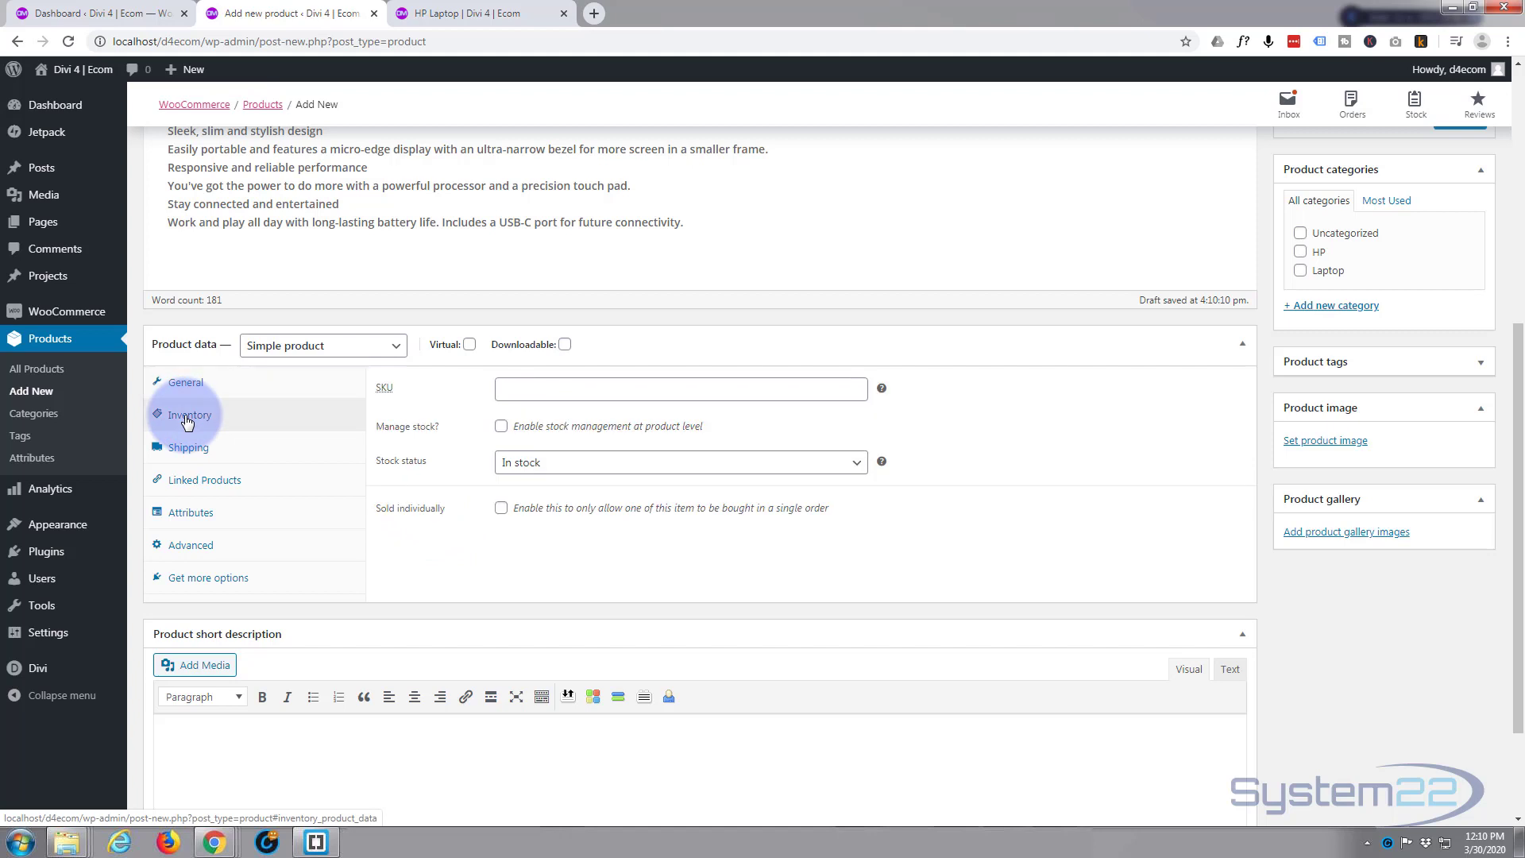
left_click(501, 428)
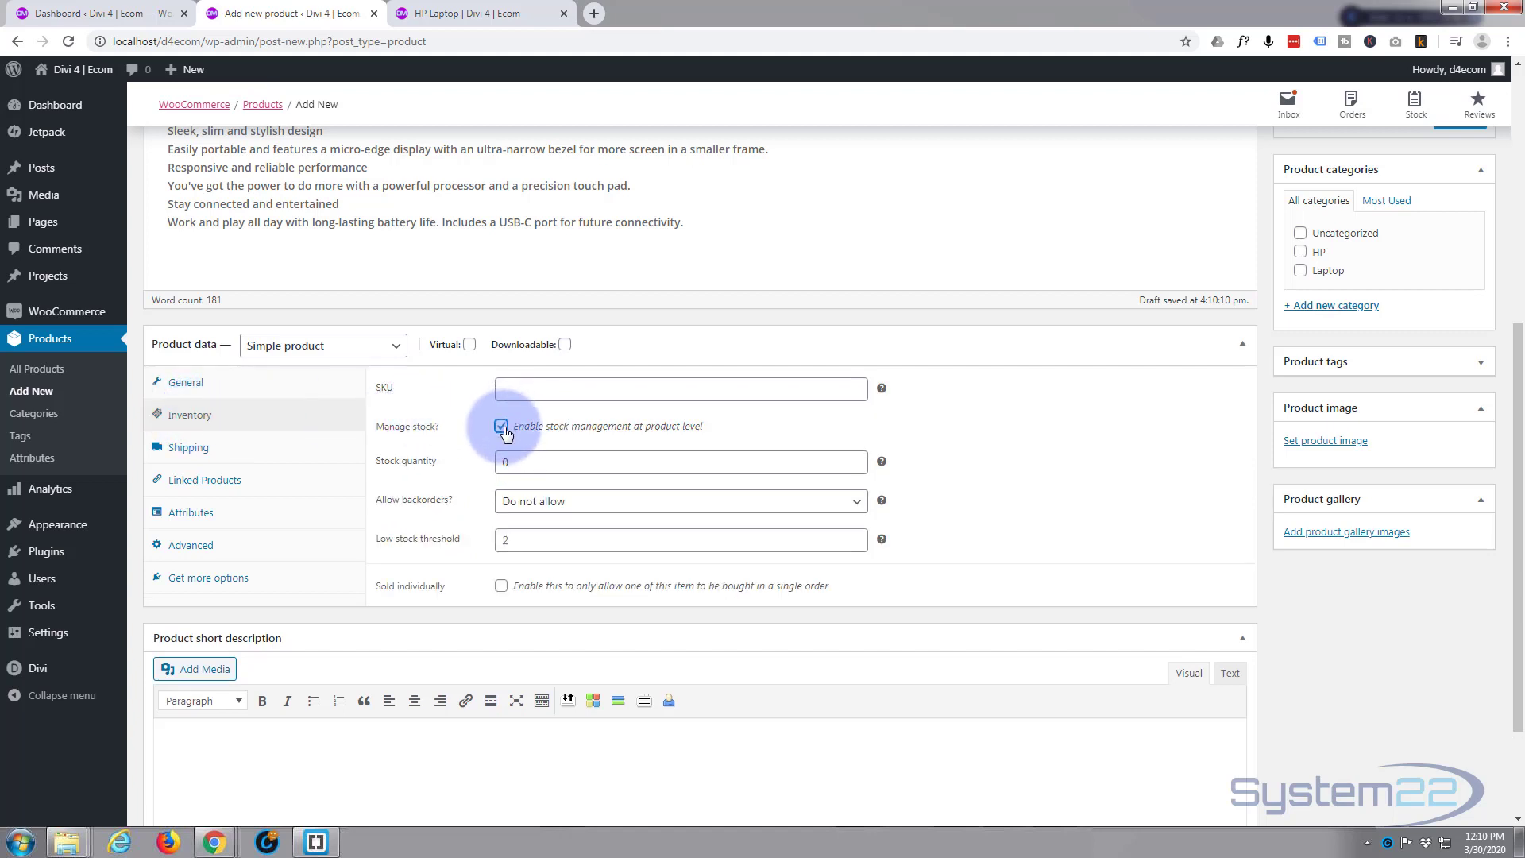
left_click(516, 539)
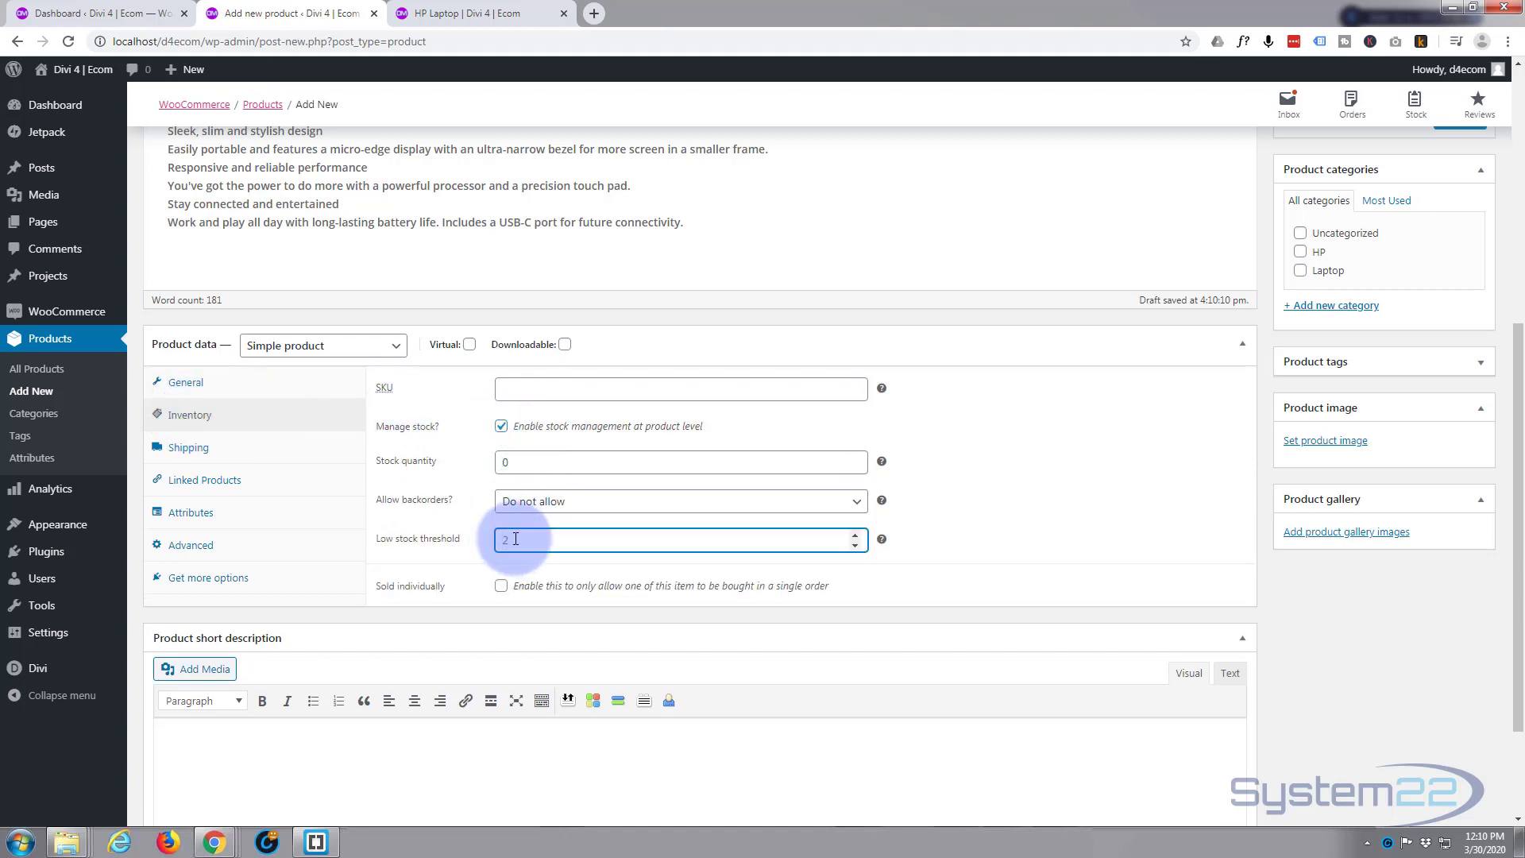
left_click(525, 467)
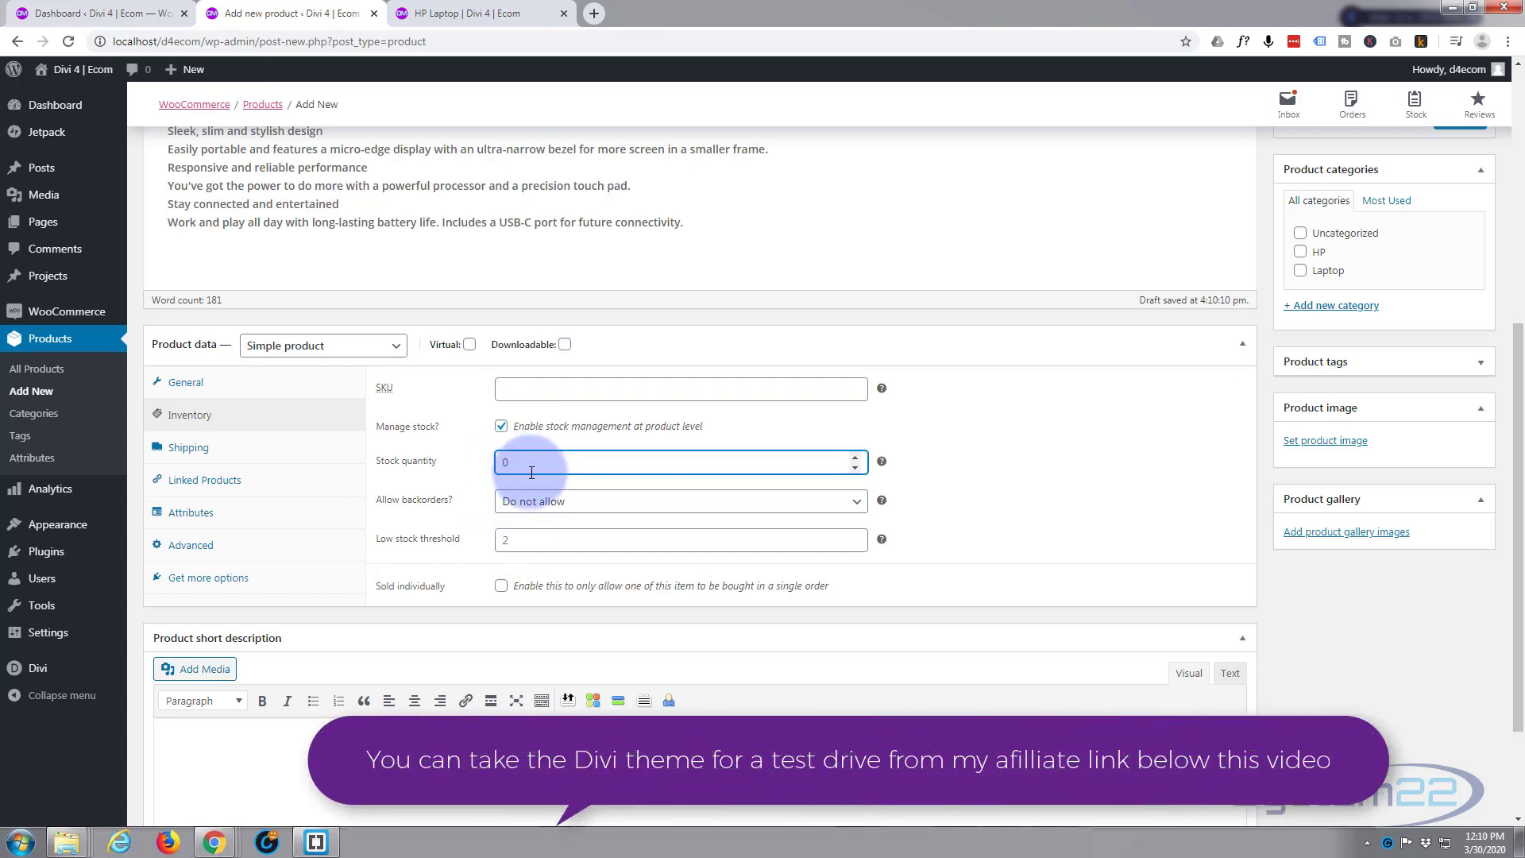
type("2")
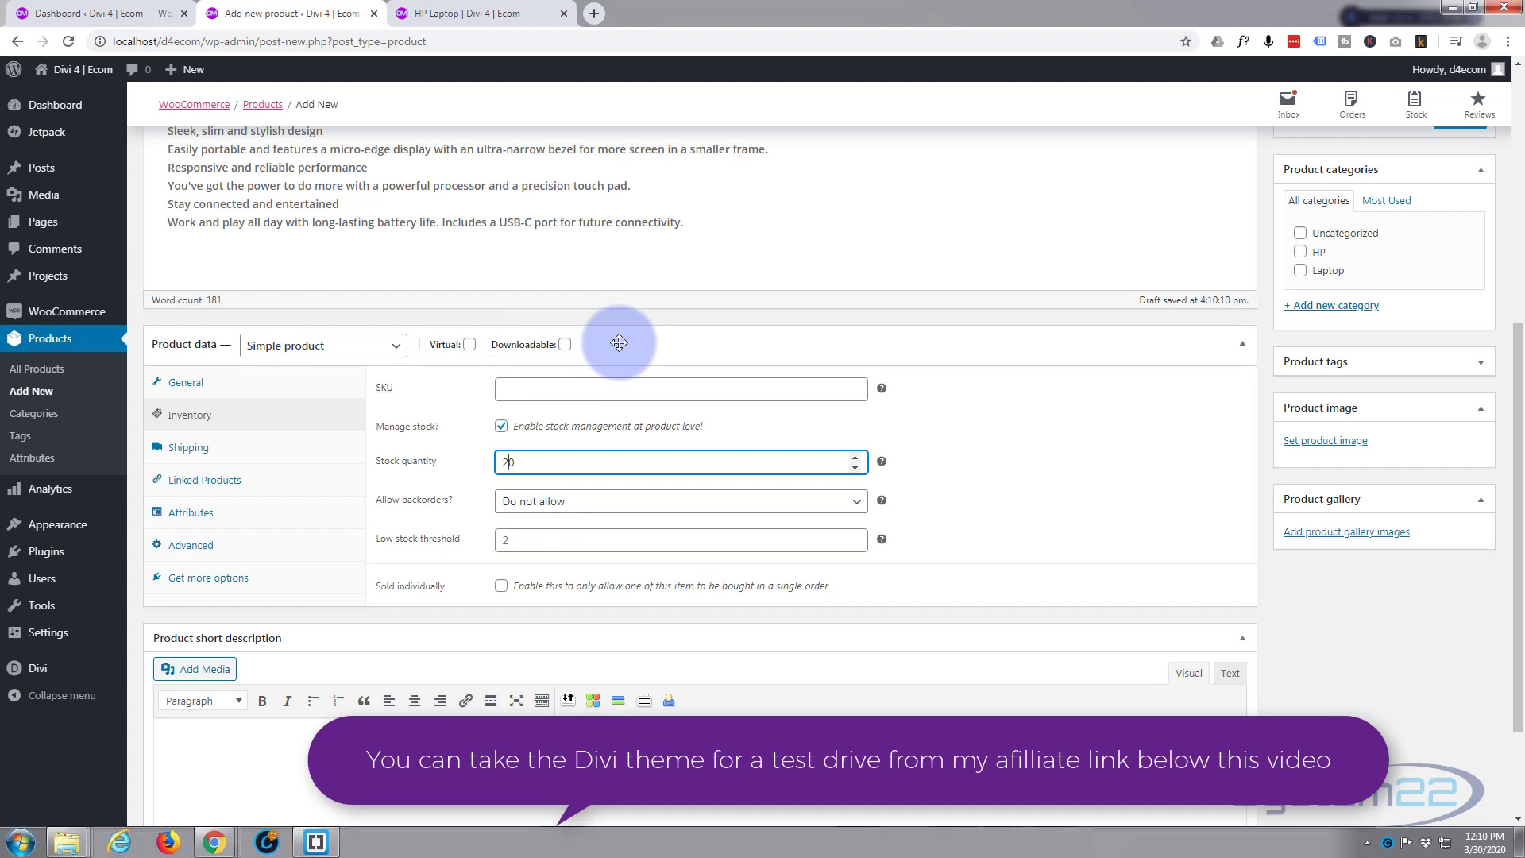
- Review the shipping classes and leave the product with no shipping class
left_click(205, 454)
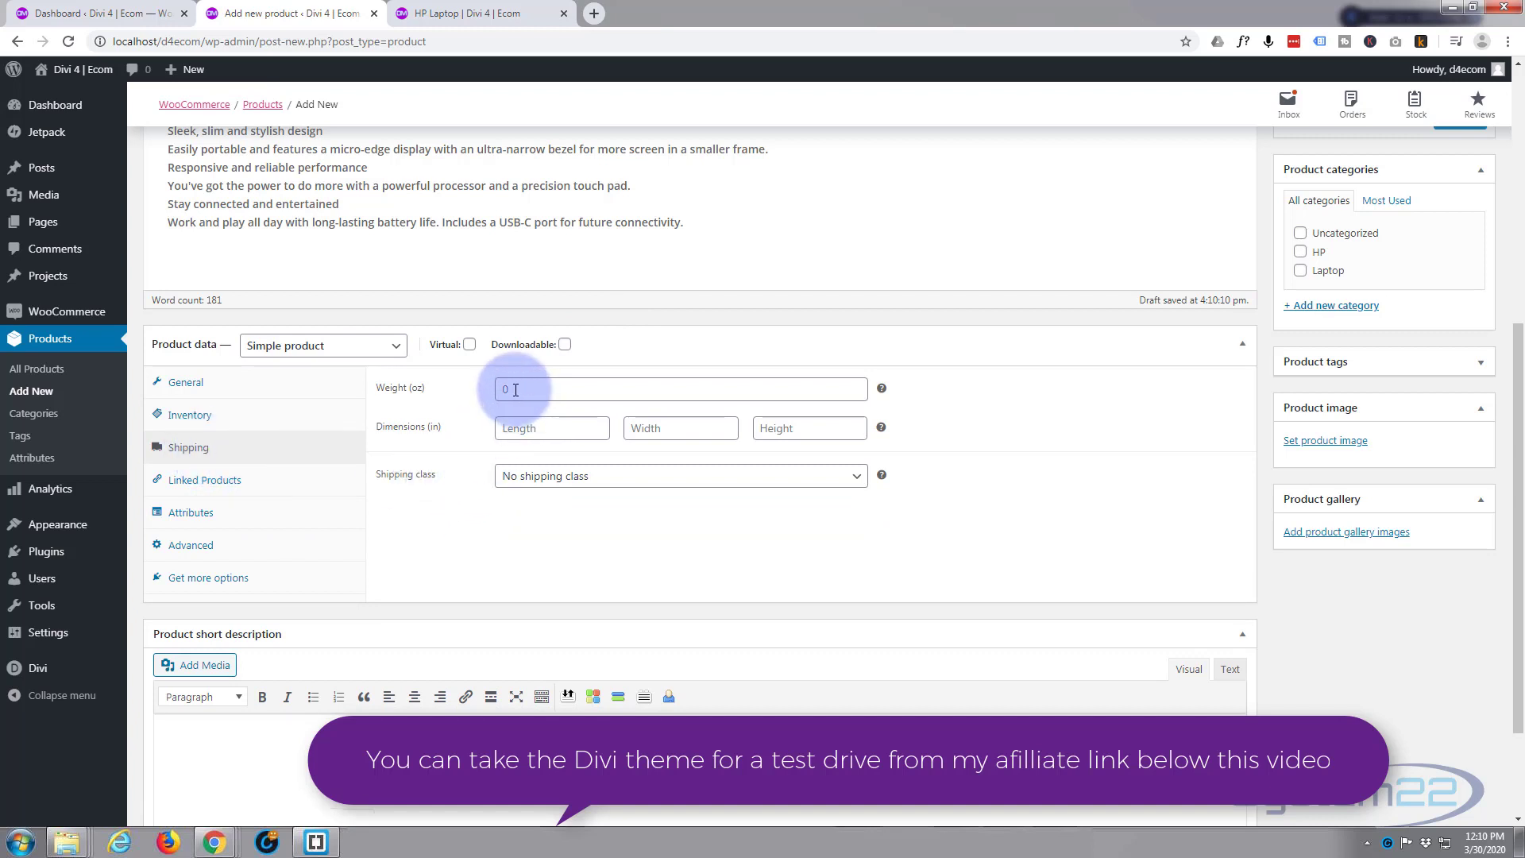
left_click(647, 479)
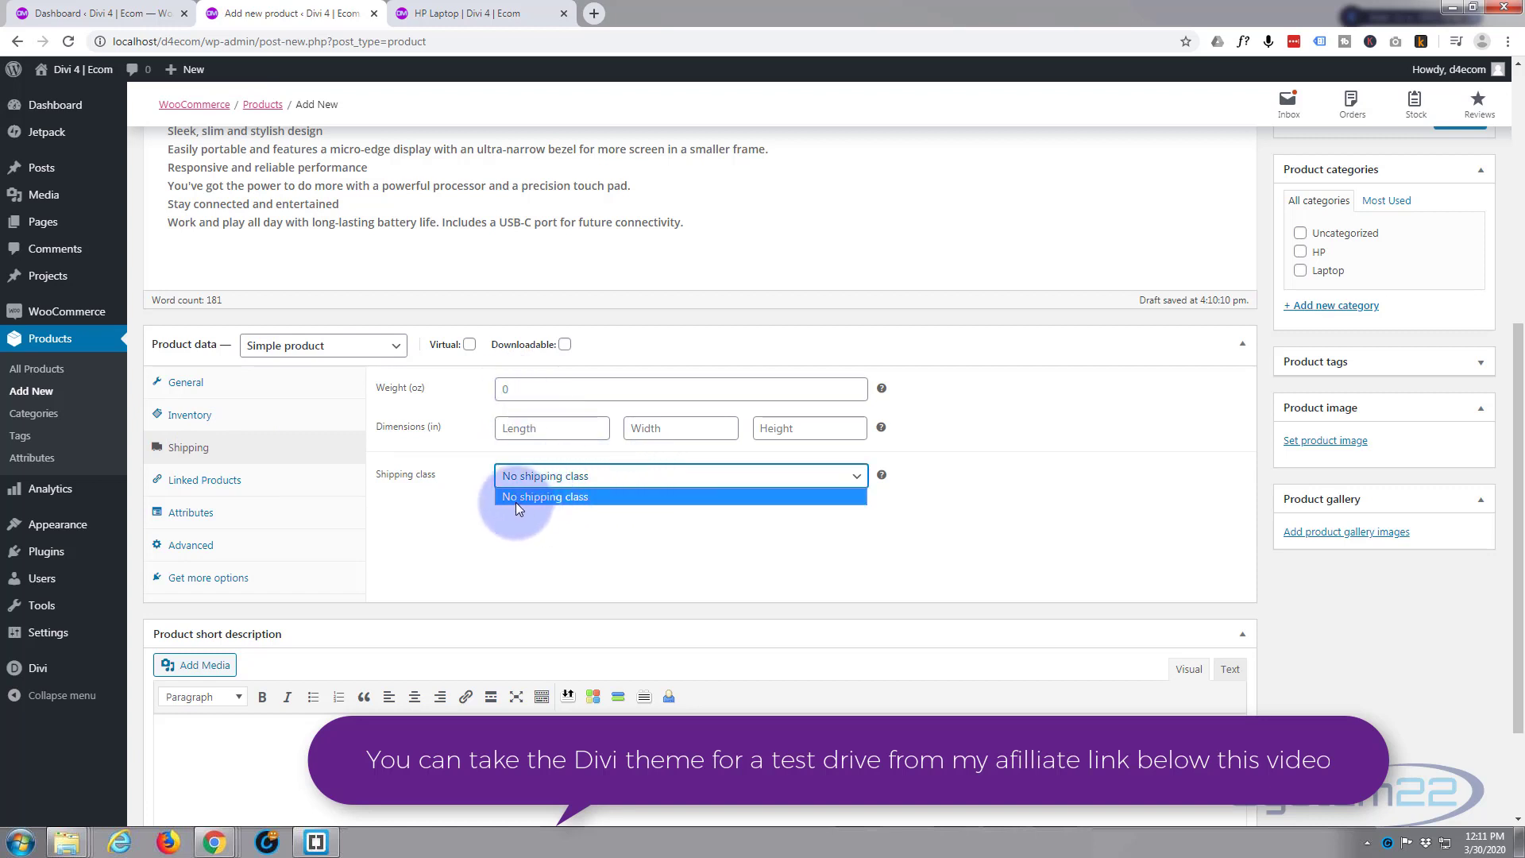
left_click(552, 529)
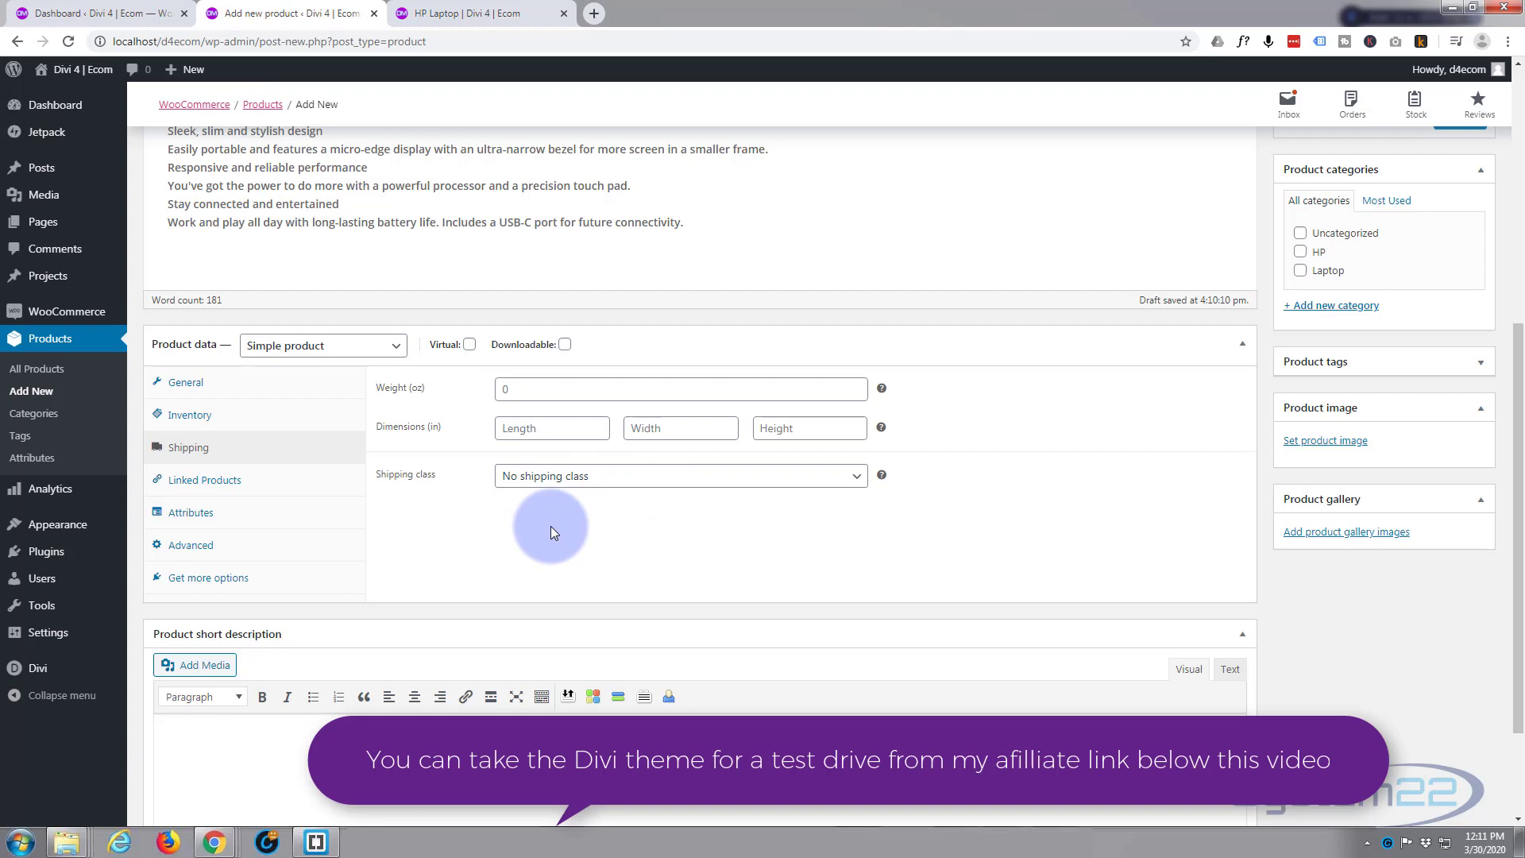
- Search 'lap' and add HP Laptop (#45) as both an upsell and a cross-sell
left_click(222, 485)
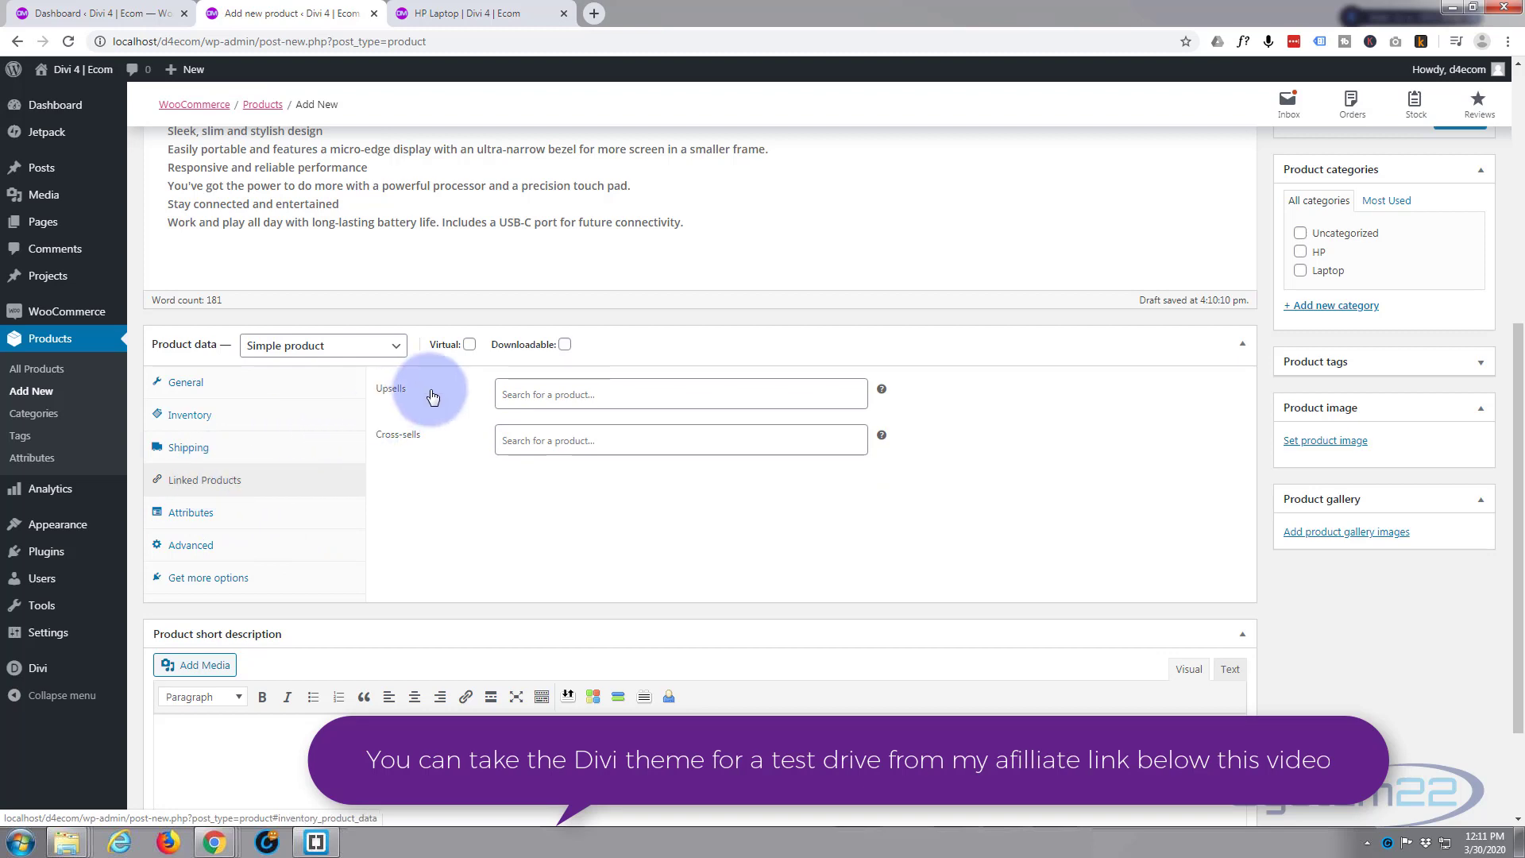
left_click(500, 394)
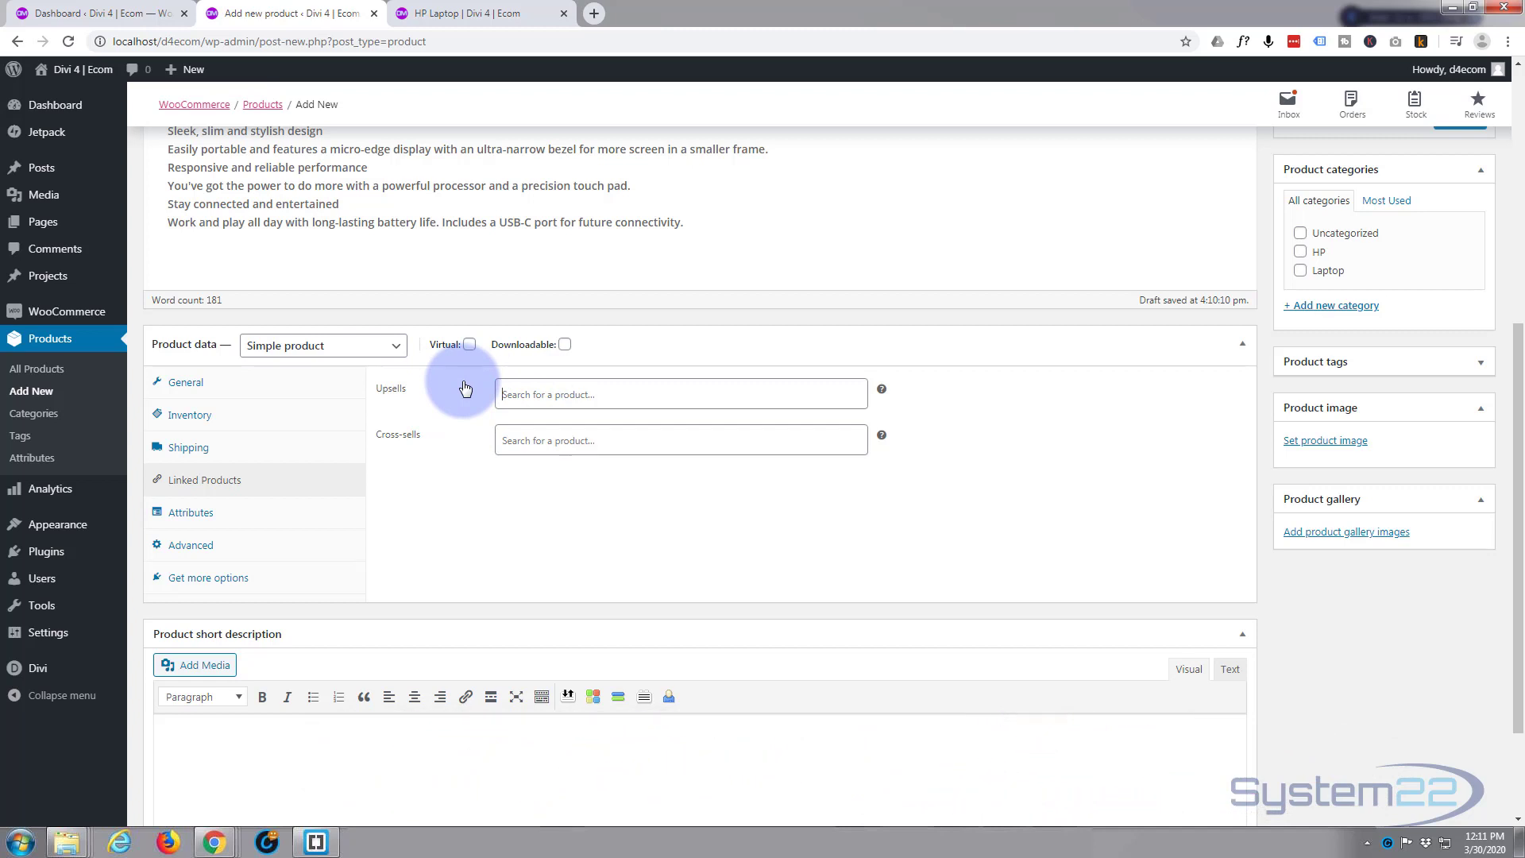
type("lap")
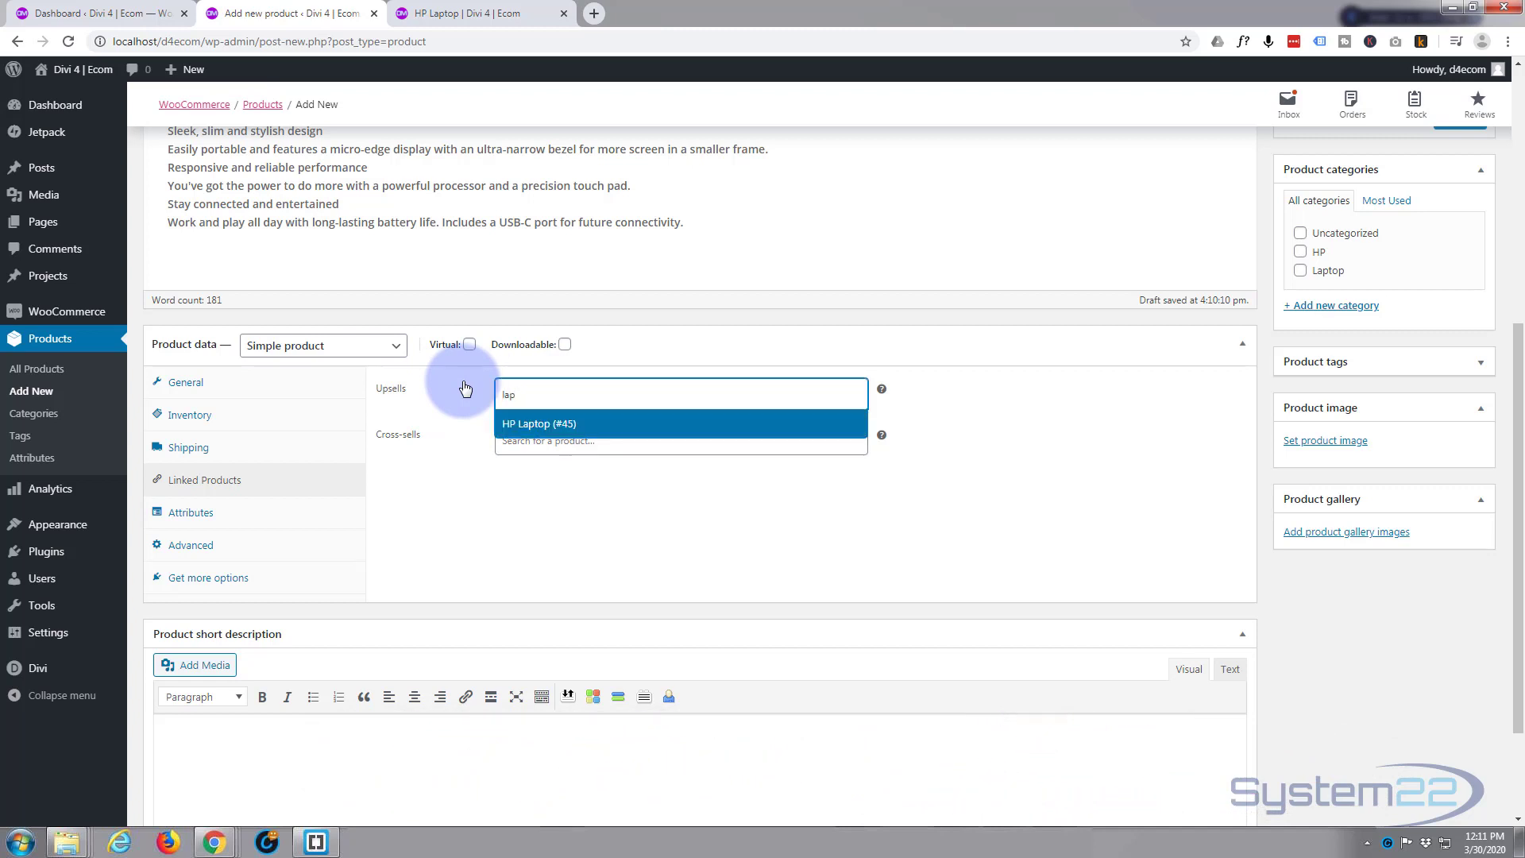
left_click(528, 423)
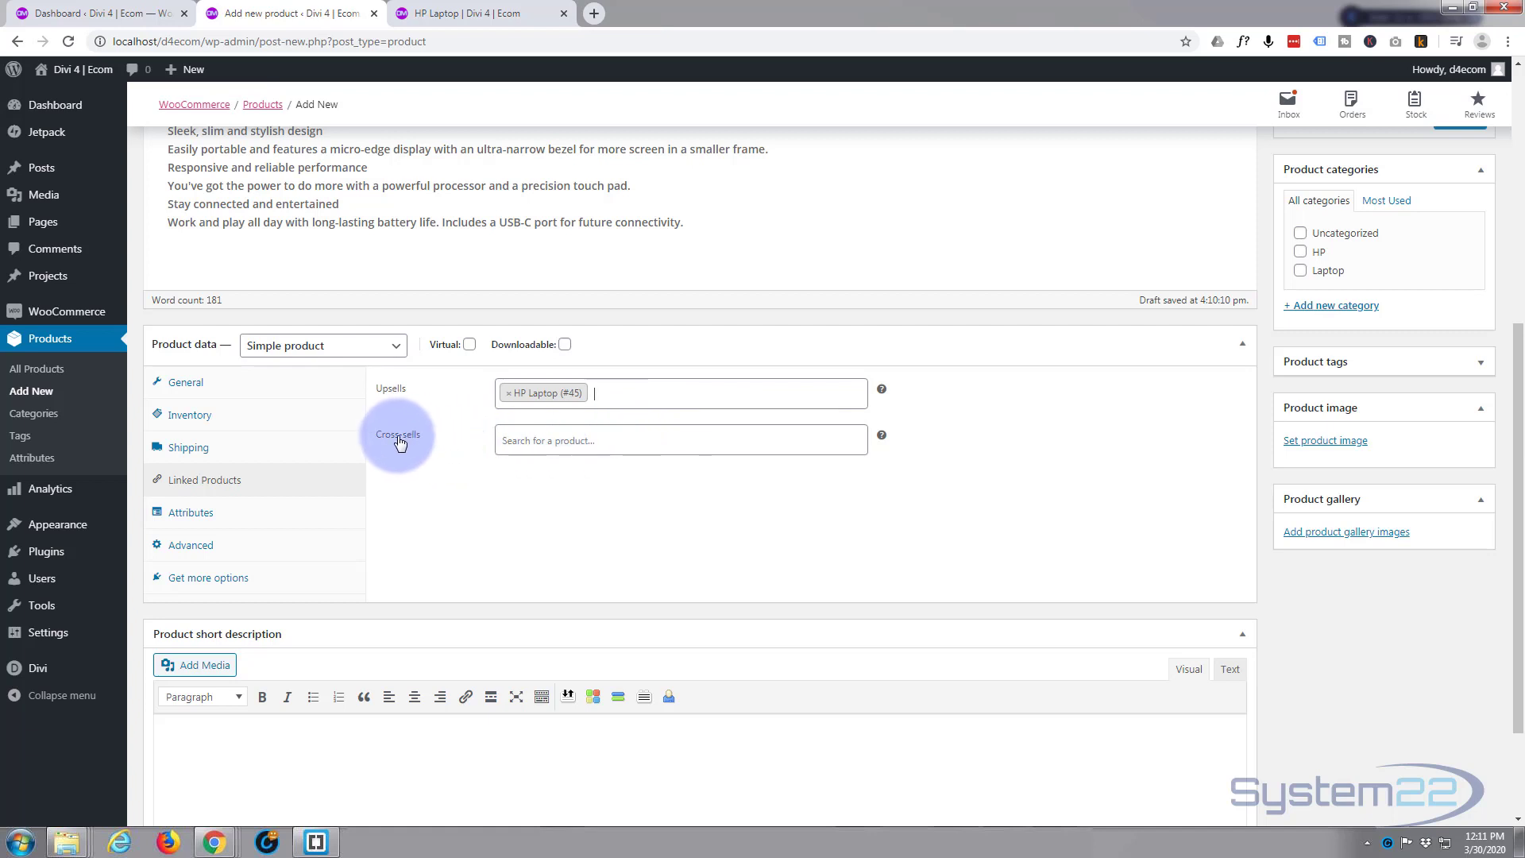
left_click(518, 444)
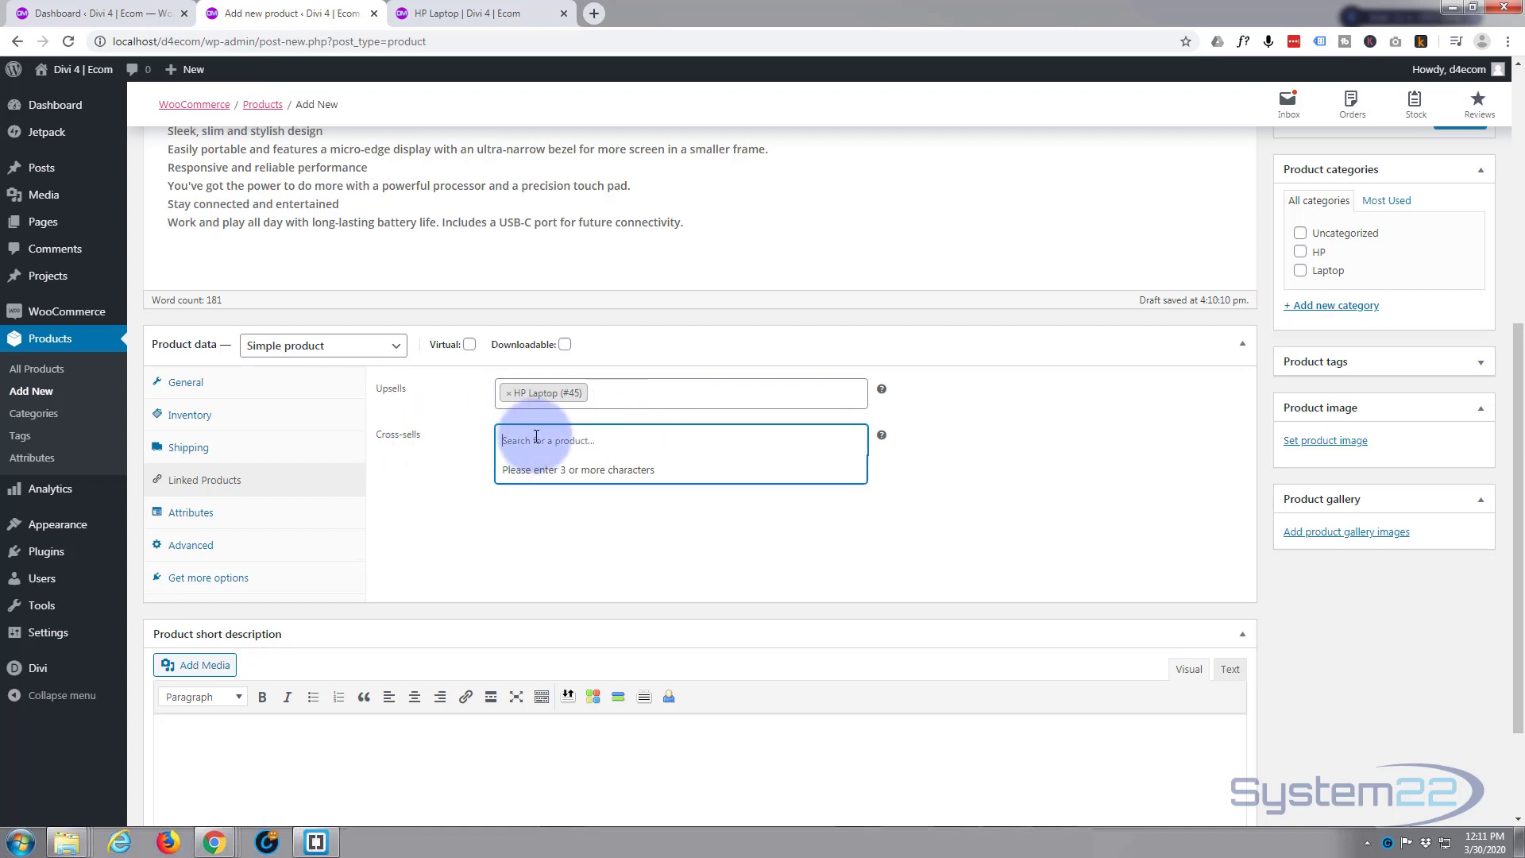
type("lap")
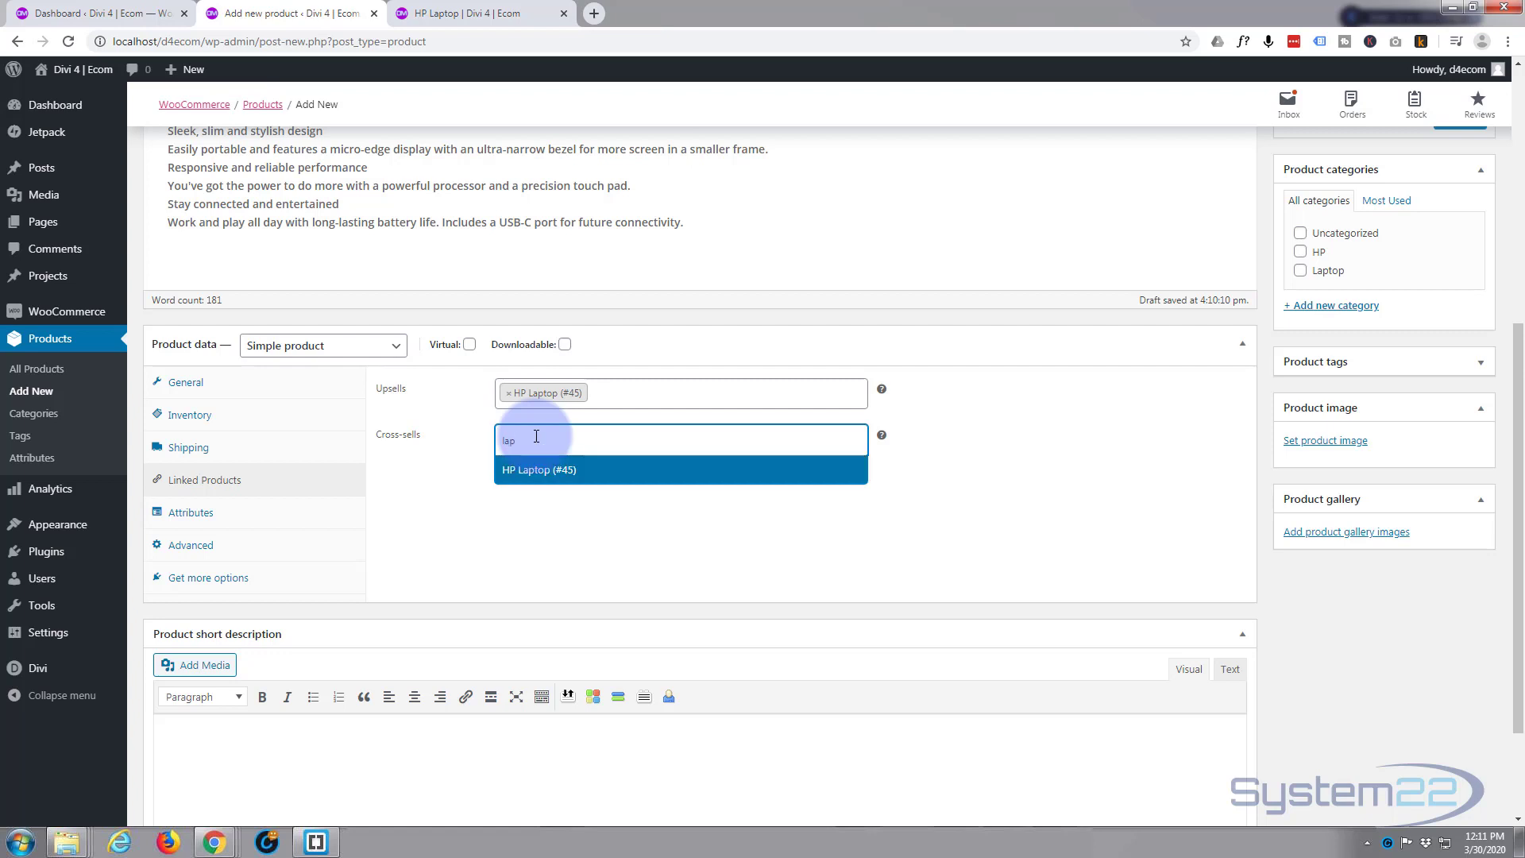
left_click(528, 472)
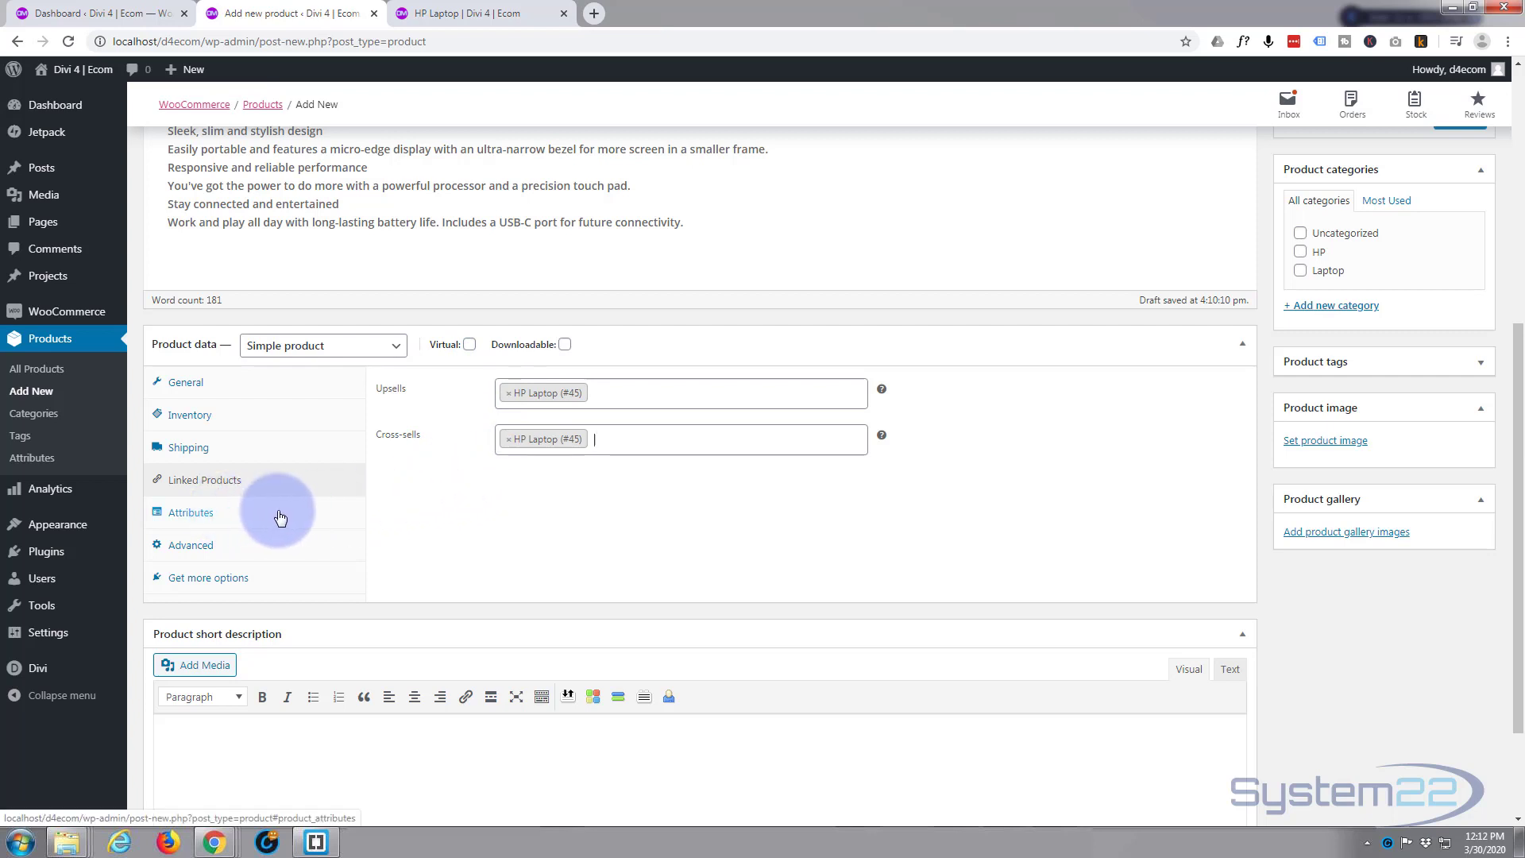
- Add a custom attribute named HDD with values 500GB | 750GB | 1TB and save the attributes
left_click(197, 520)
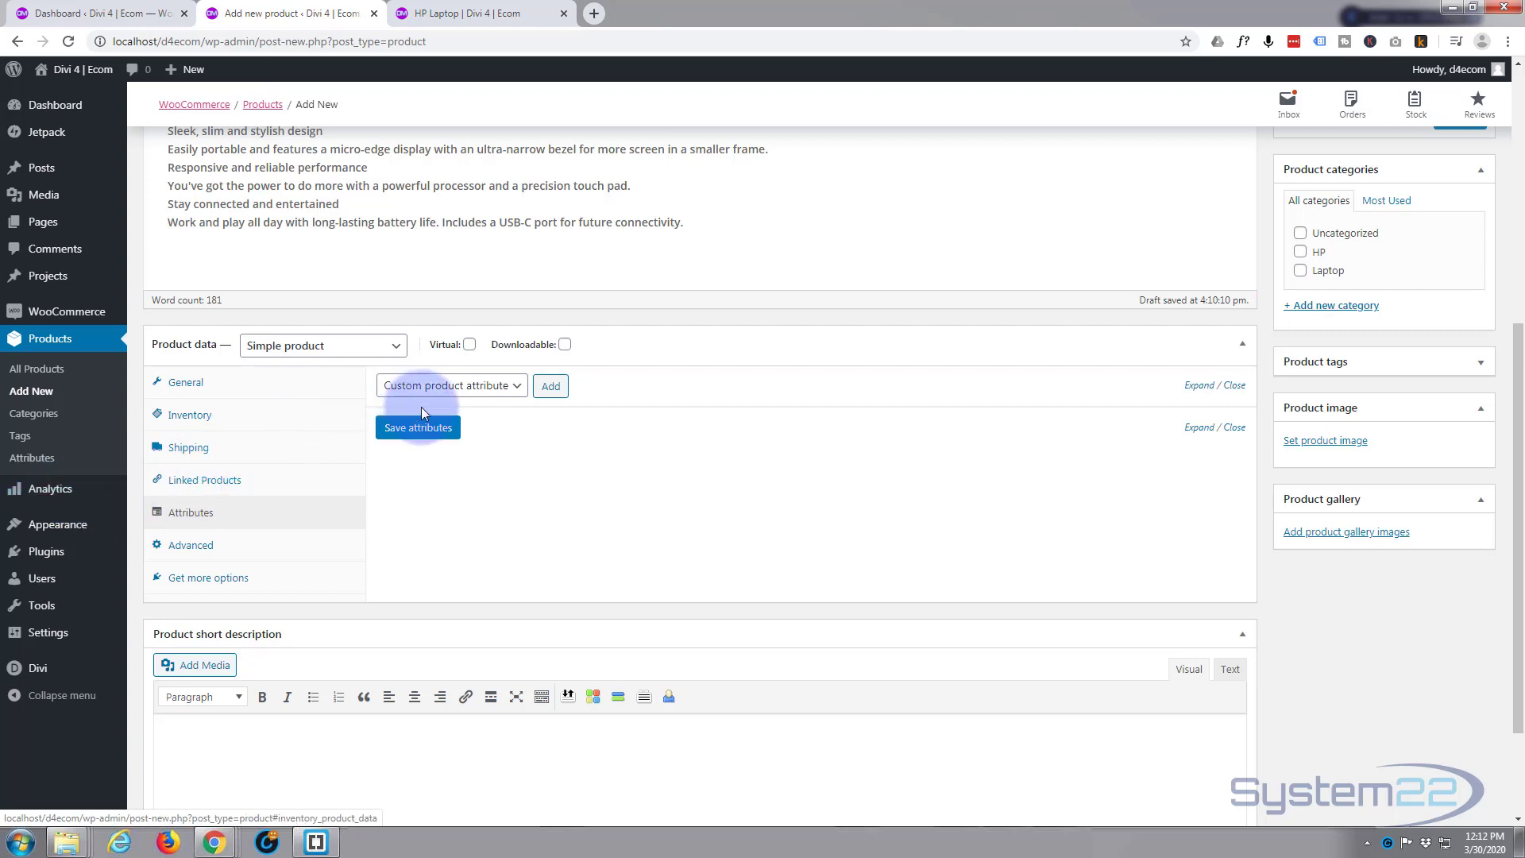
left_click(517, 393)
left_click(509, 387)
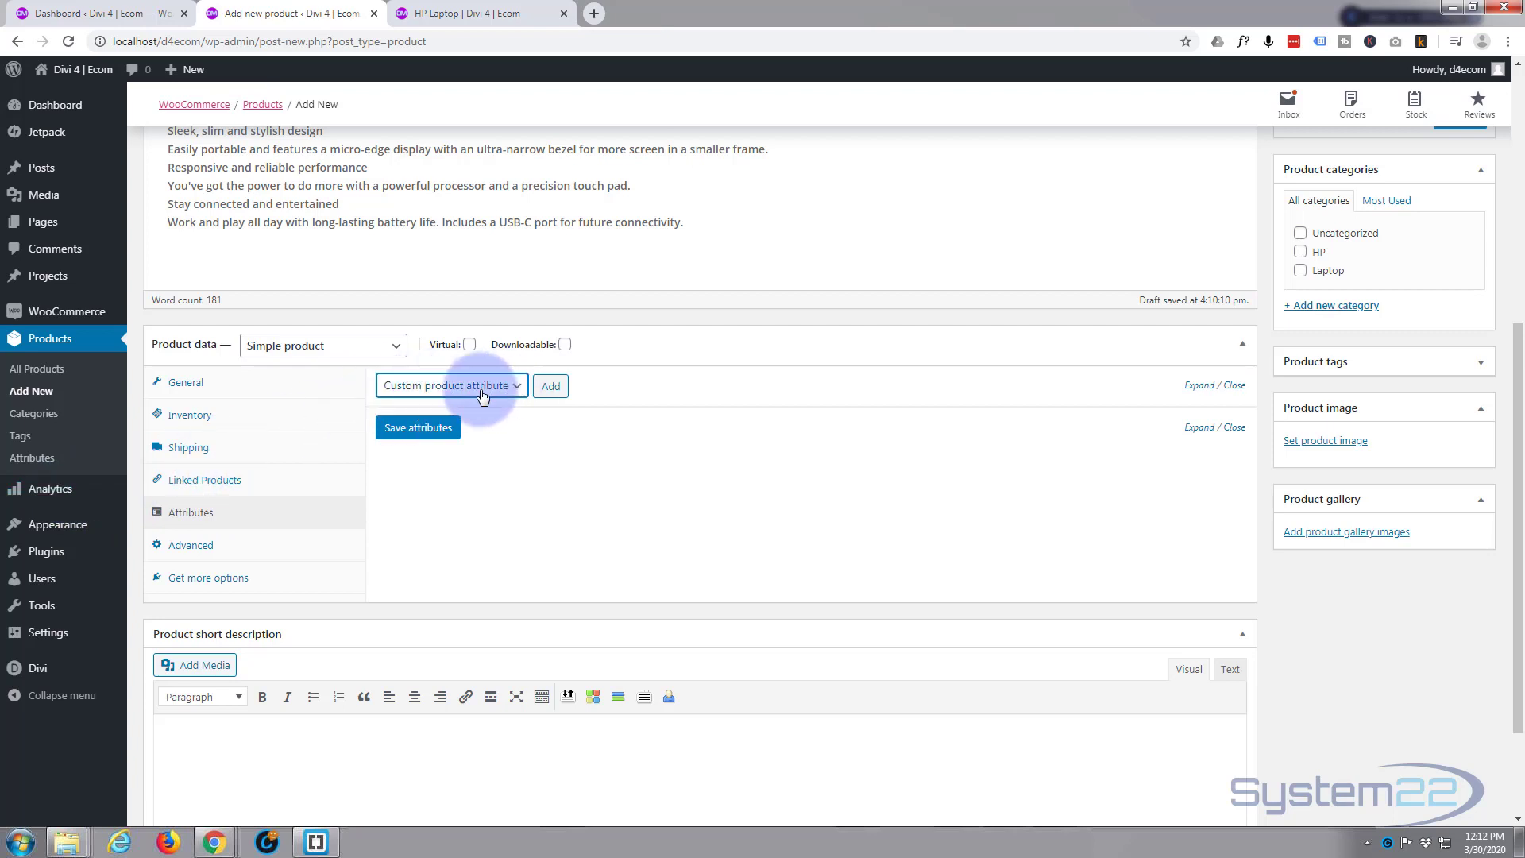
left_click(552, 387)
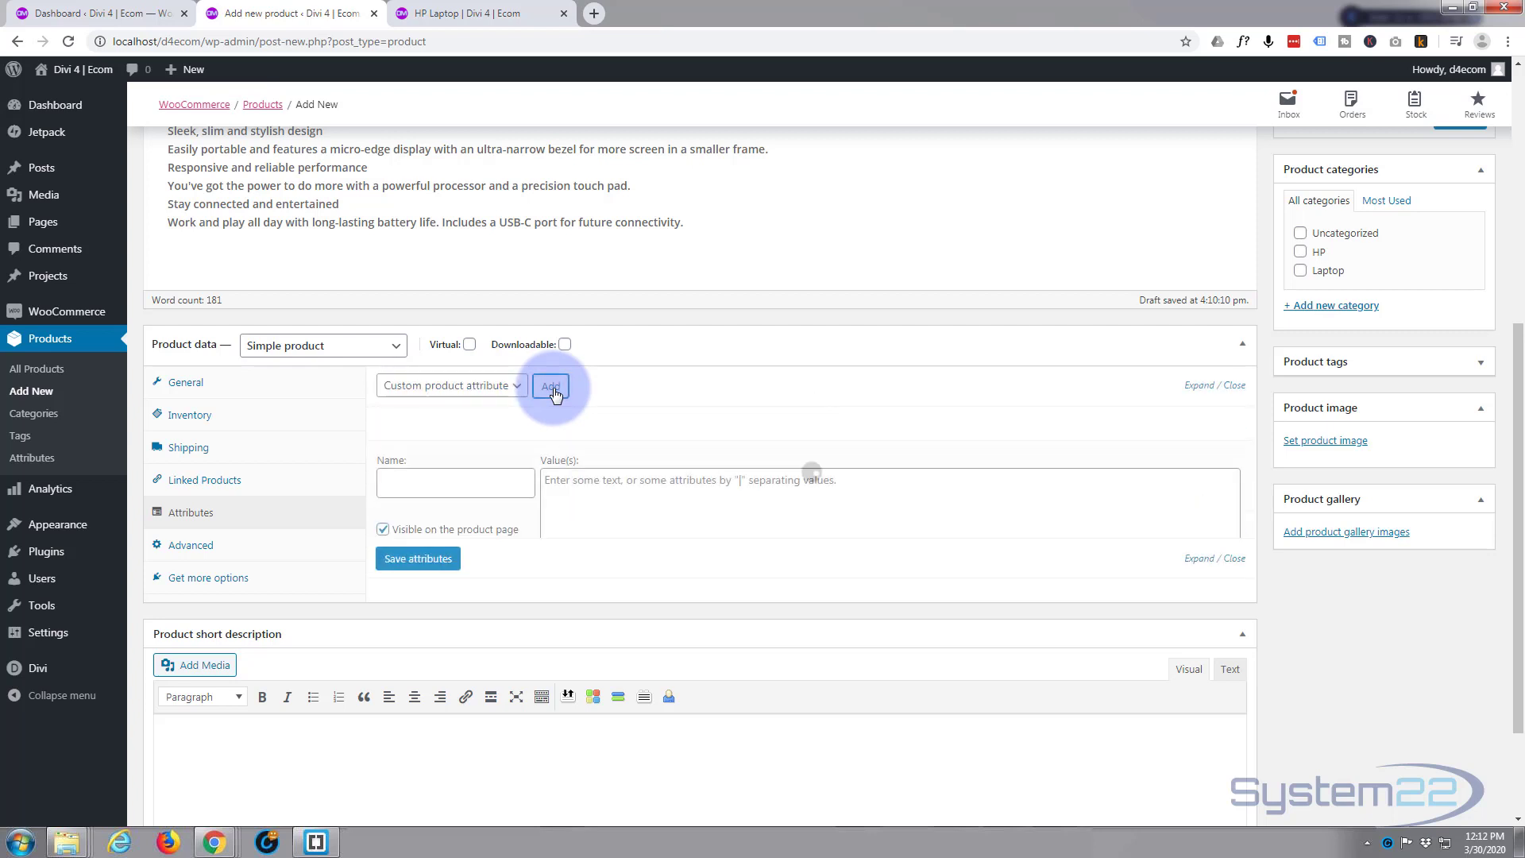
left_click(408, 479)
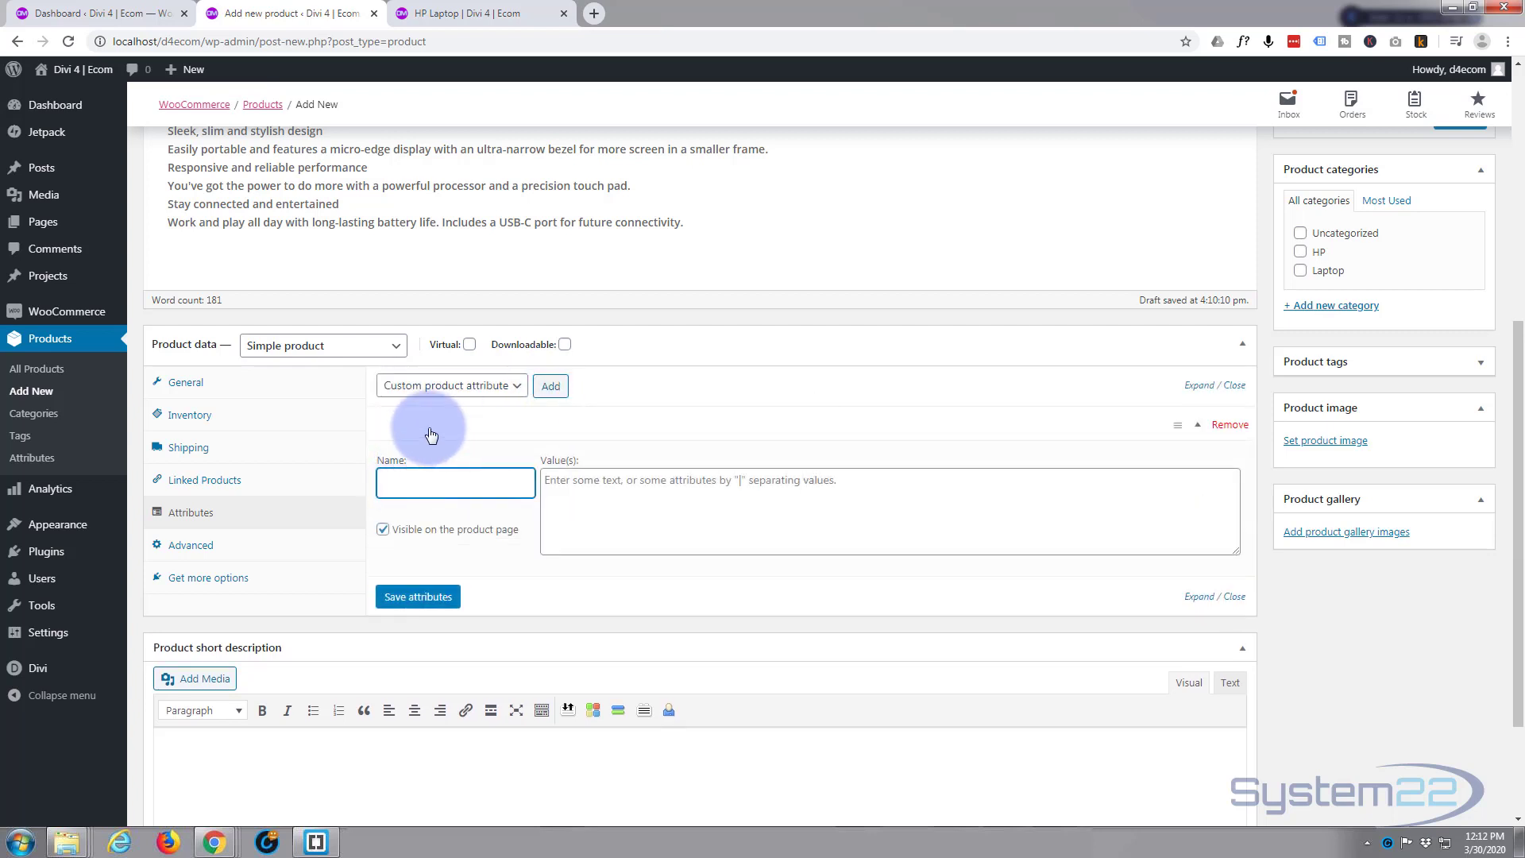
type("HDD")
left_click(552, 481)
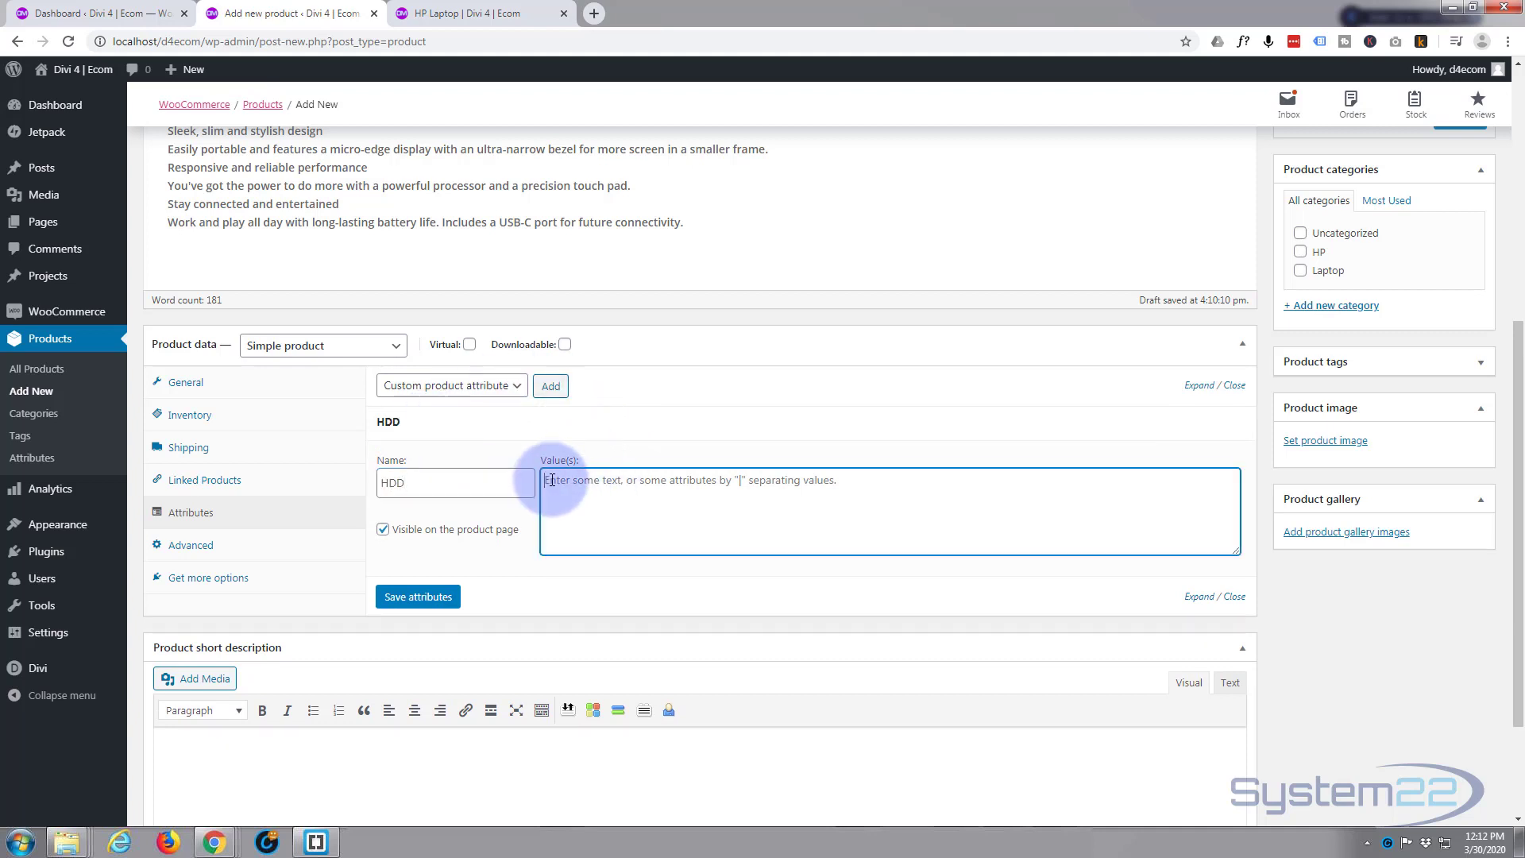
type("5")
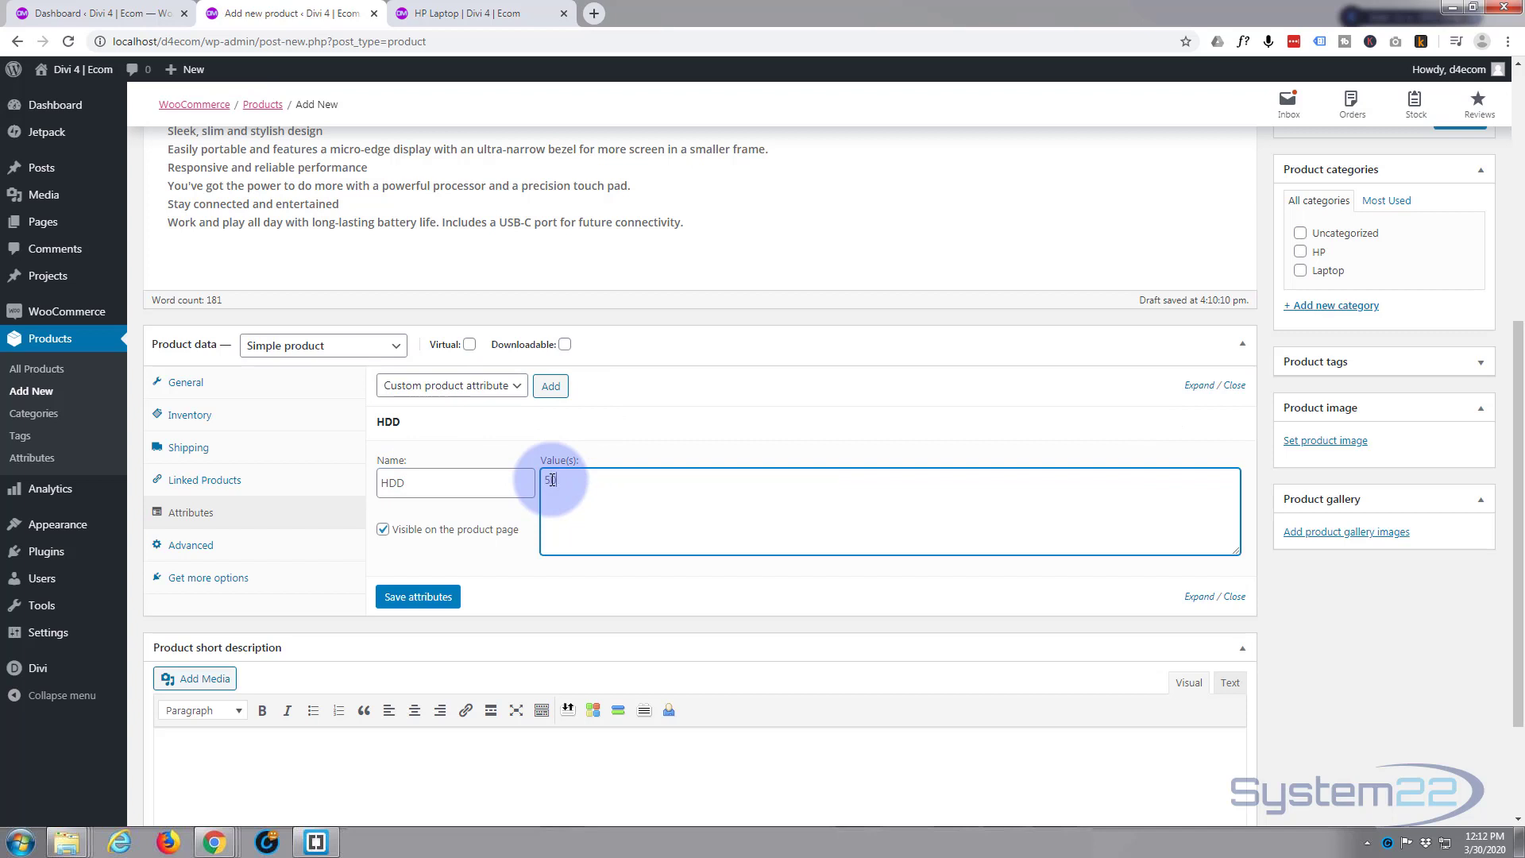
type("00GB |")
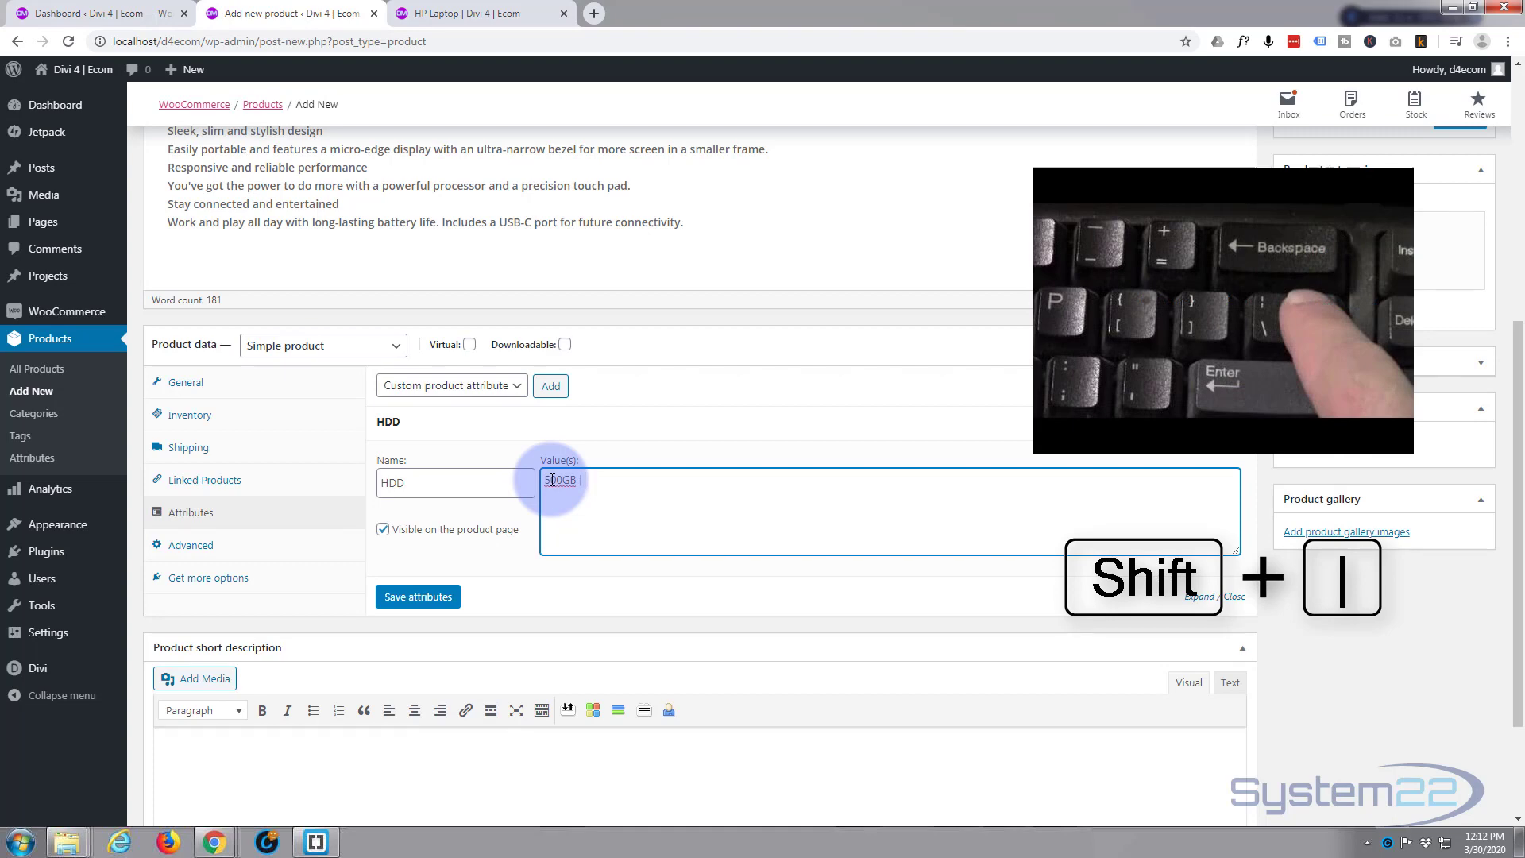
type("750GB | 1")
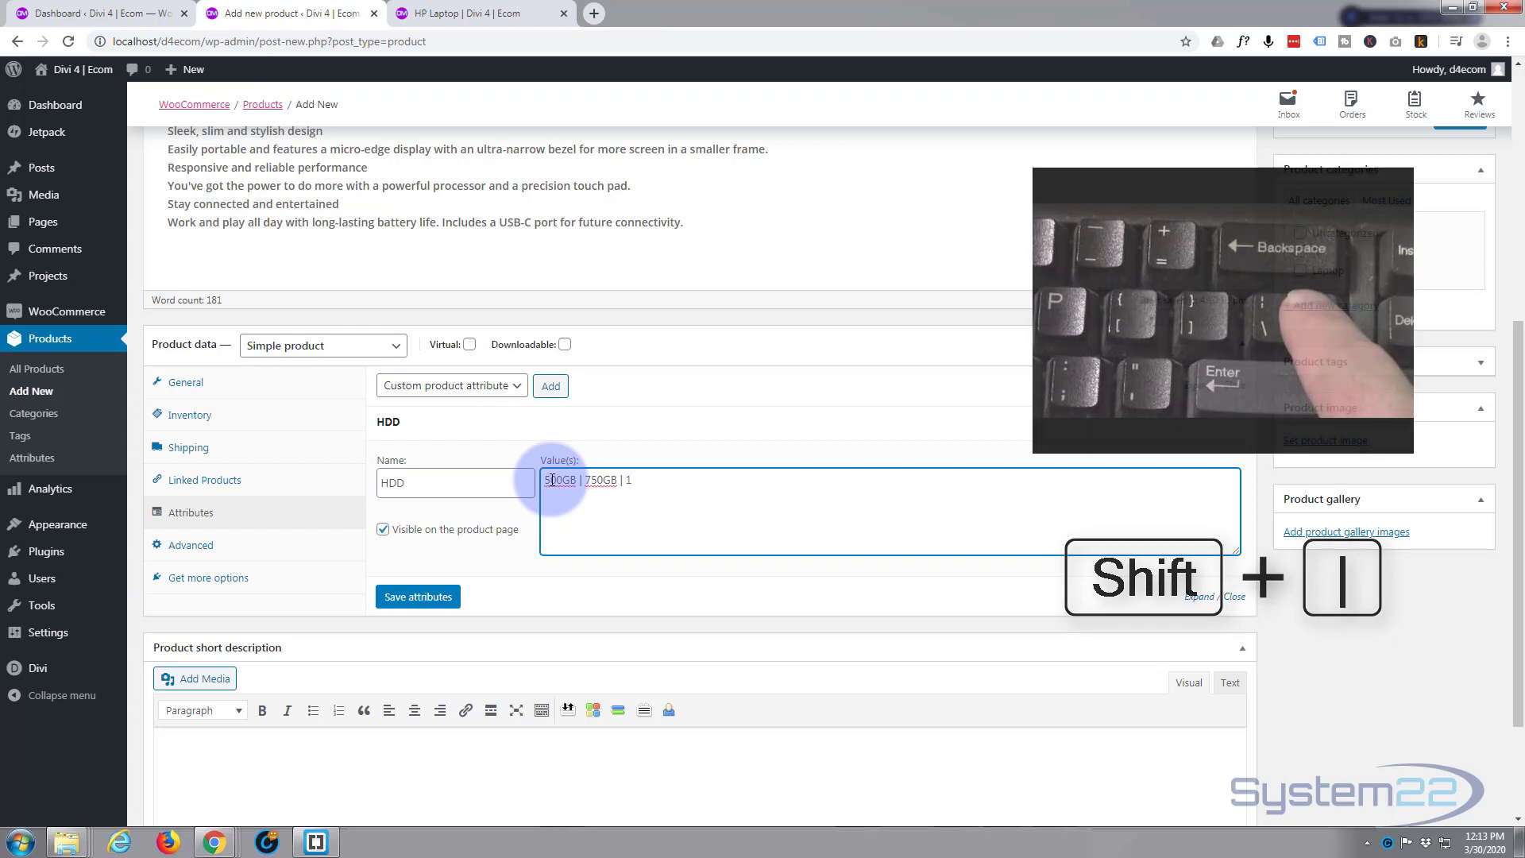
type("TB")
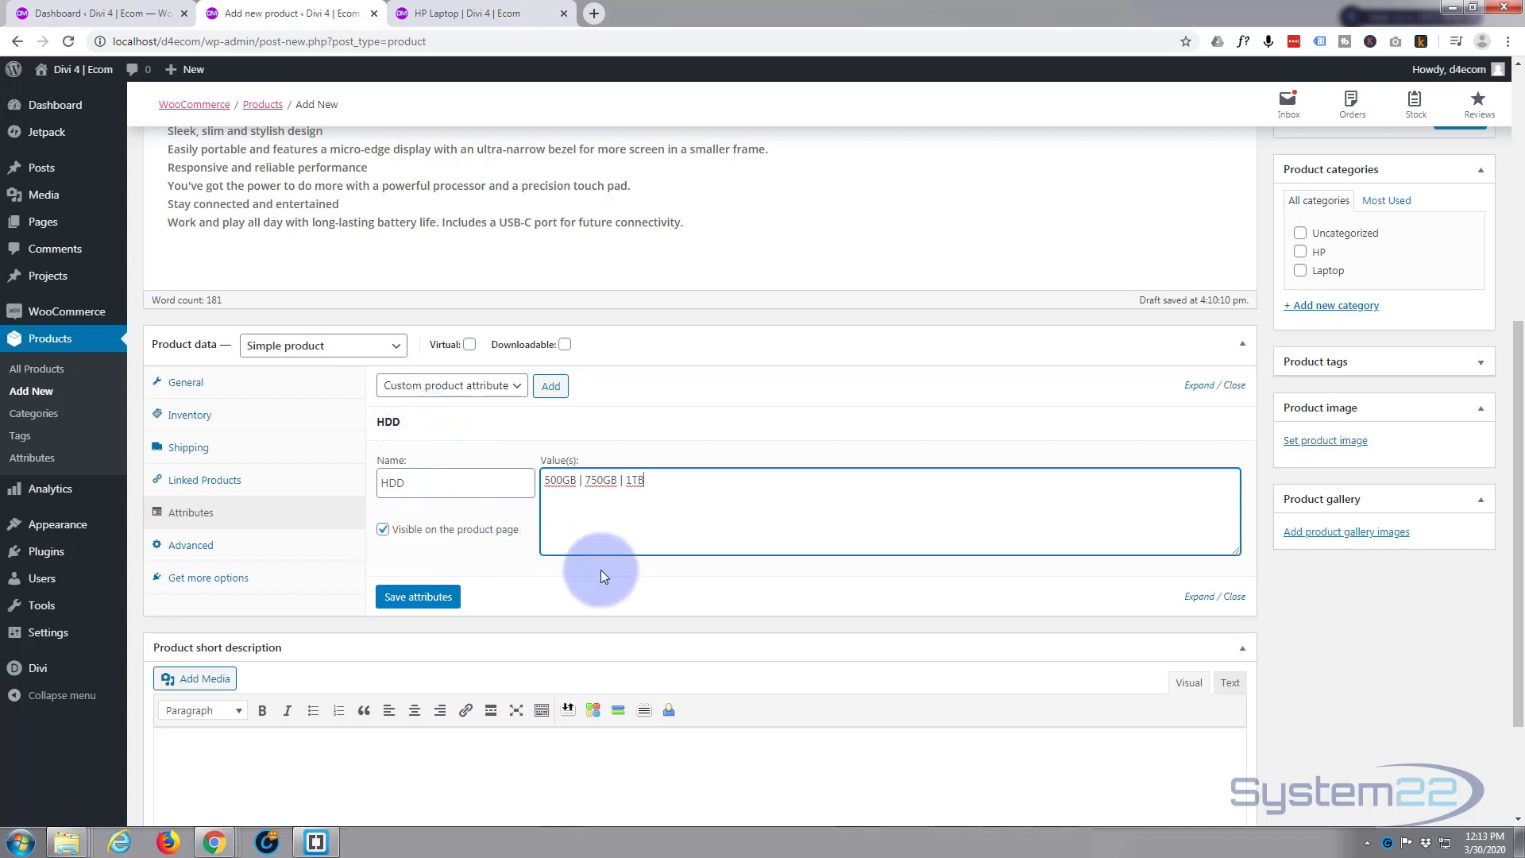
left_click(418, 597)
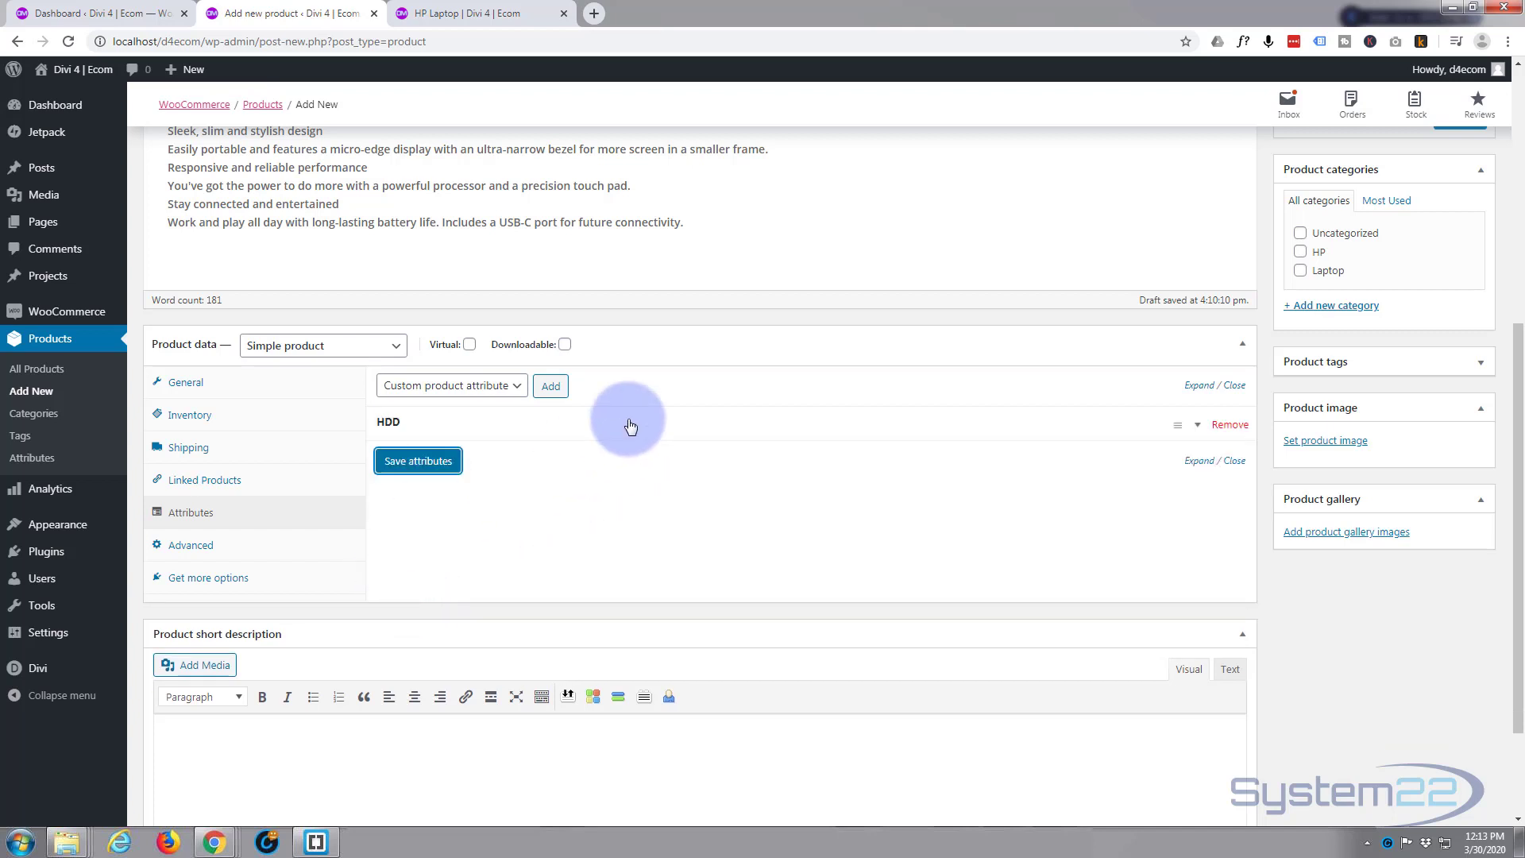
- Add a custom attribute RAM with values 8GB | 16GB | 32GB, save it, and check HDD's values
left_click(552, 388)
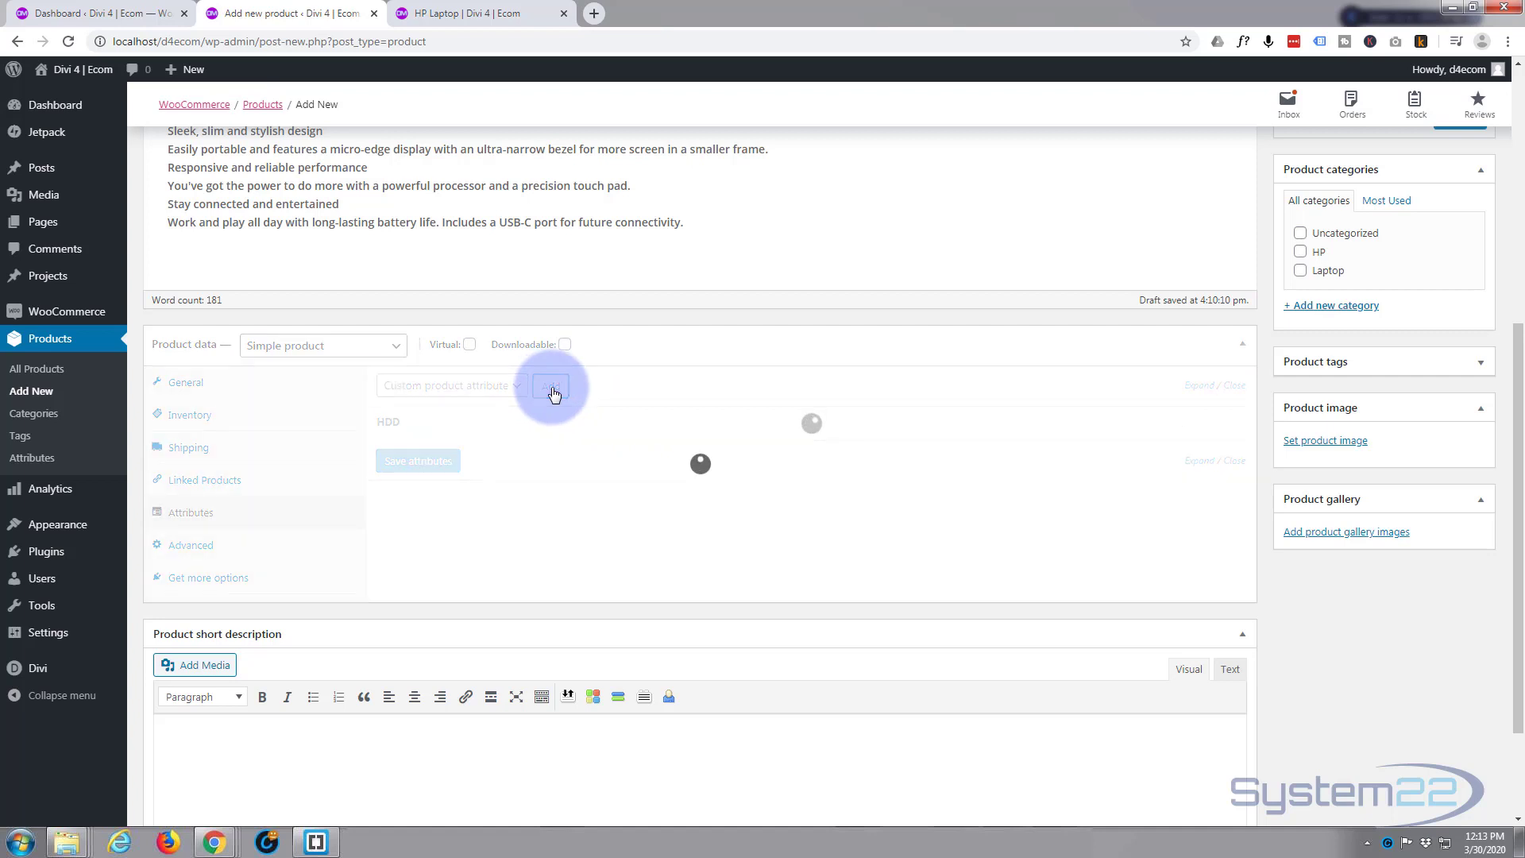
left_click(387, 517)
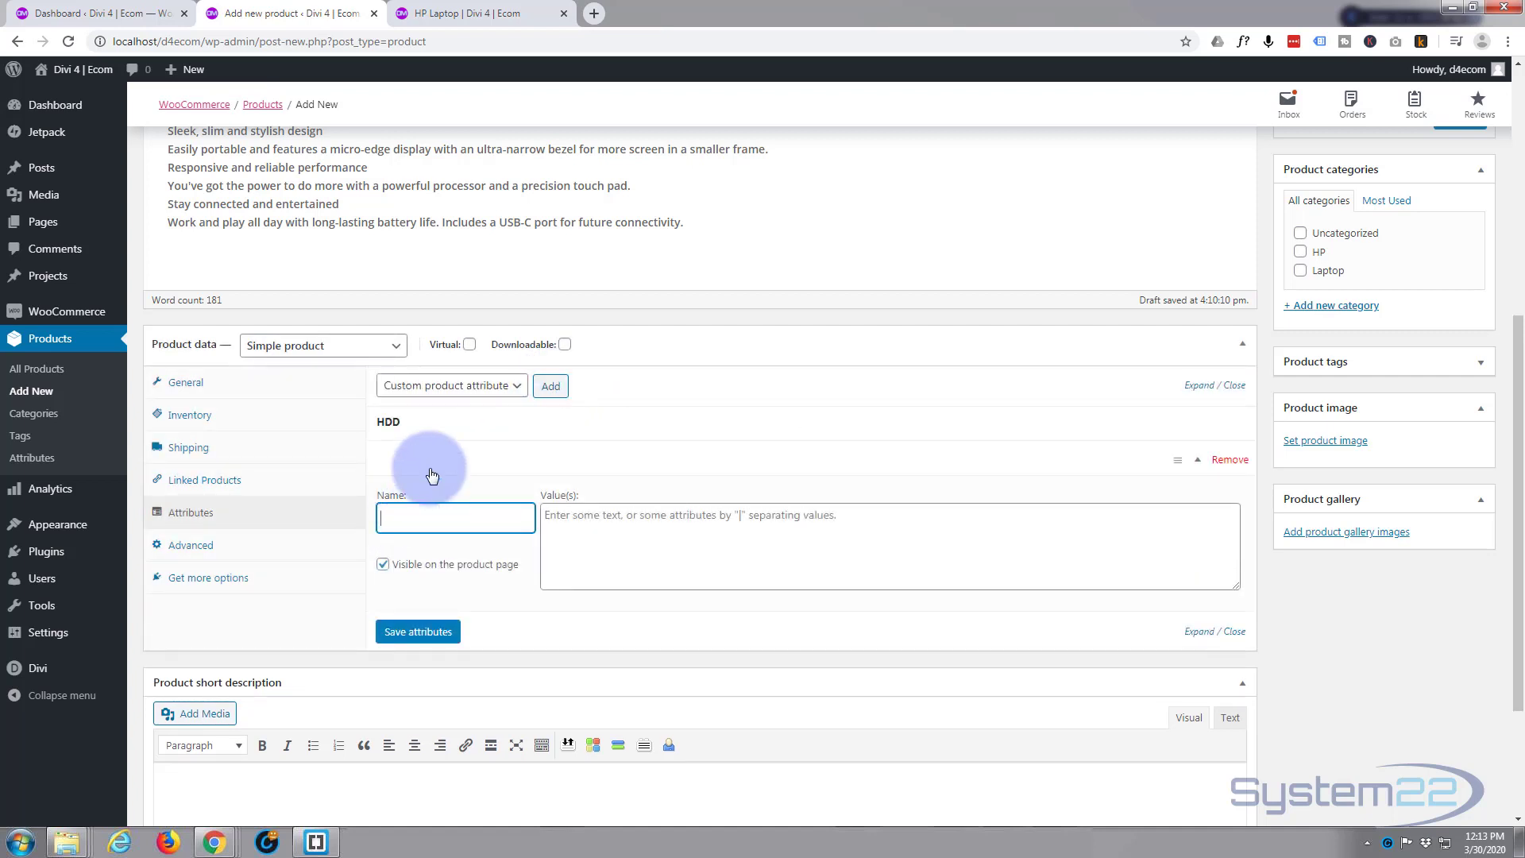
type("RAM")
left_click(559, 519)
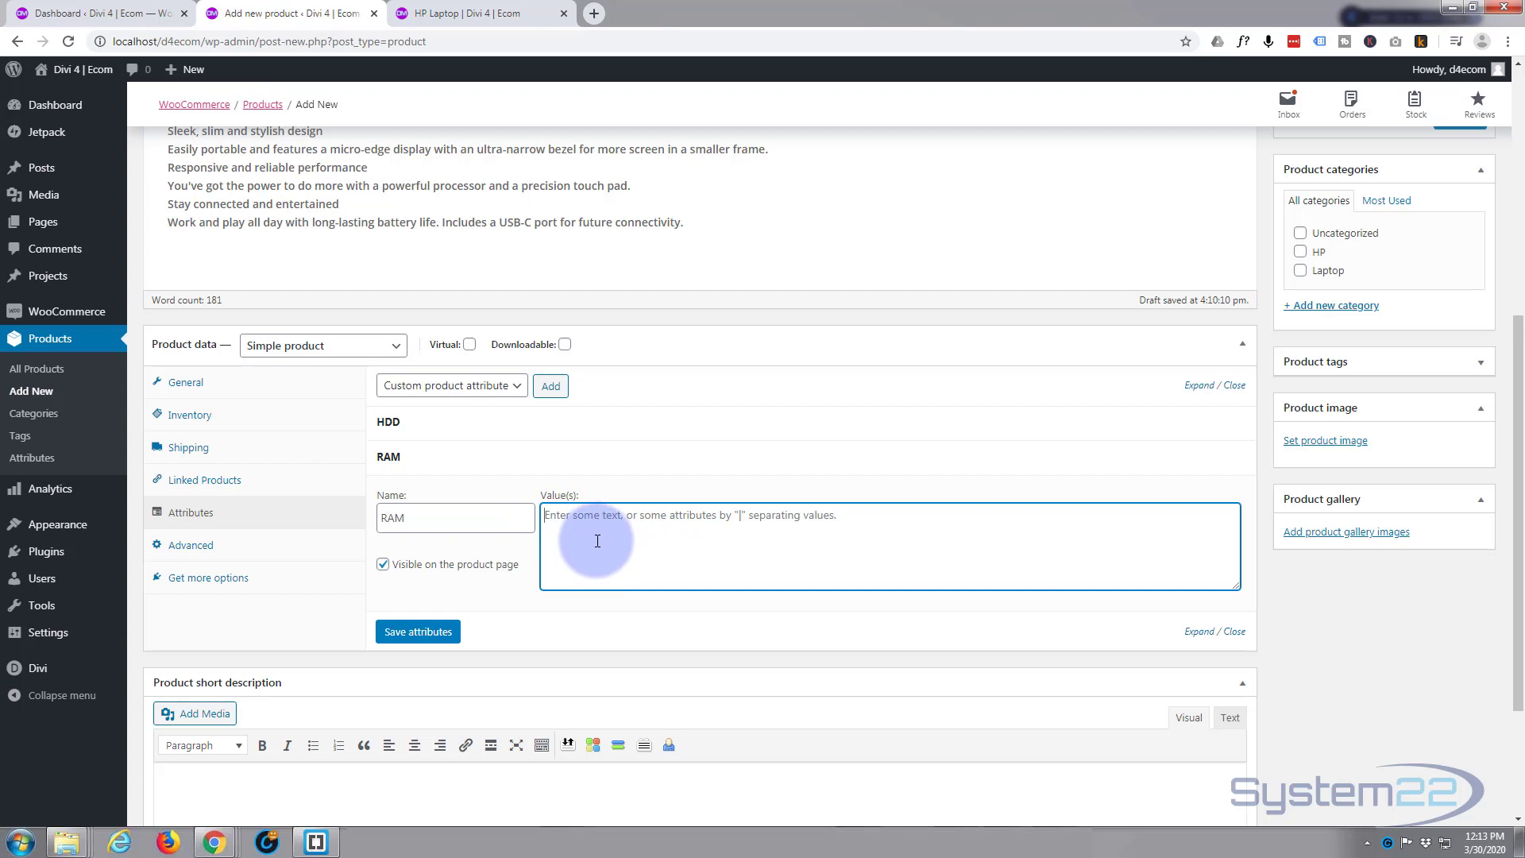
left_click(562, 569)
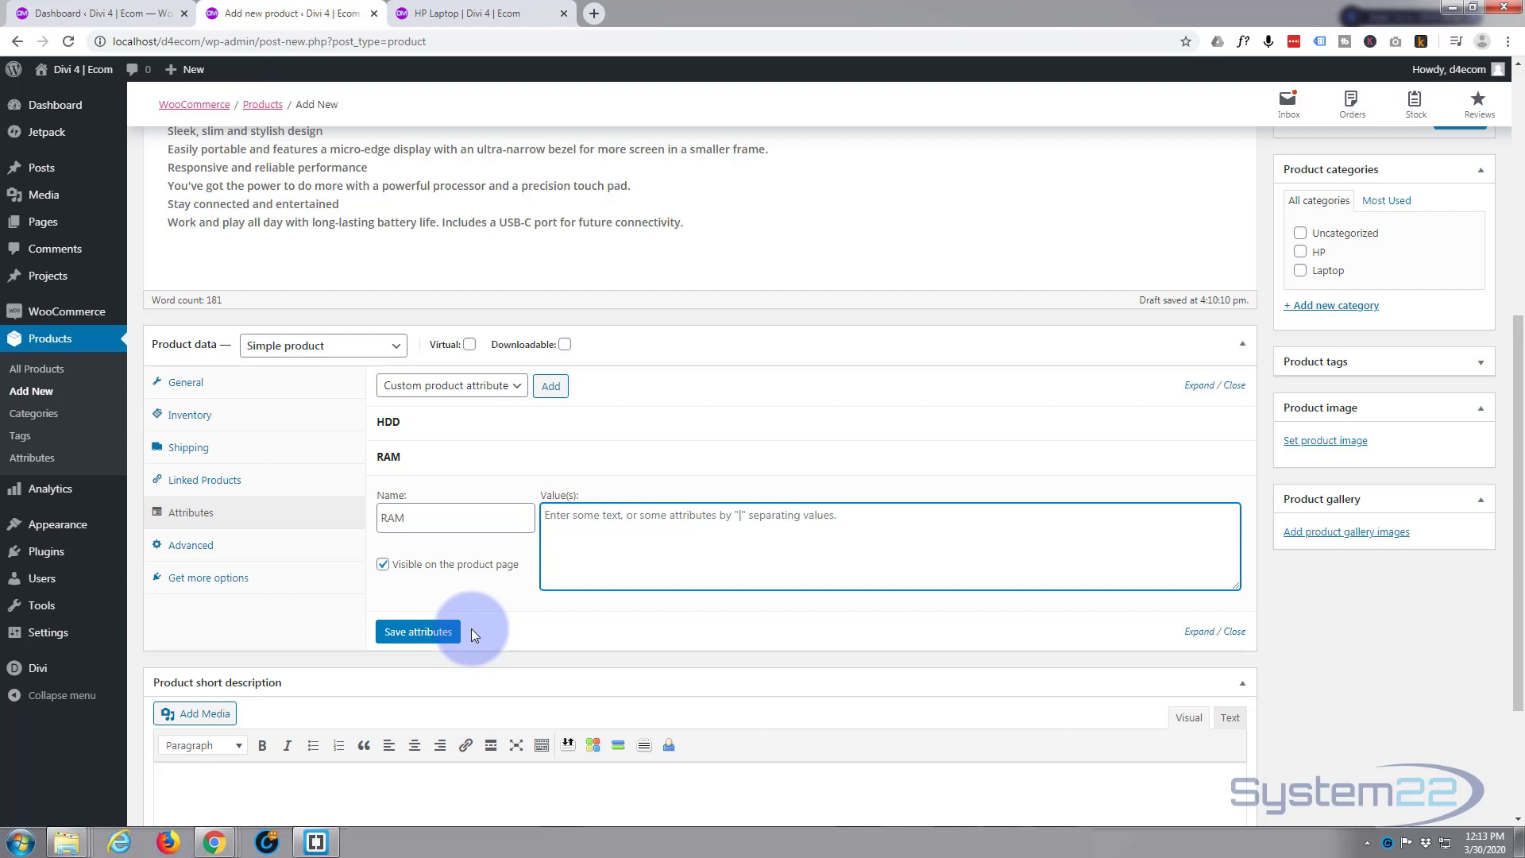
type("8GB")
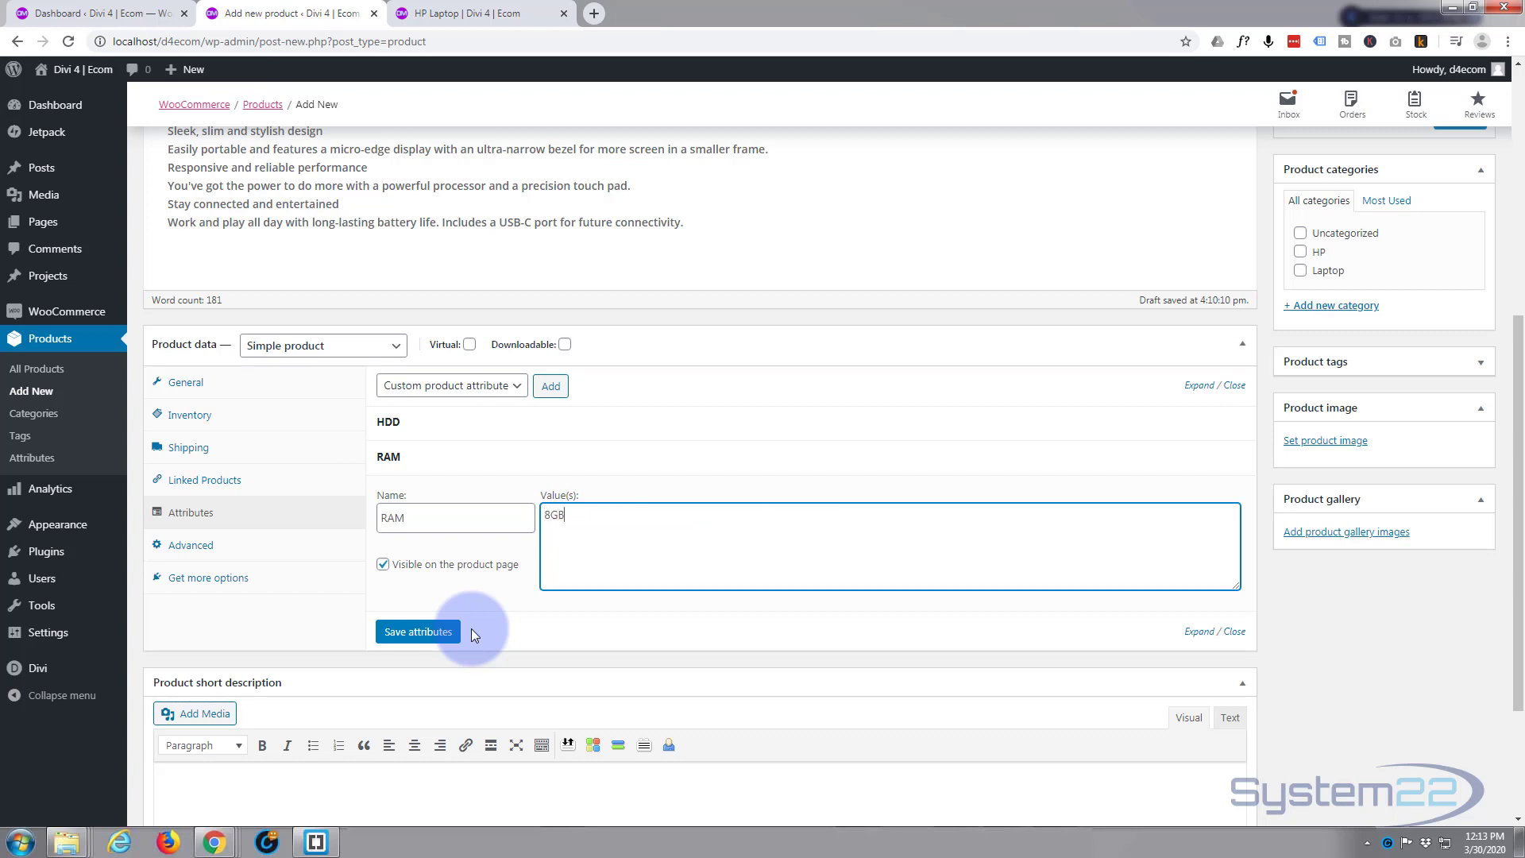
type(" | 16GB \\")
key("BackSpace")
type("| 32GB")
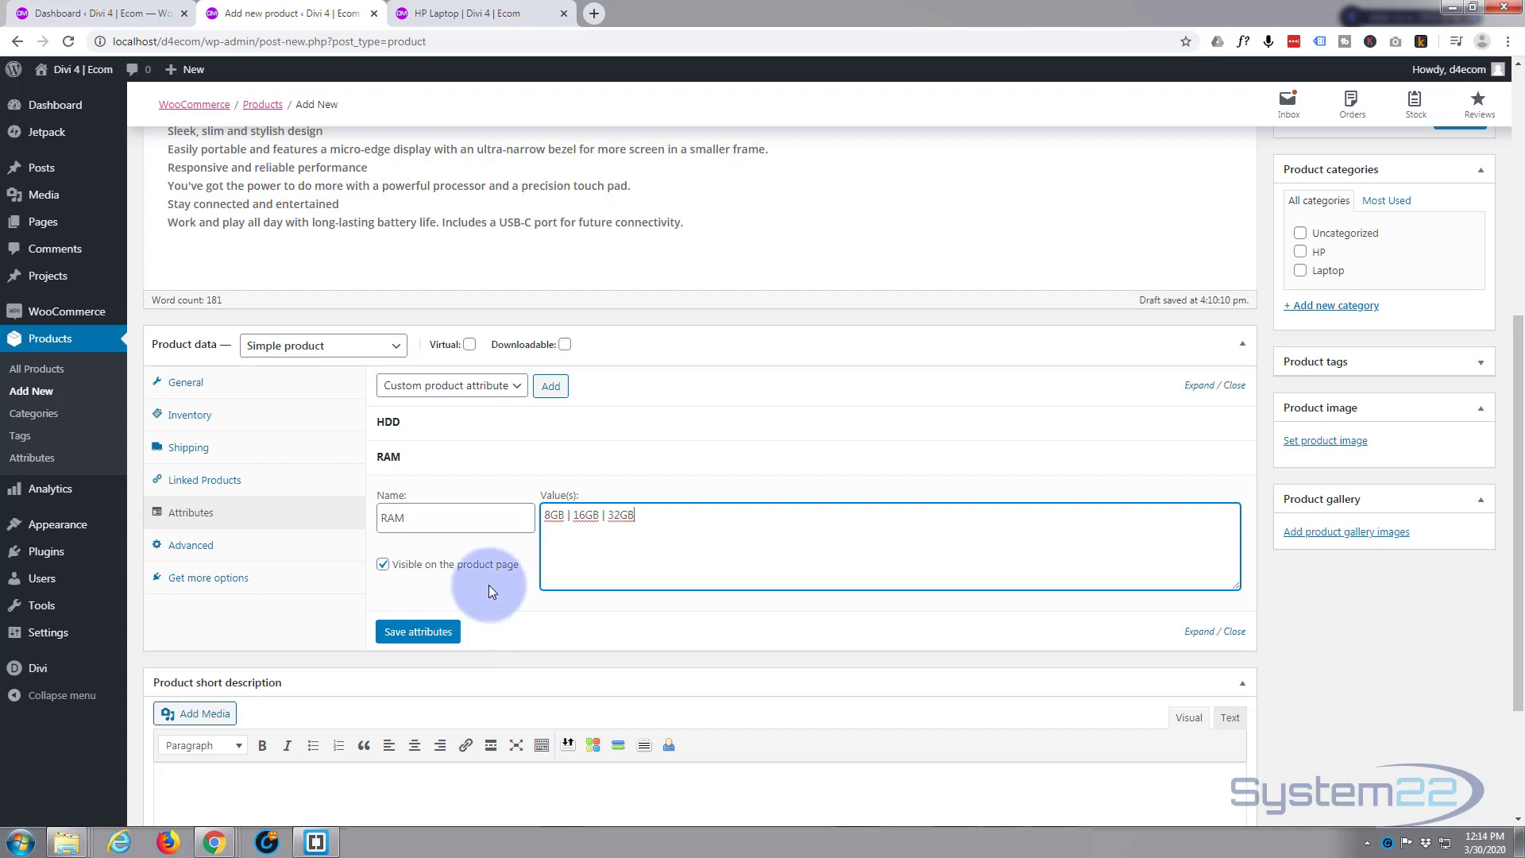
left_click(422, 632)
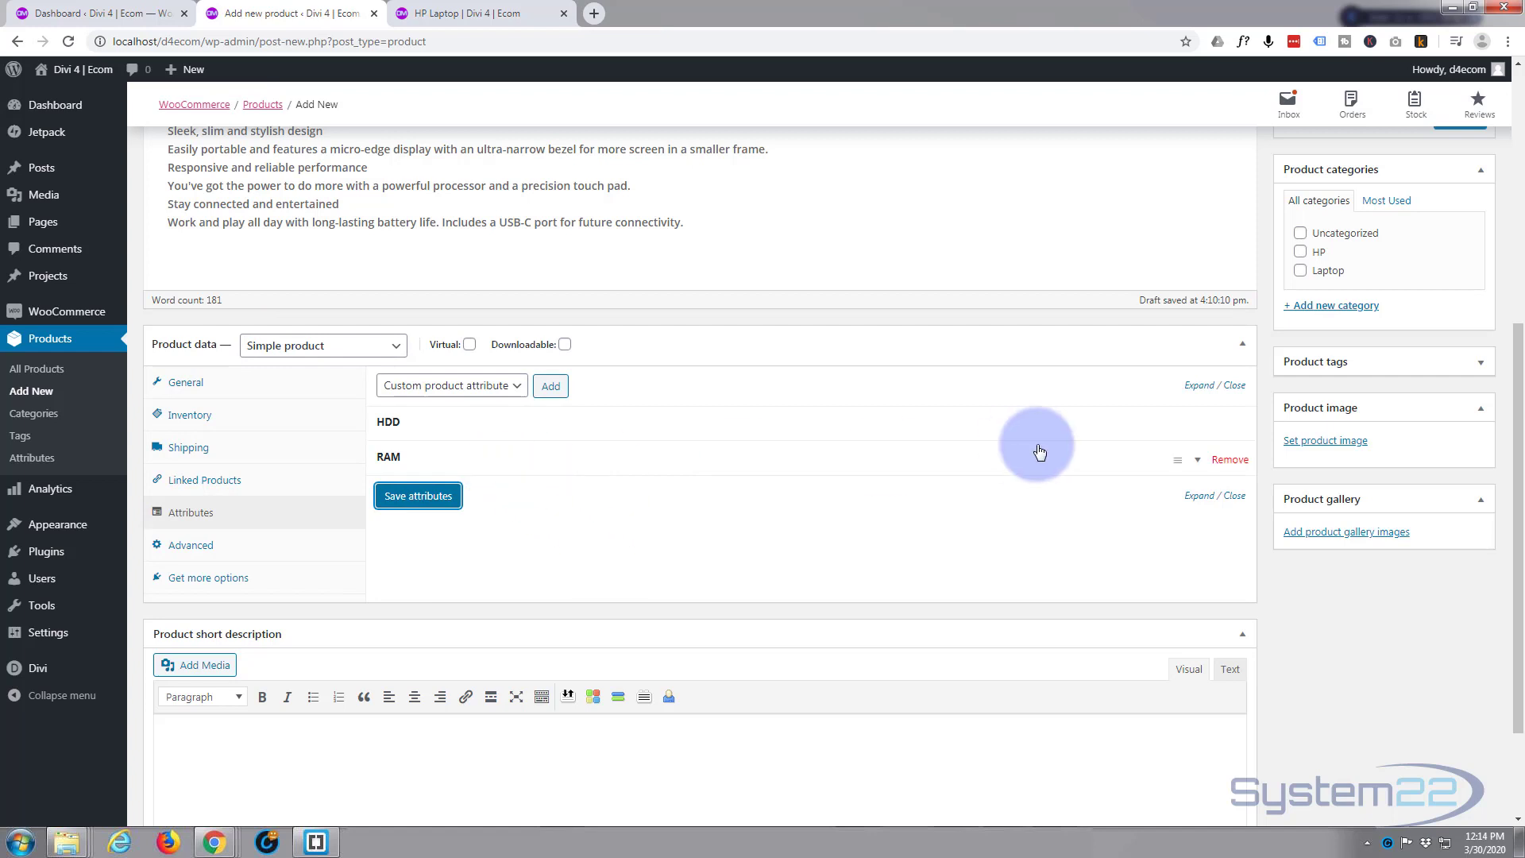
left_click(1197, 429)
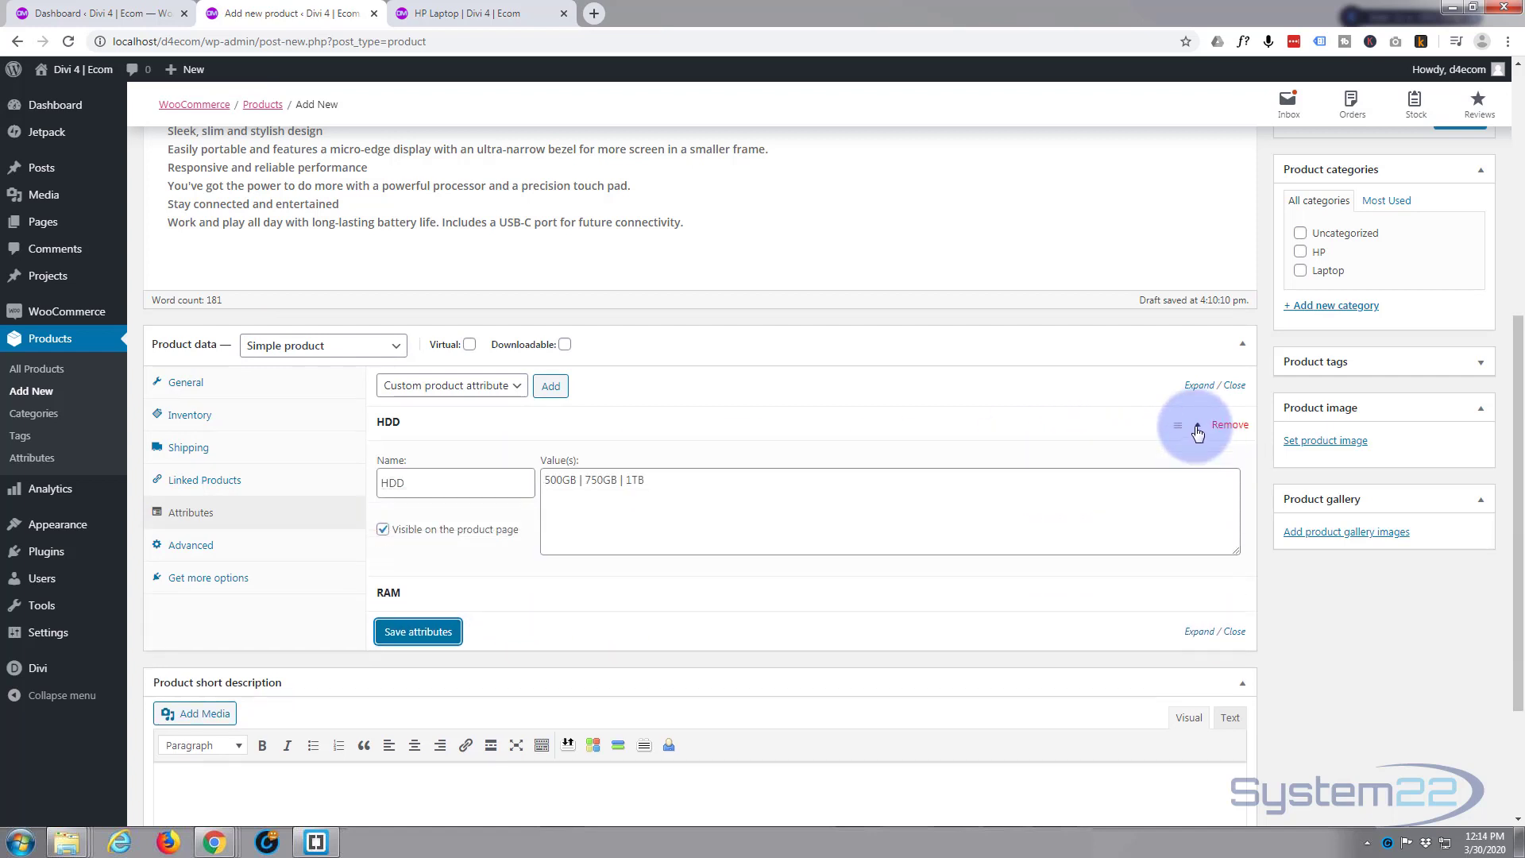
left_click(1197, 429)
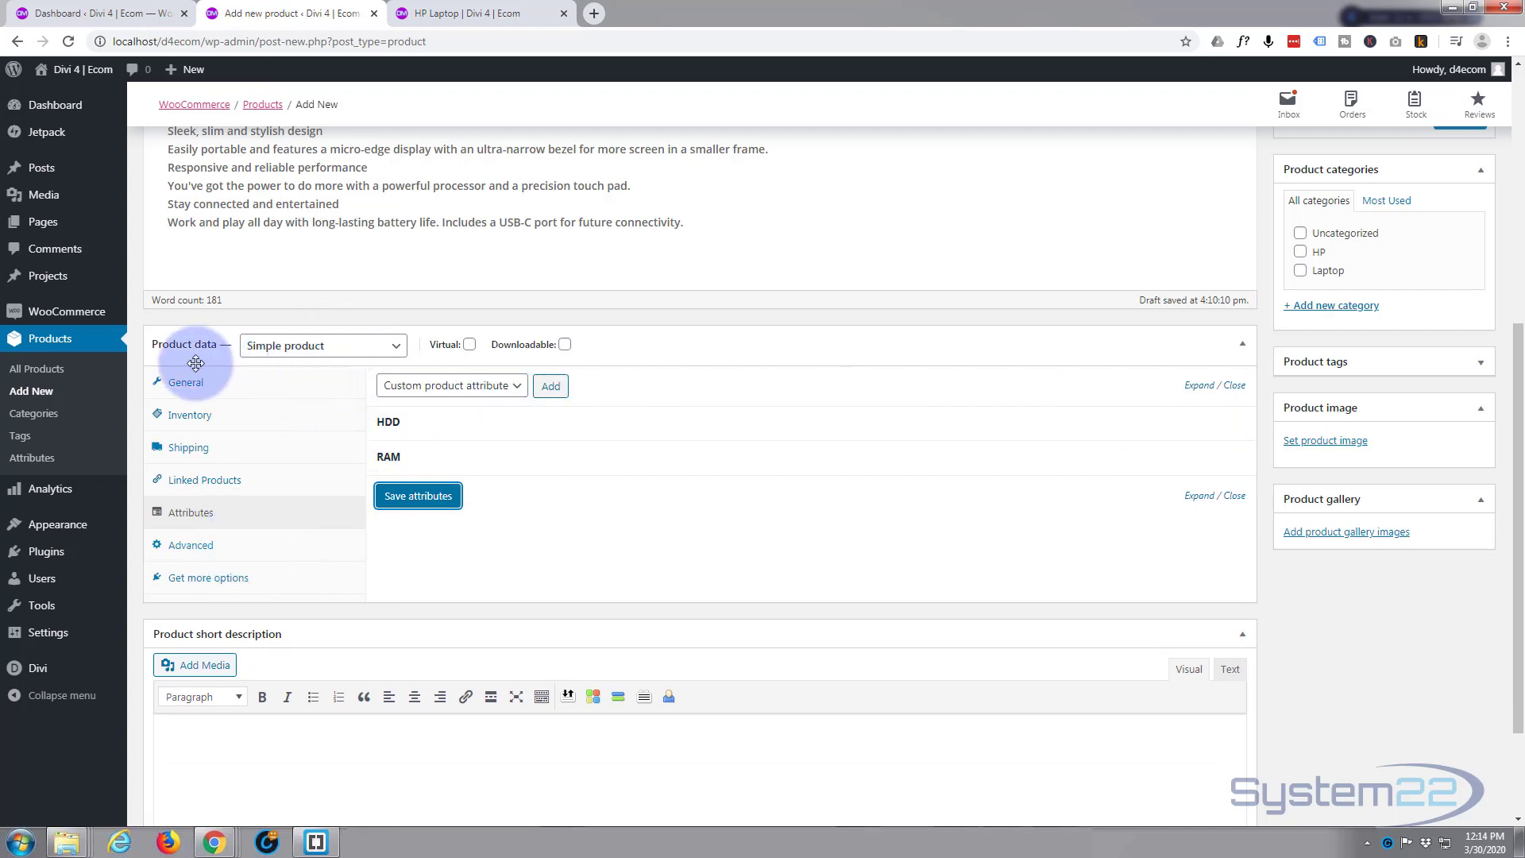
- Change the product type from Simple product to Variable product and view the Variations section
left_click(397, 353)
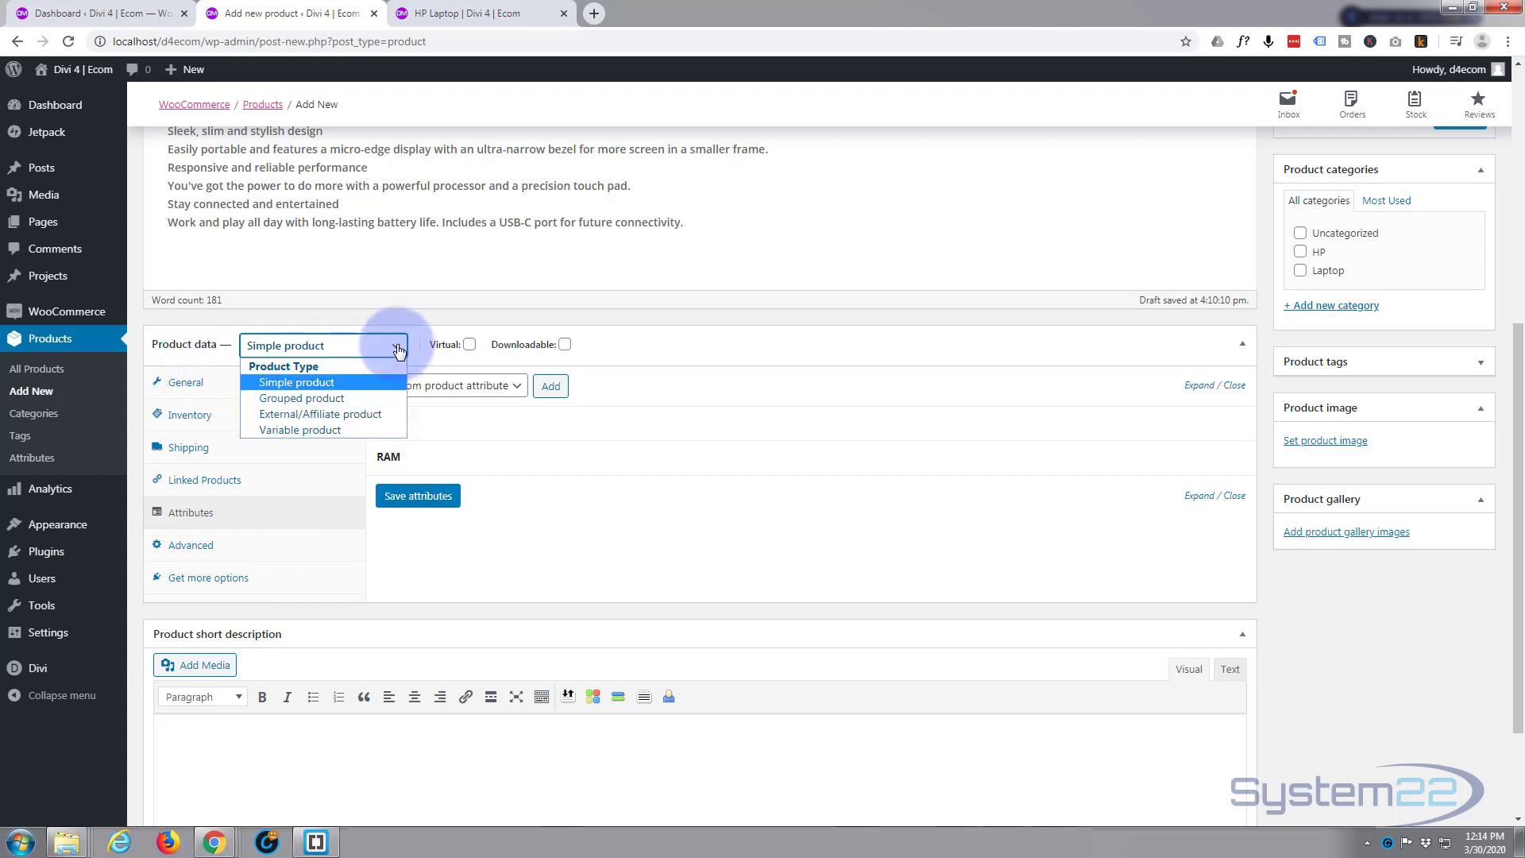
left_click(308, 430)
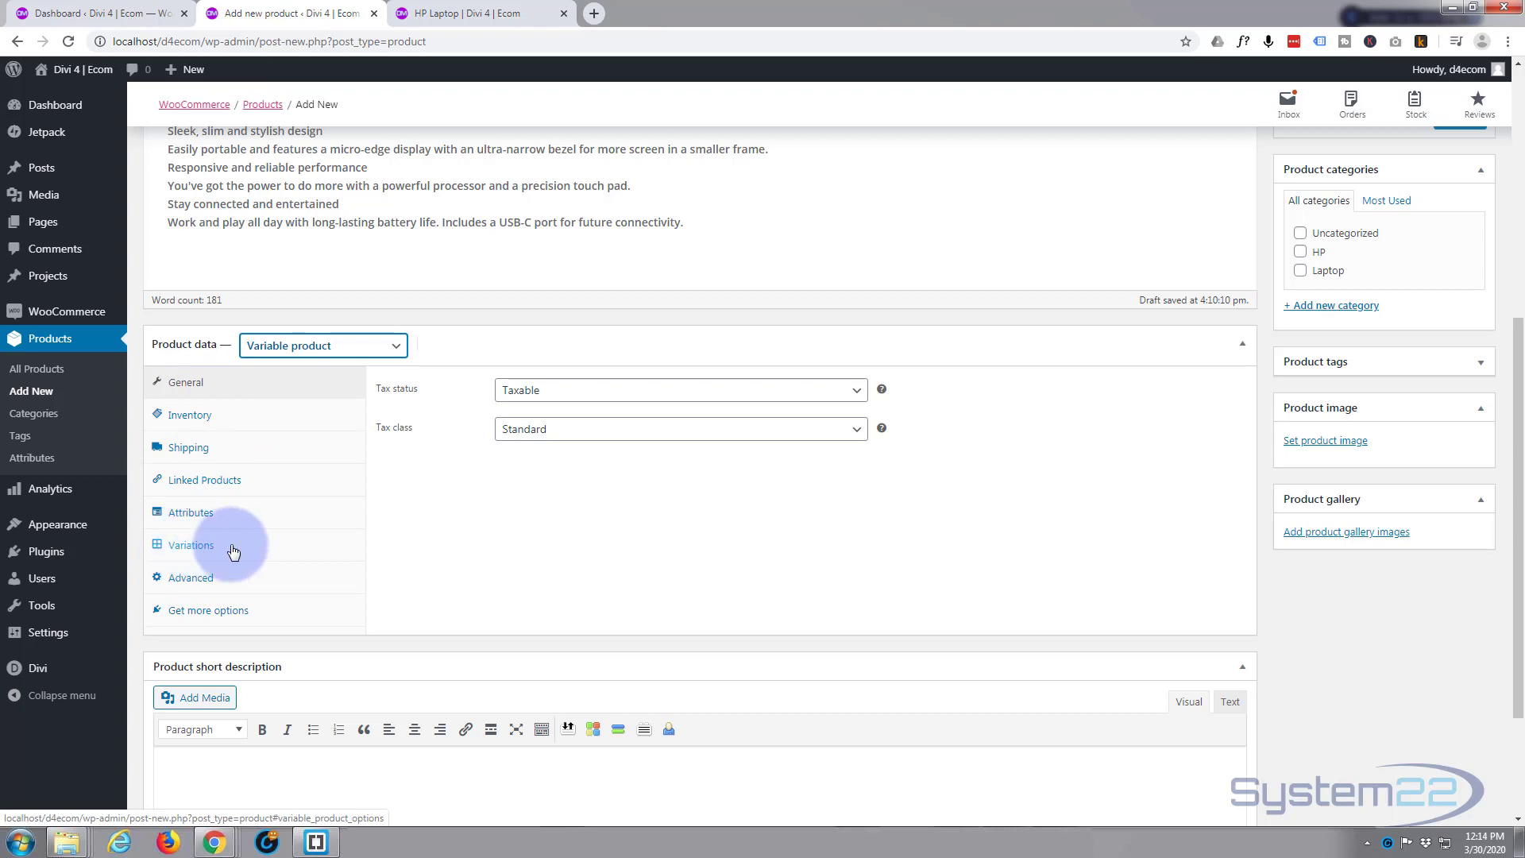
left_click(188, 549)
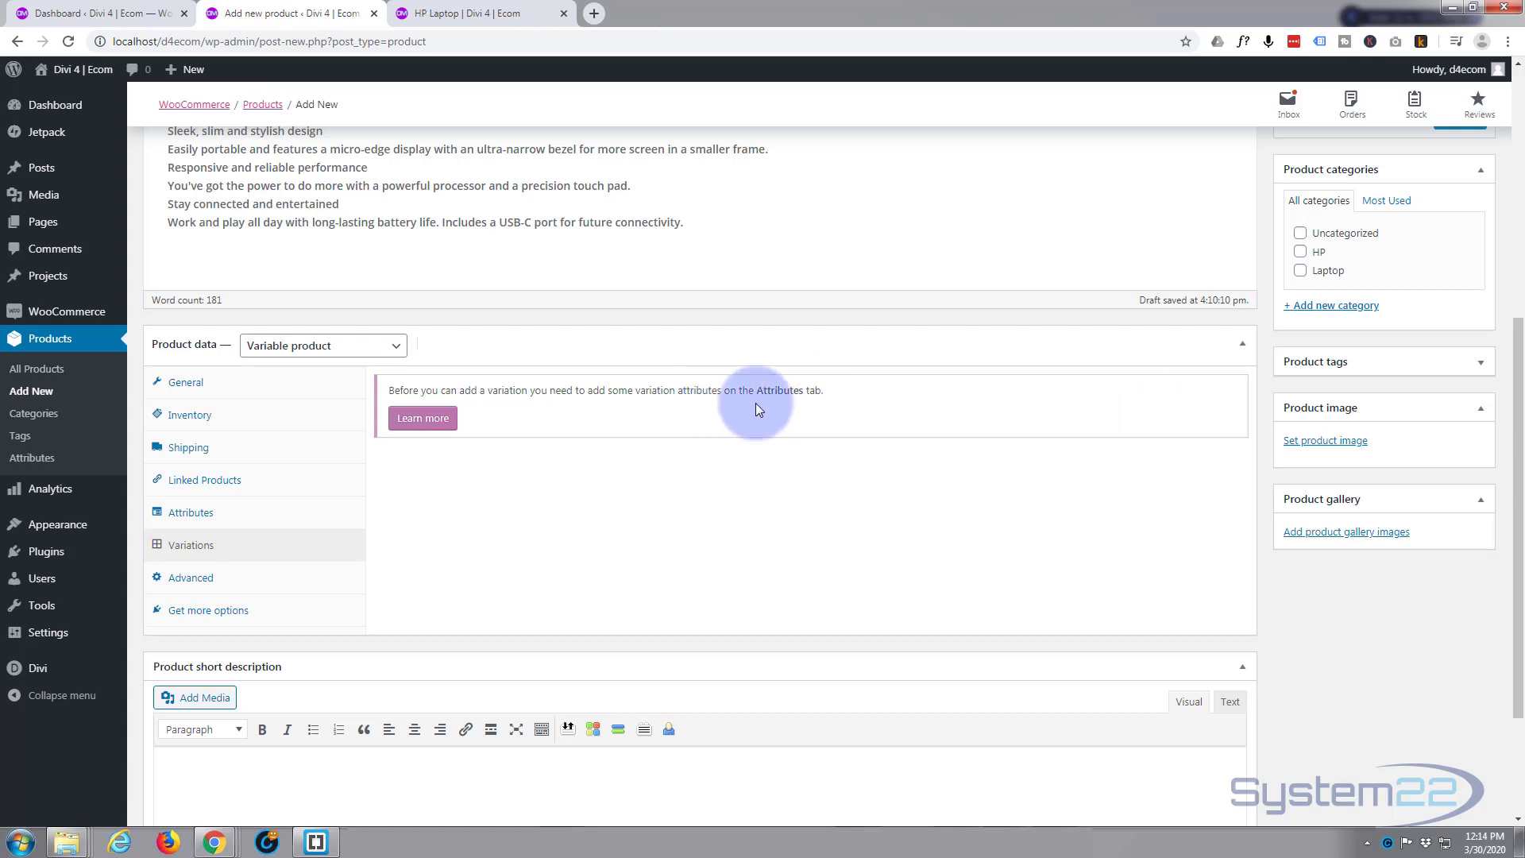
- Tick Used for variations on the RAM attribute, save the attributes, and return to Variations
left_click(198, 520)
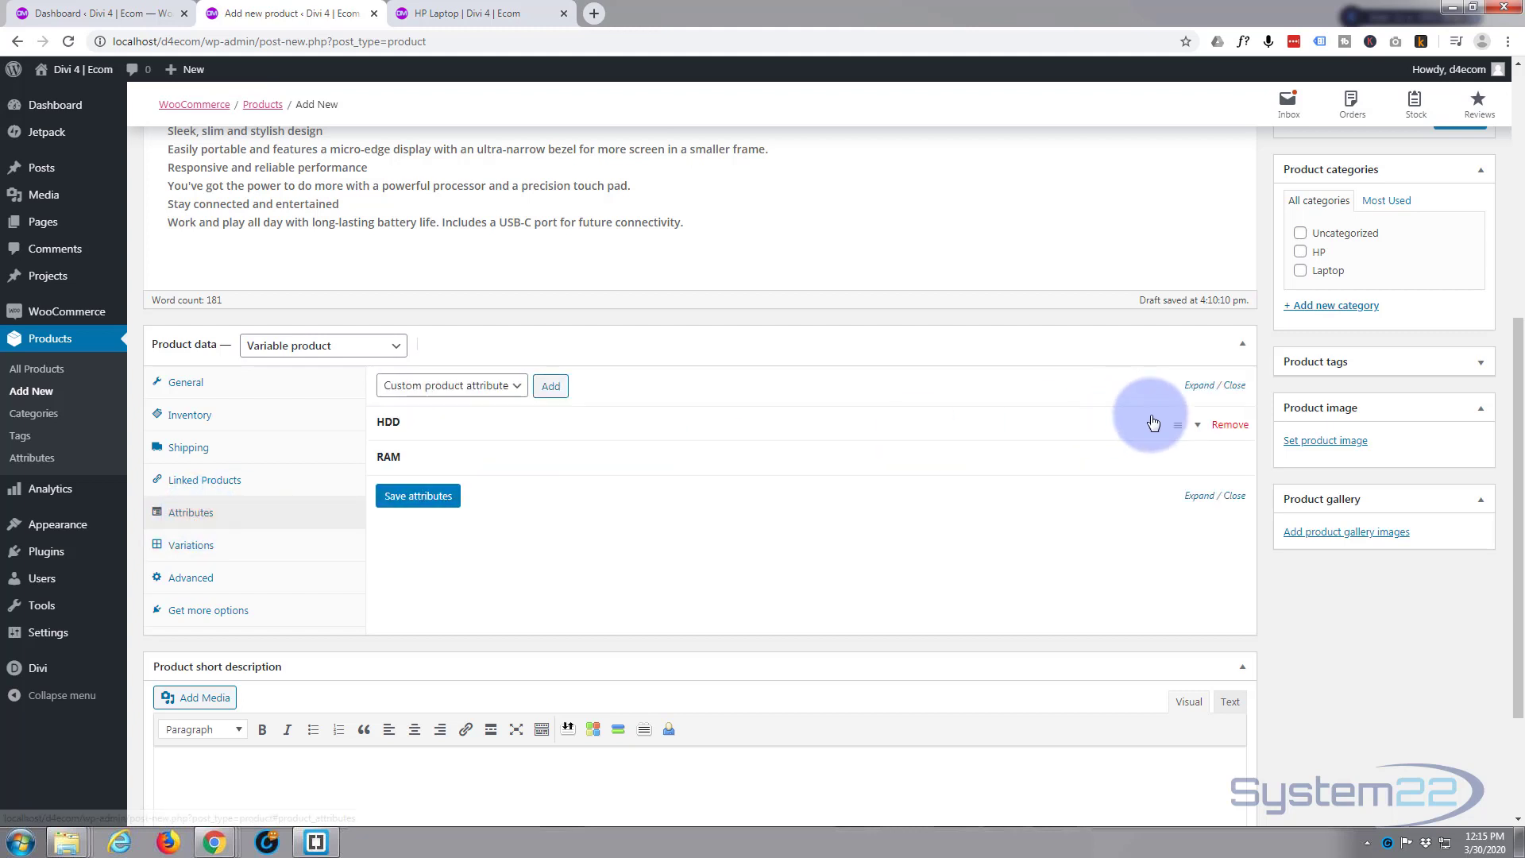
left_click(1198, 427)
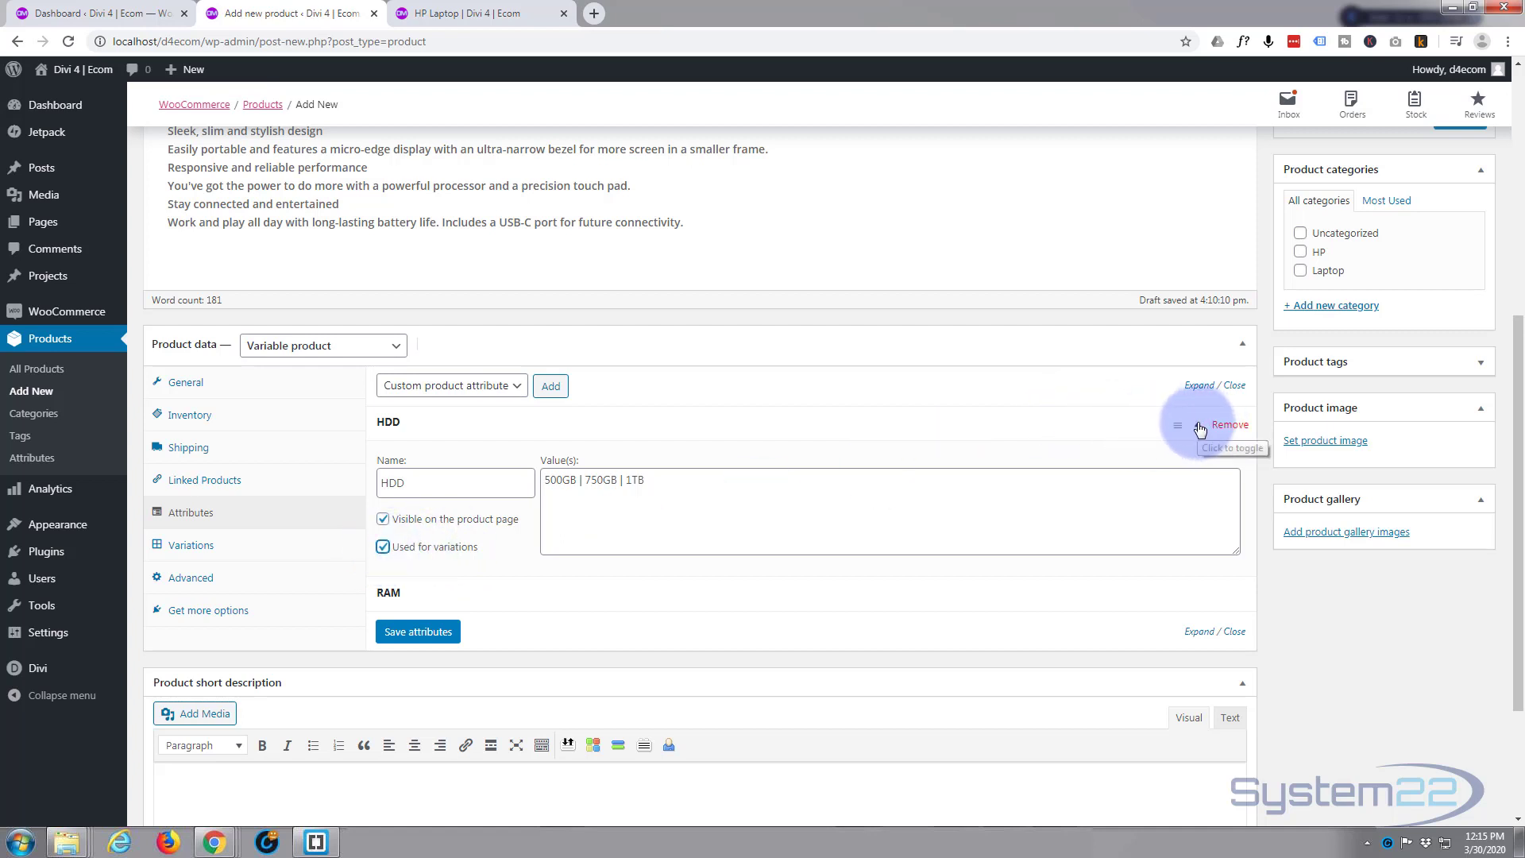
left_click(1200, 429)
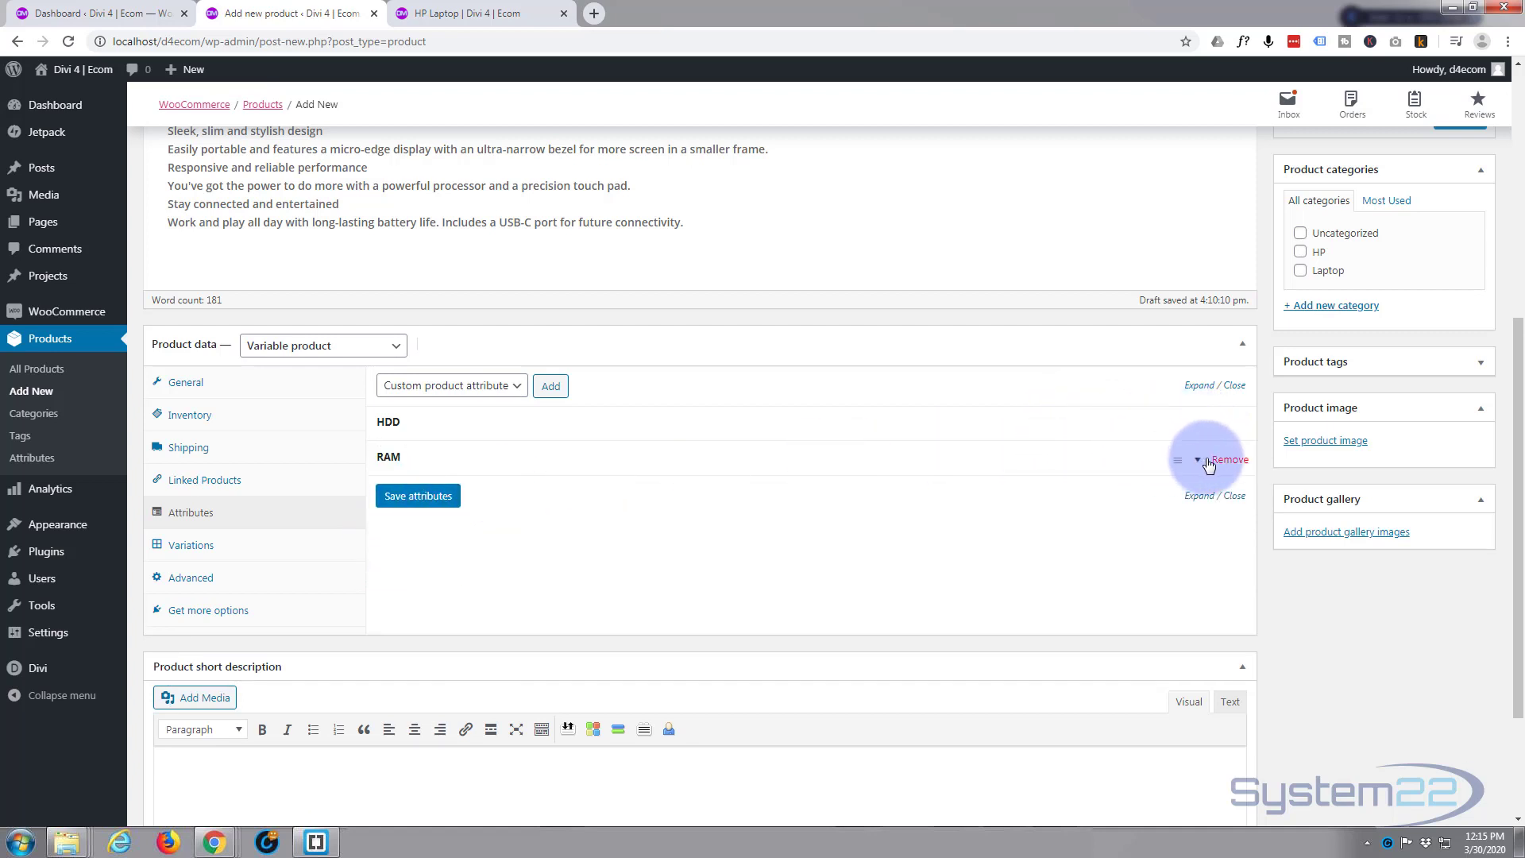
left_click(1198, 460)
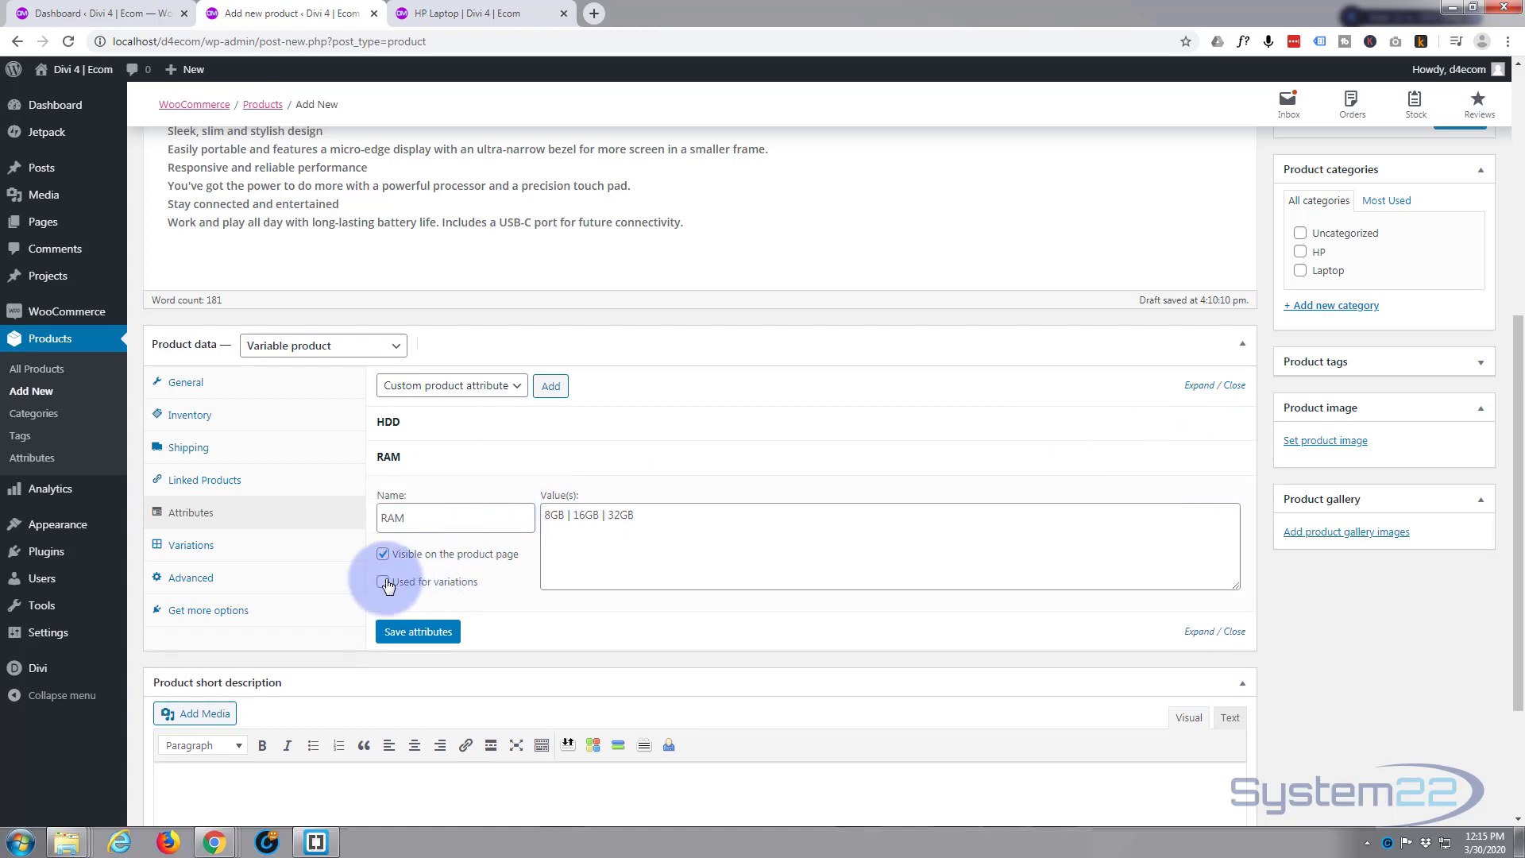
left_click(384, 584)
left_click(421, 640)
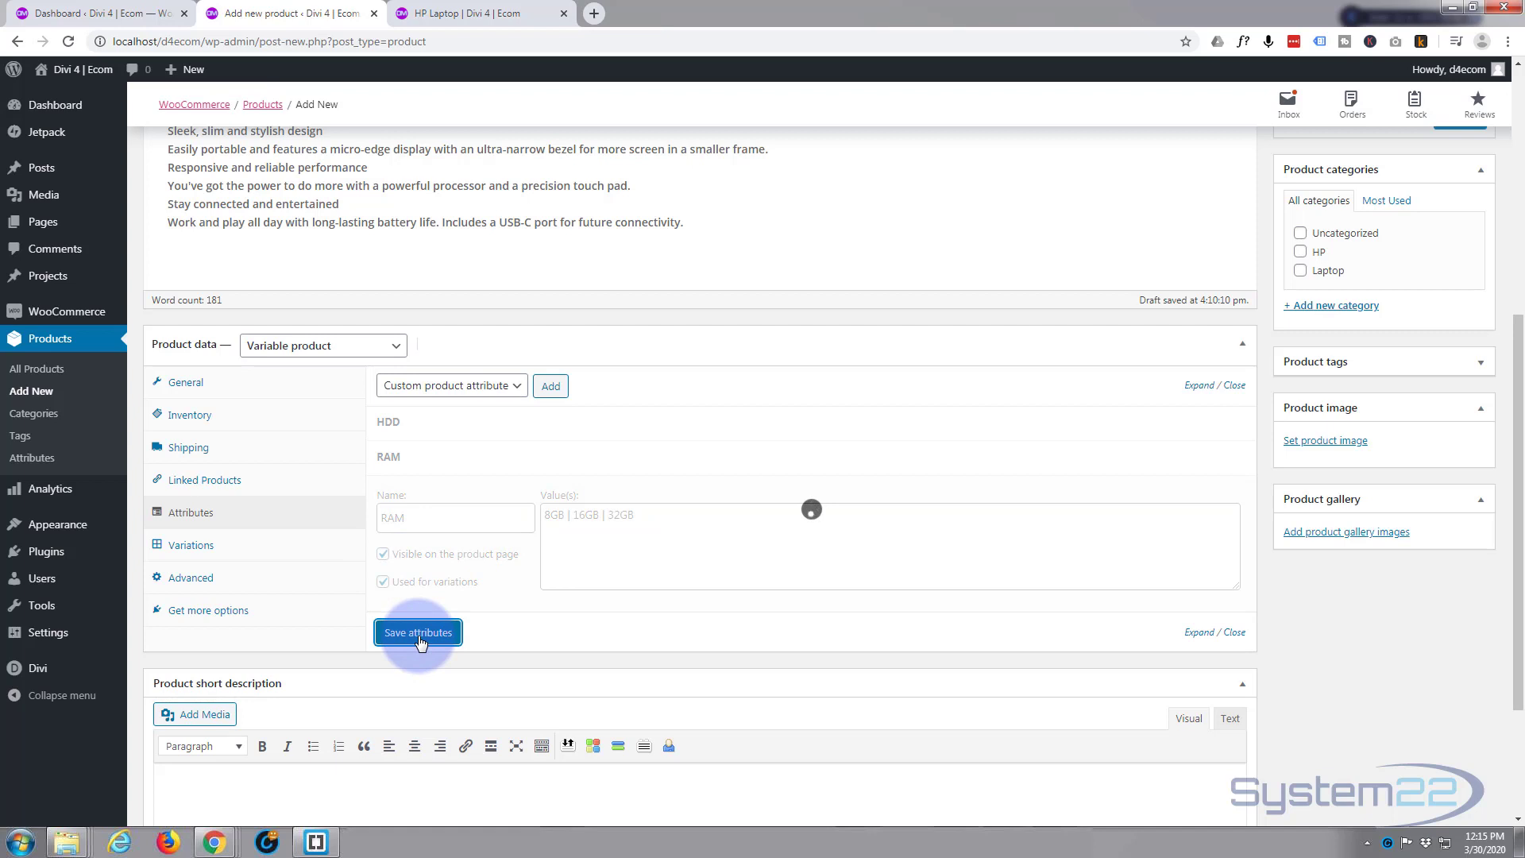
left_click(188, 554)
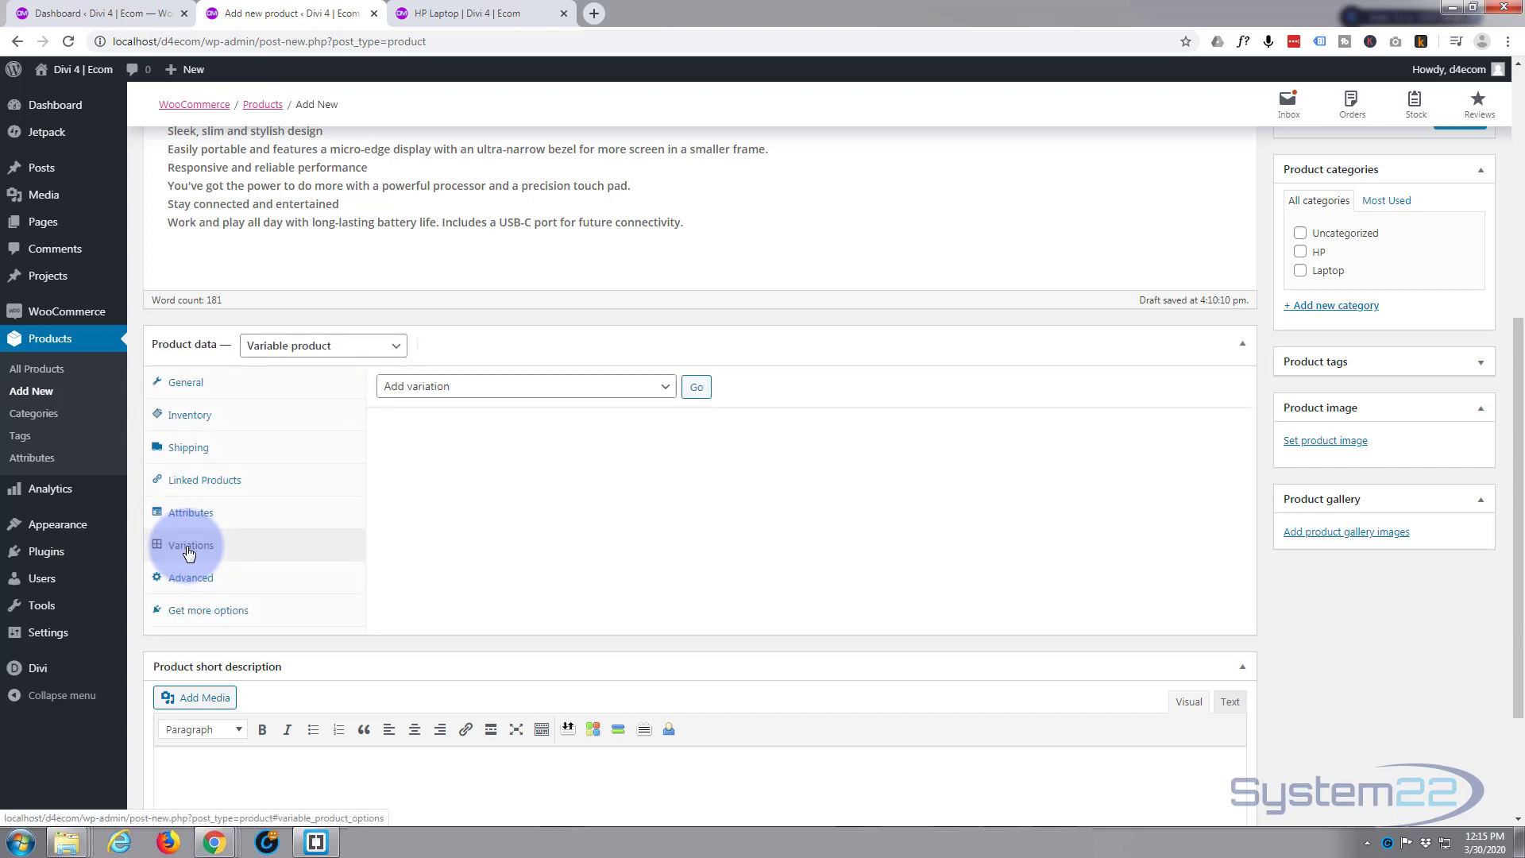
- Run 'Create variations from all attributes' and confirm, producing 9 HDD/RAM variations
left_click(666, 390)
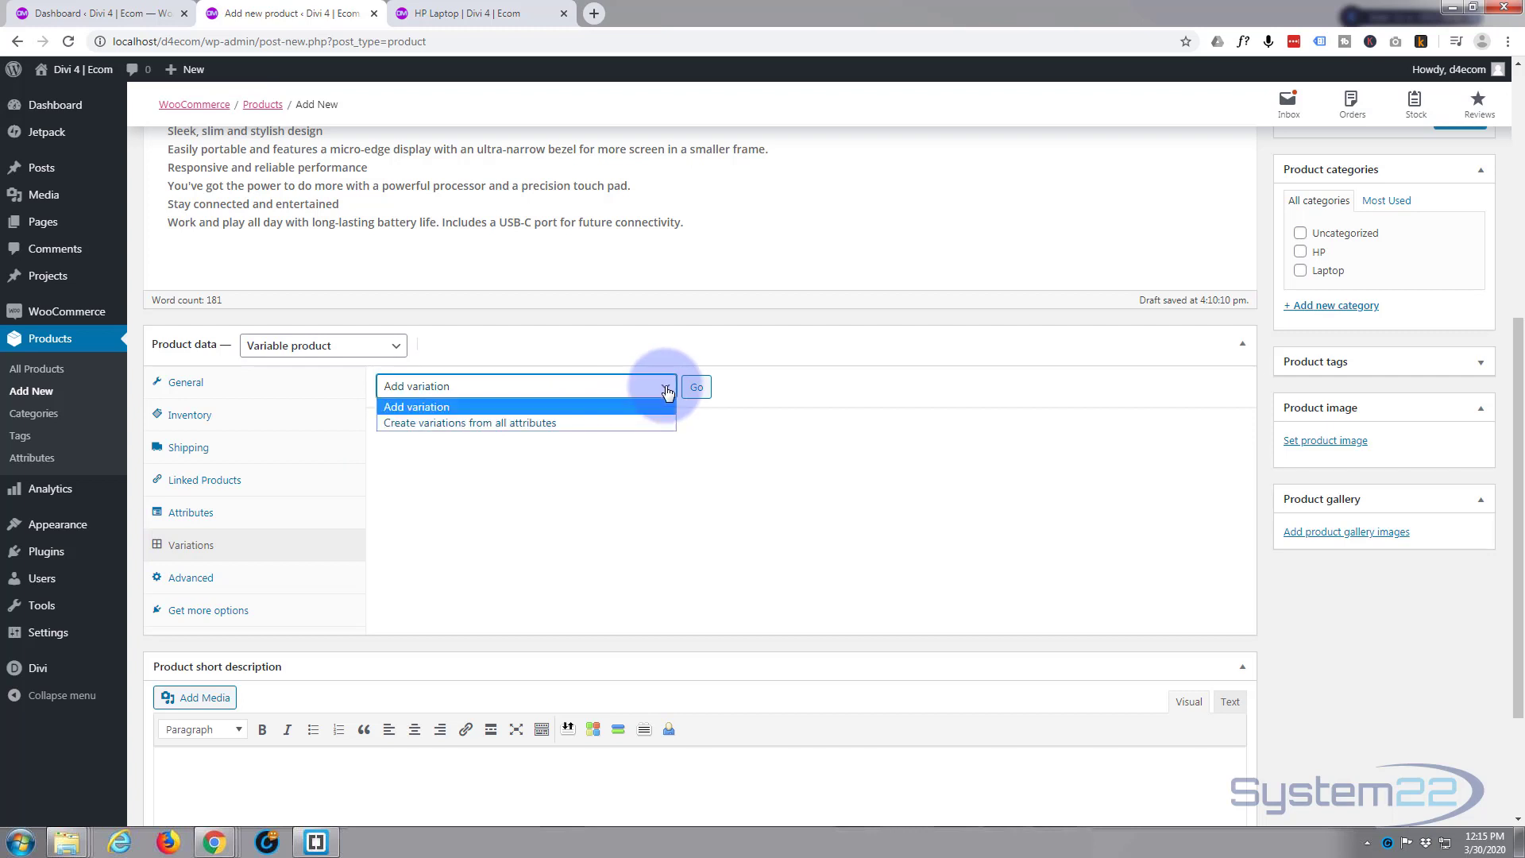
left_click(475, 423)
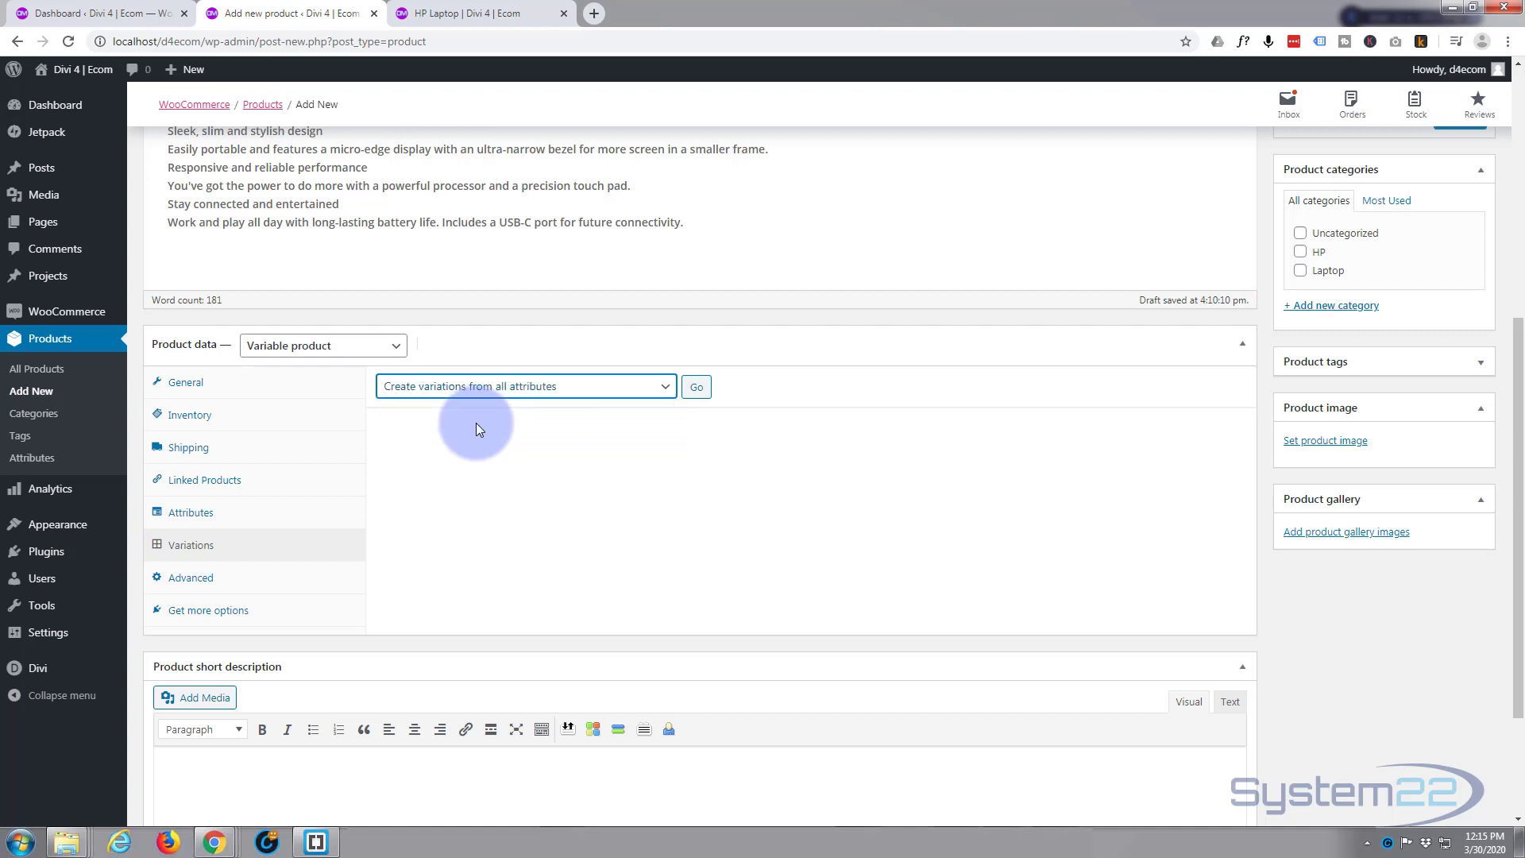
left_click(697, 387)
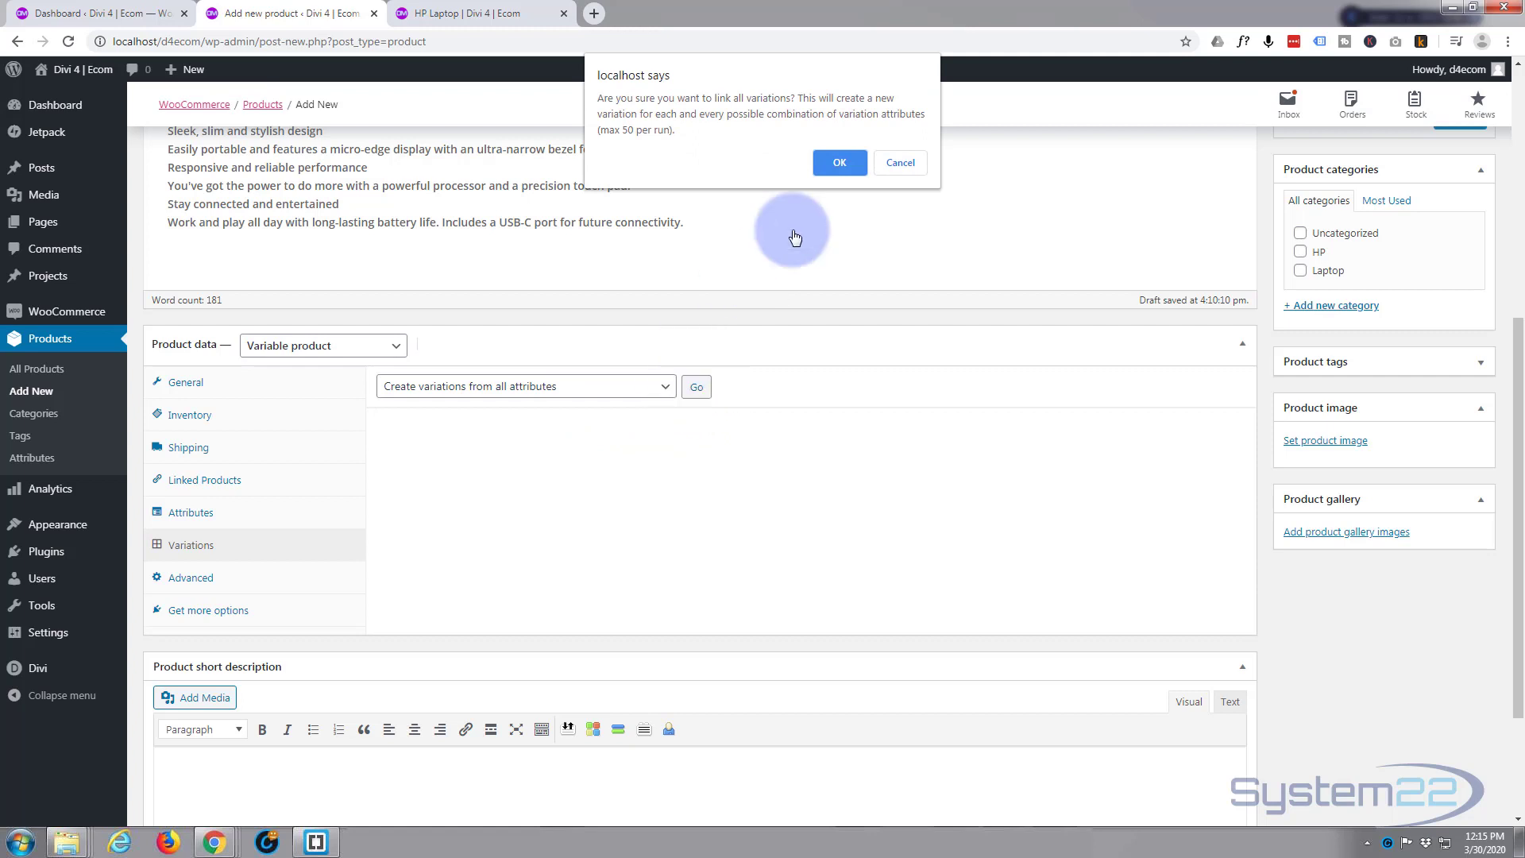
left_click(840, 163)
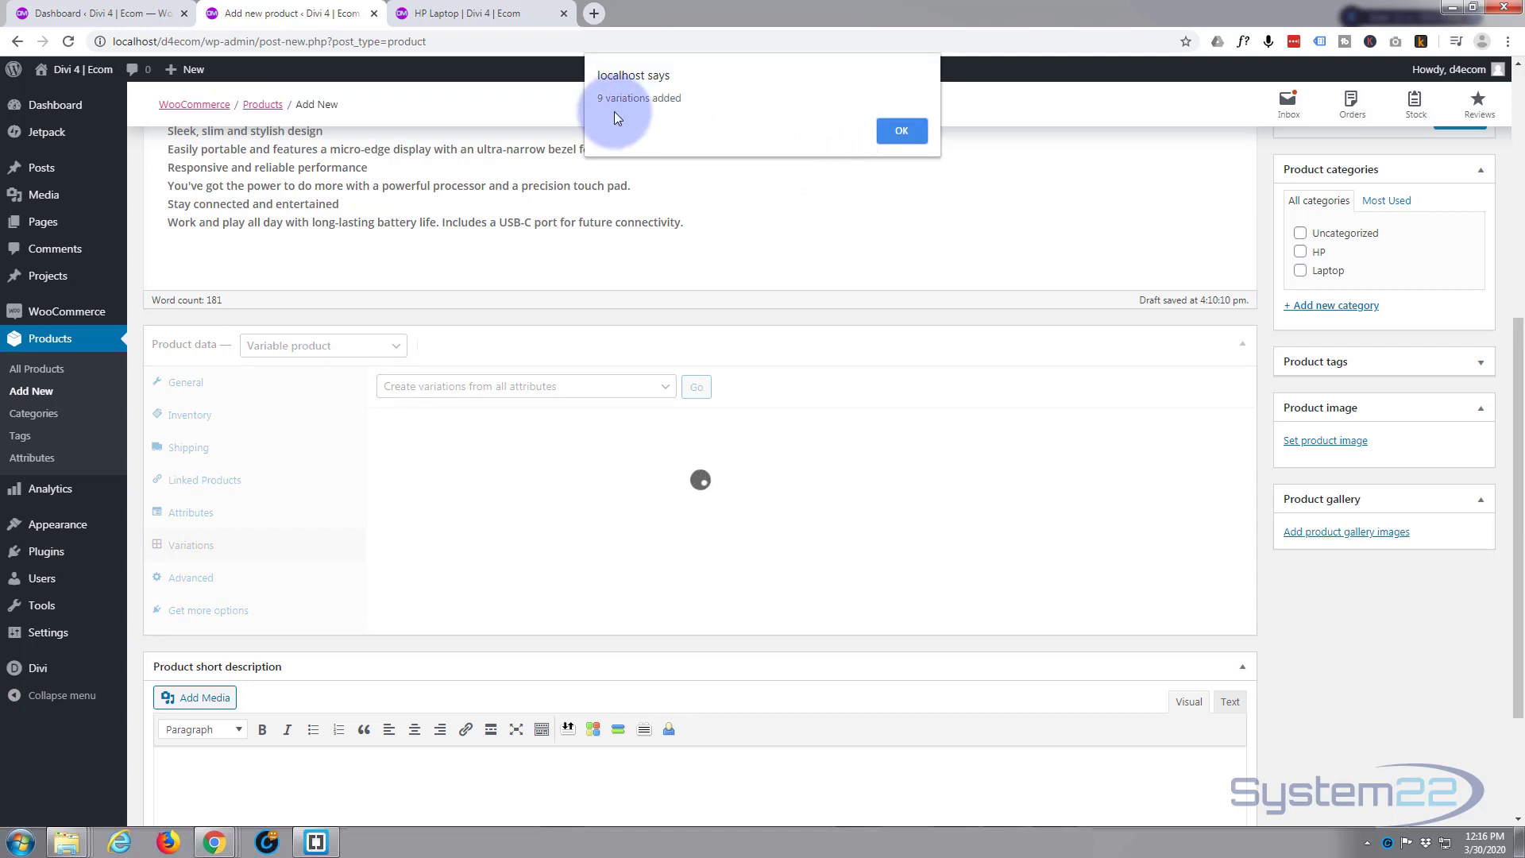
left_click(912, 130)
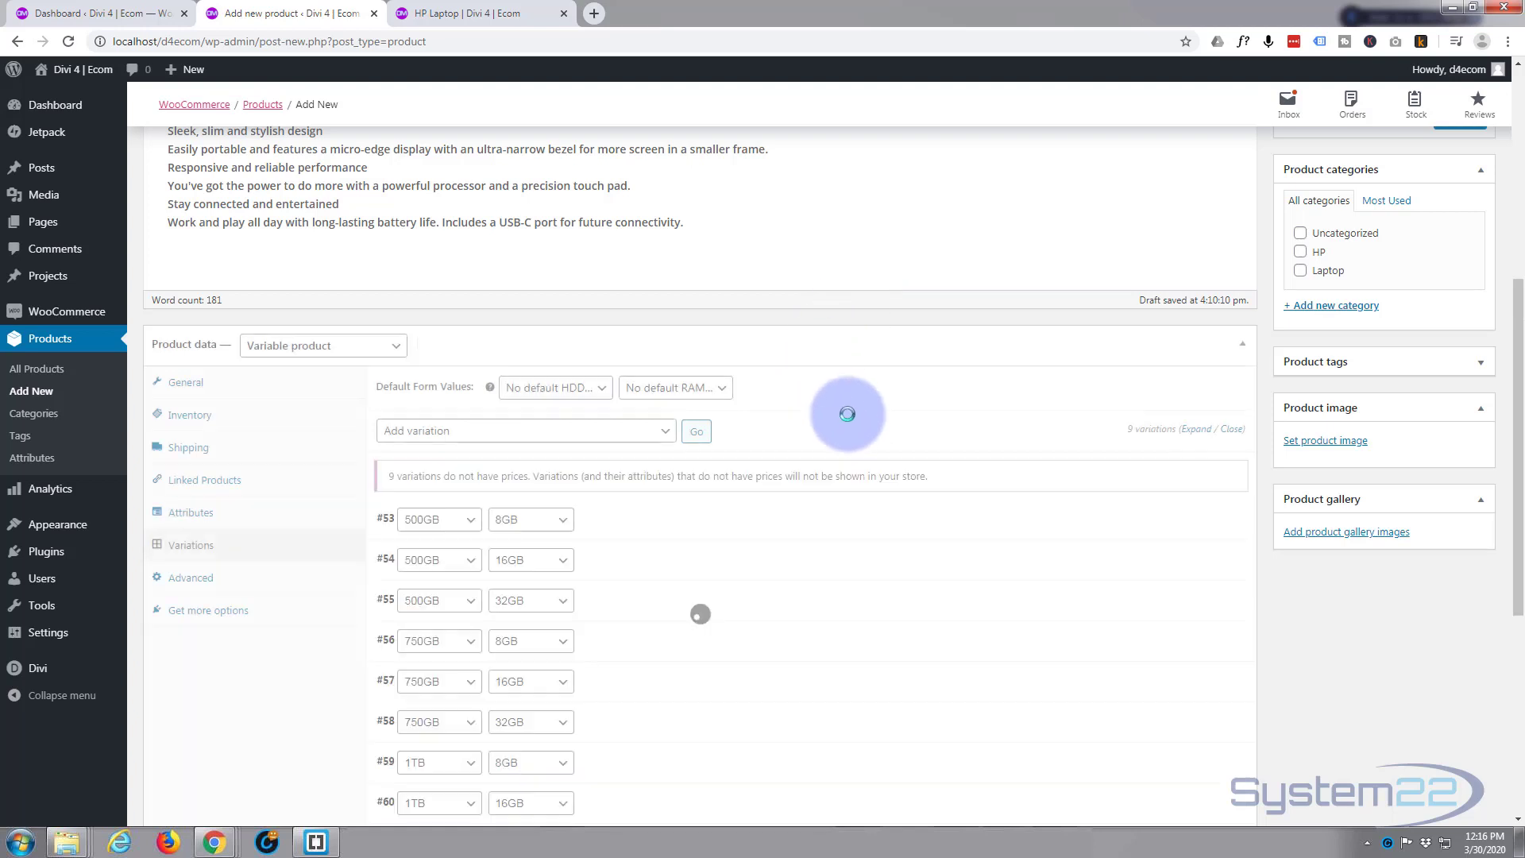
- Give variation #53 a regular price of 799 and variation #54 a price of 899.00
scroll(775, 412, "down", 1)
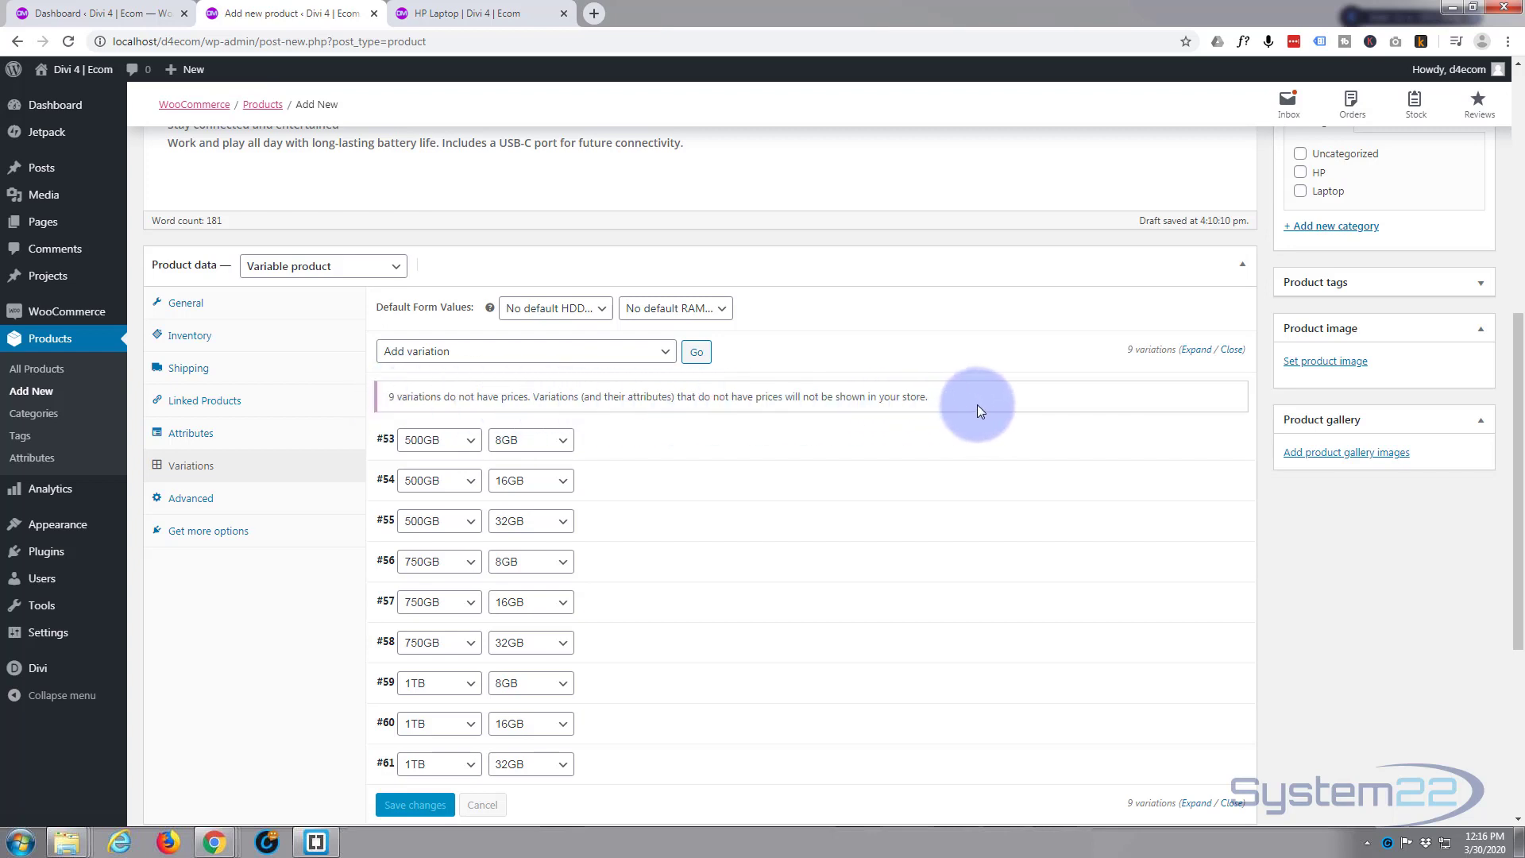
mouse_move(1123, 432)
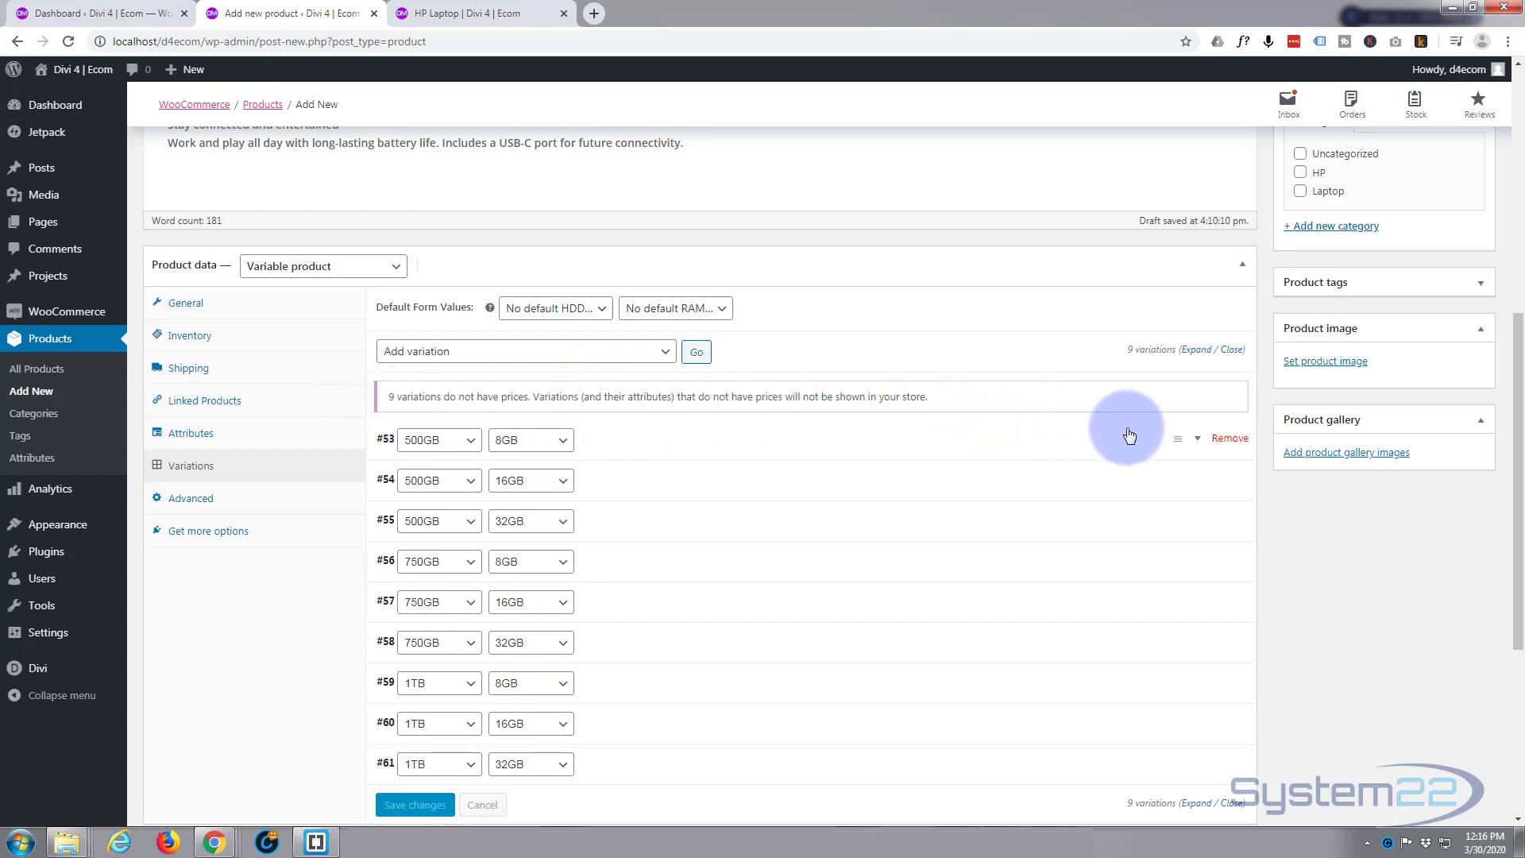
left_click(1199, 442)
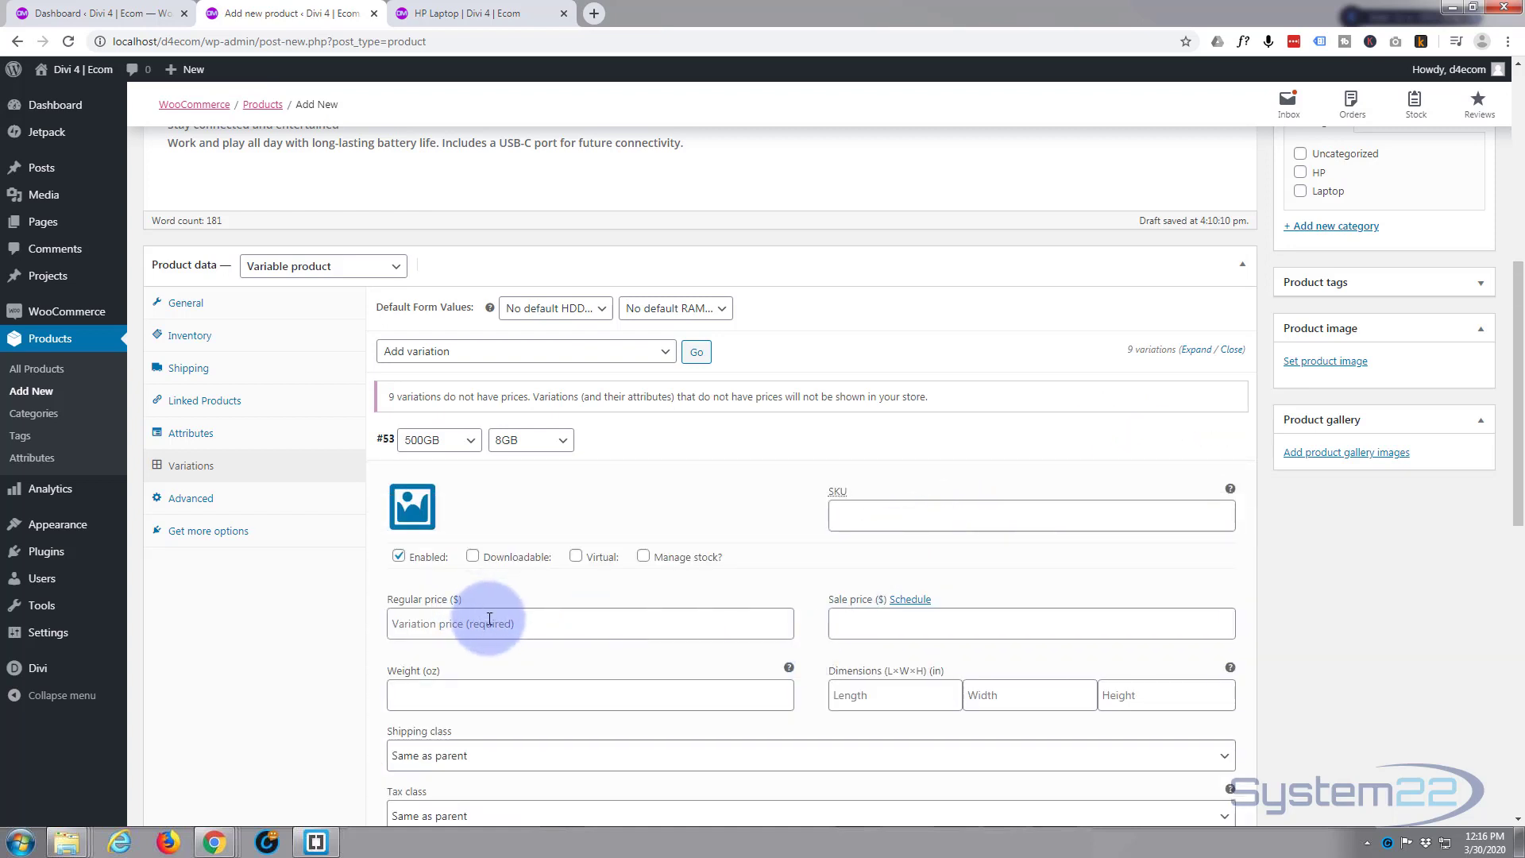
left_click(409, 624)
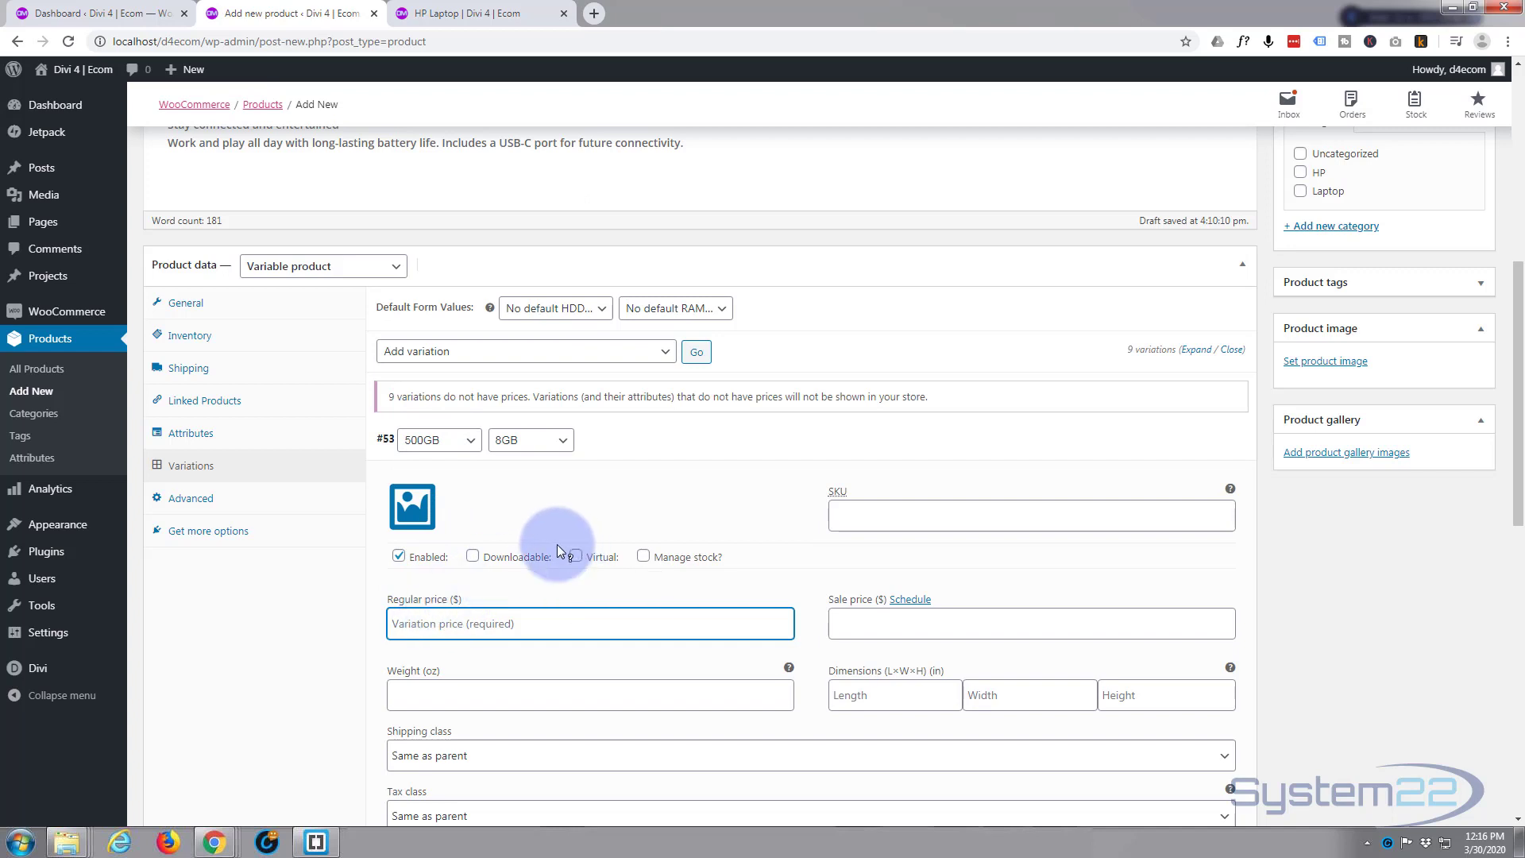
type("799")
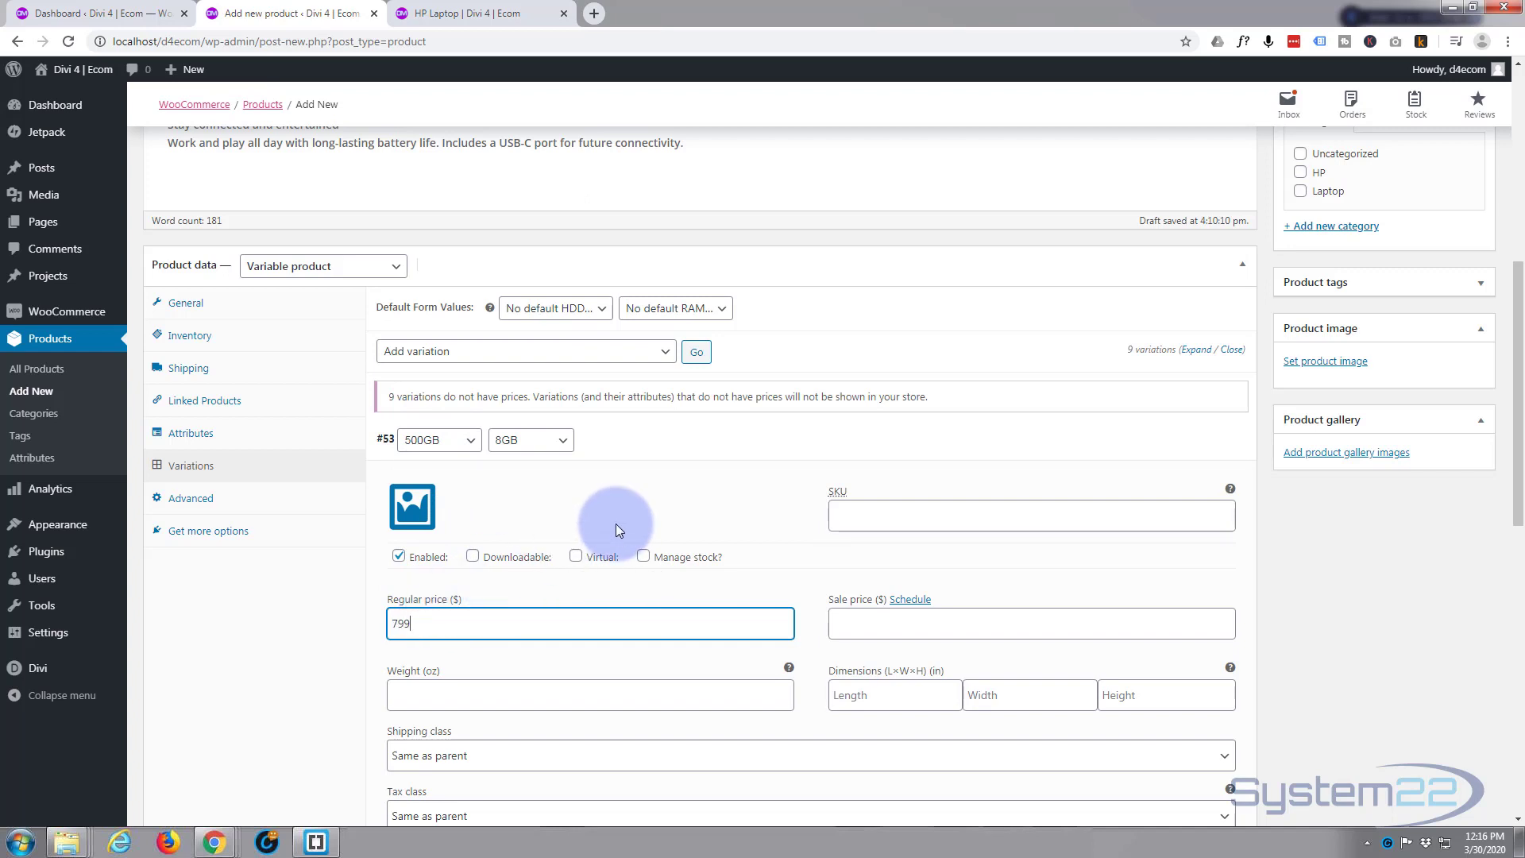
scroll(623, 522, "down", 2)
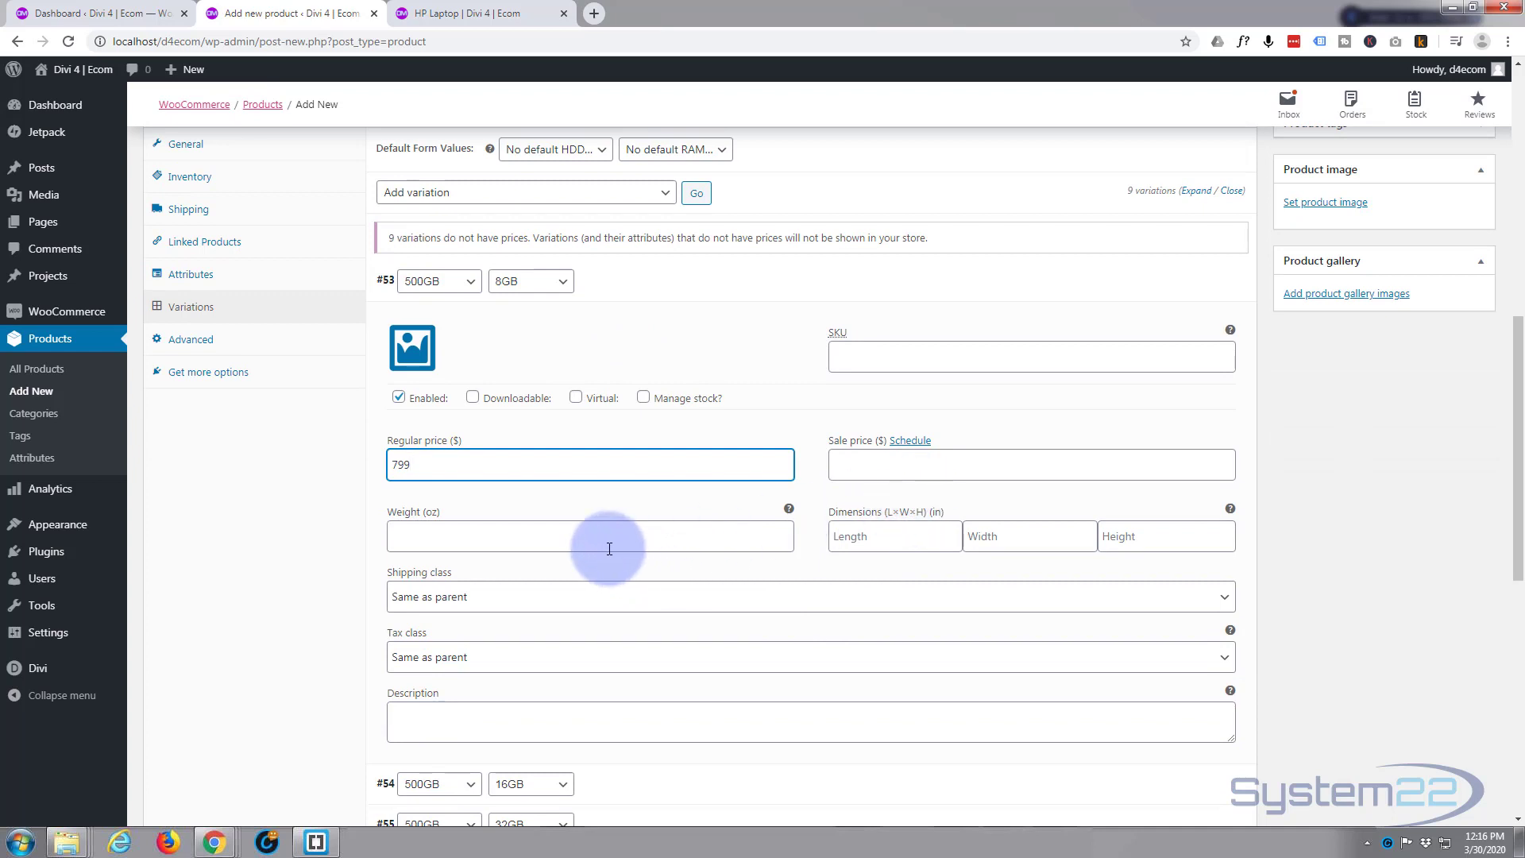
scroll(608, 547, "down", 1)
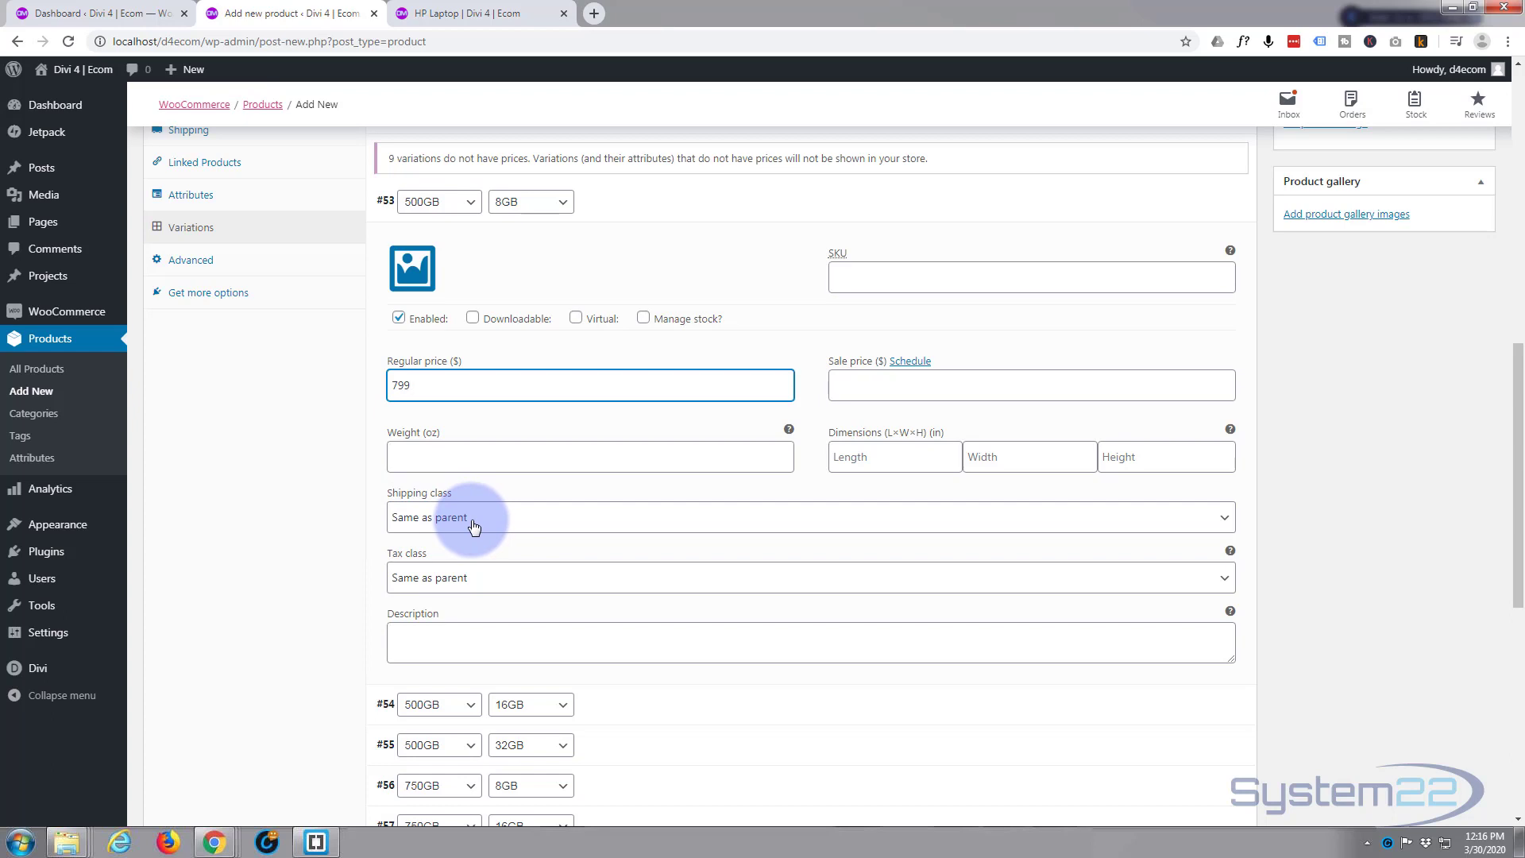
scroll(474, 525, "down", 3)
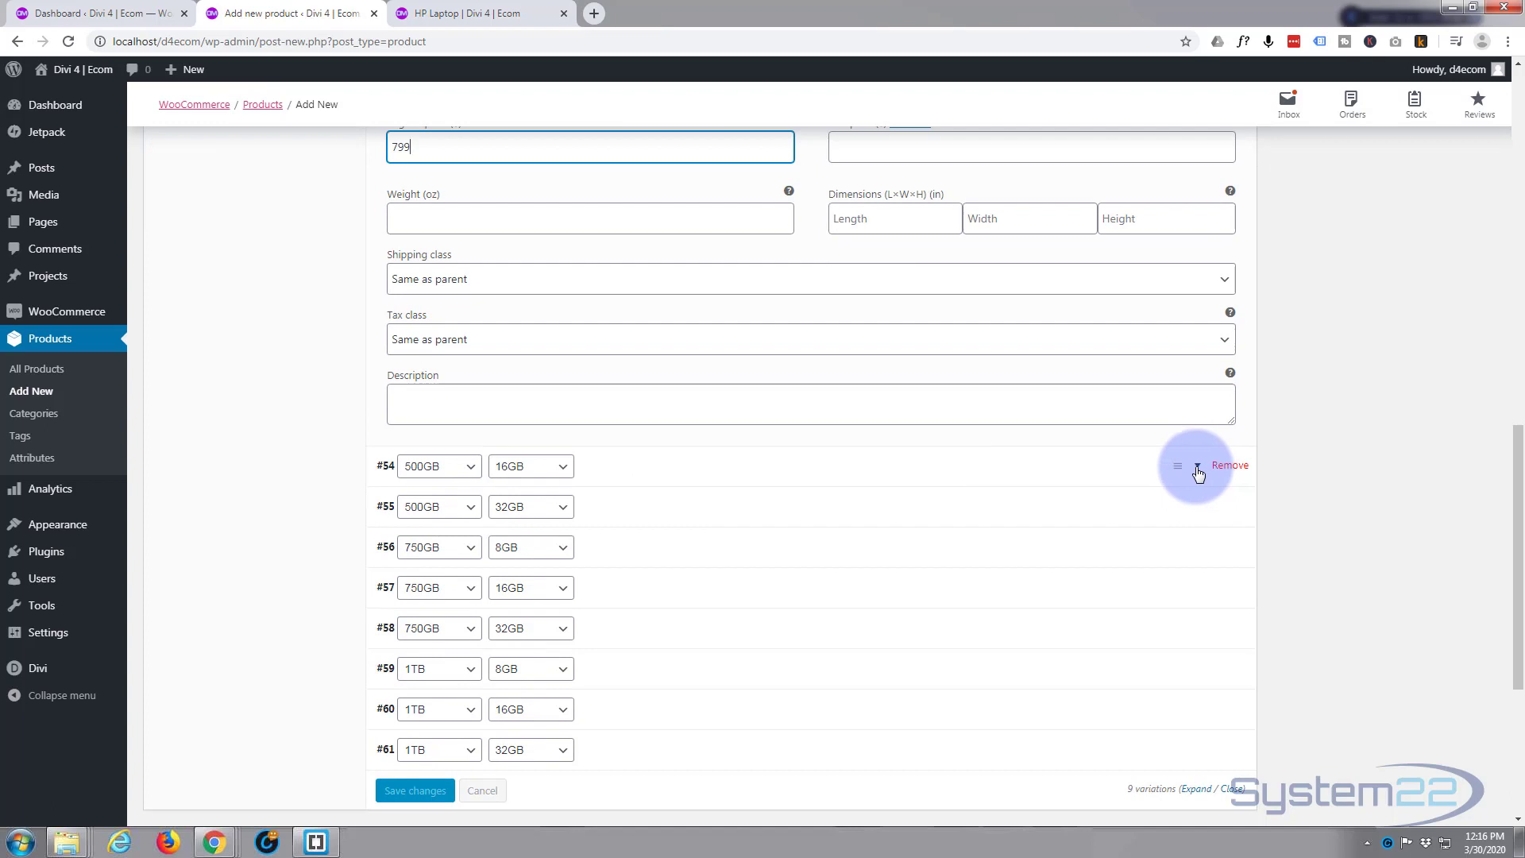
left_click(1198, 470)
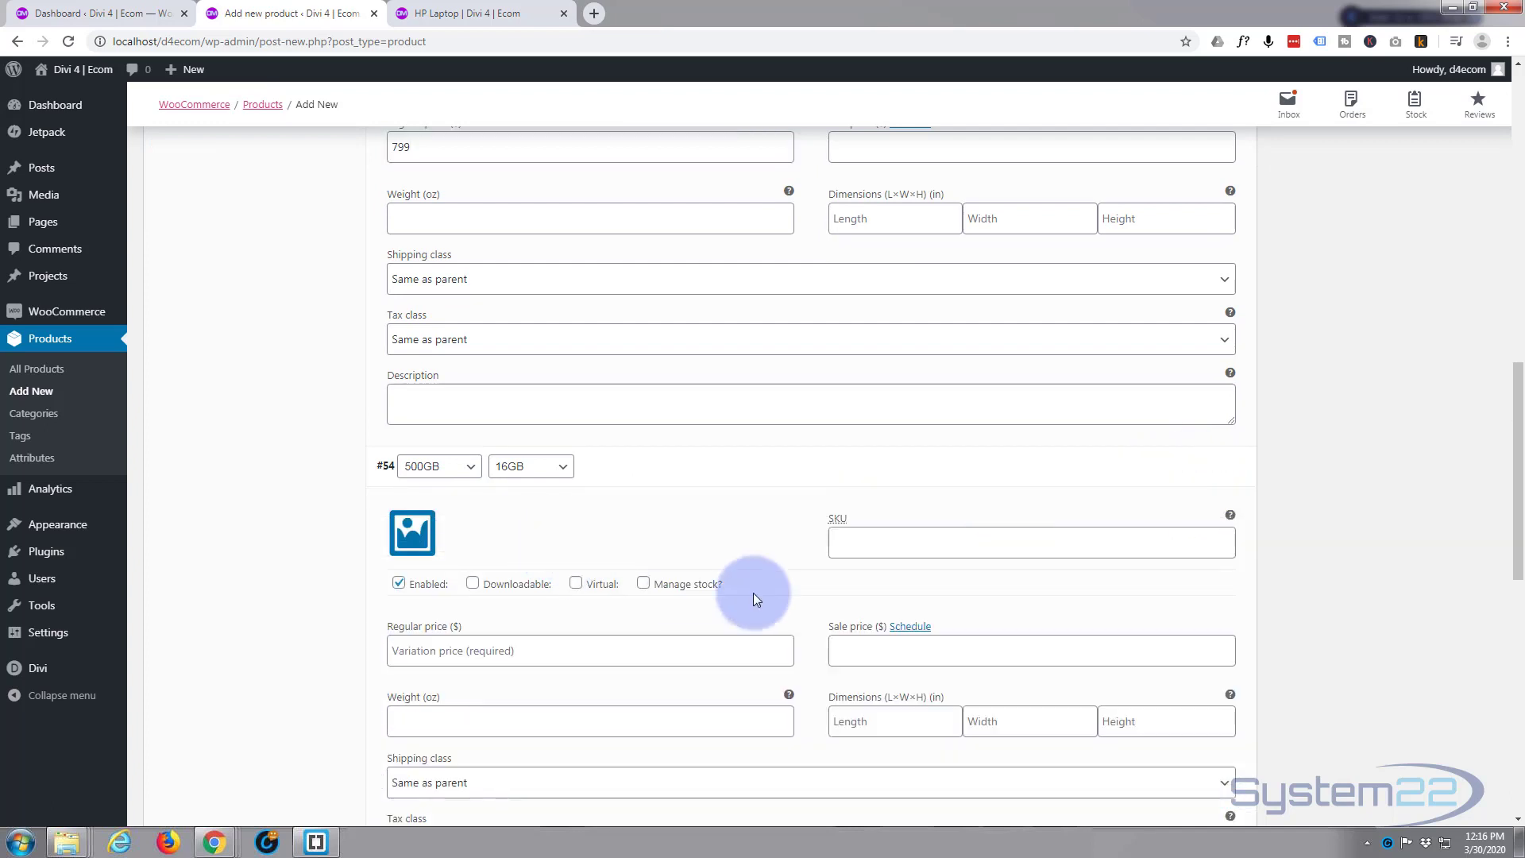
left_click(412, 650)
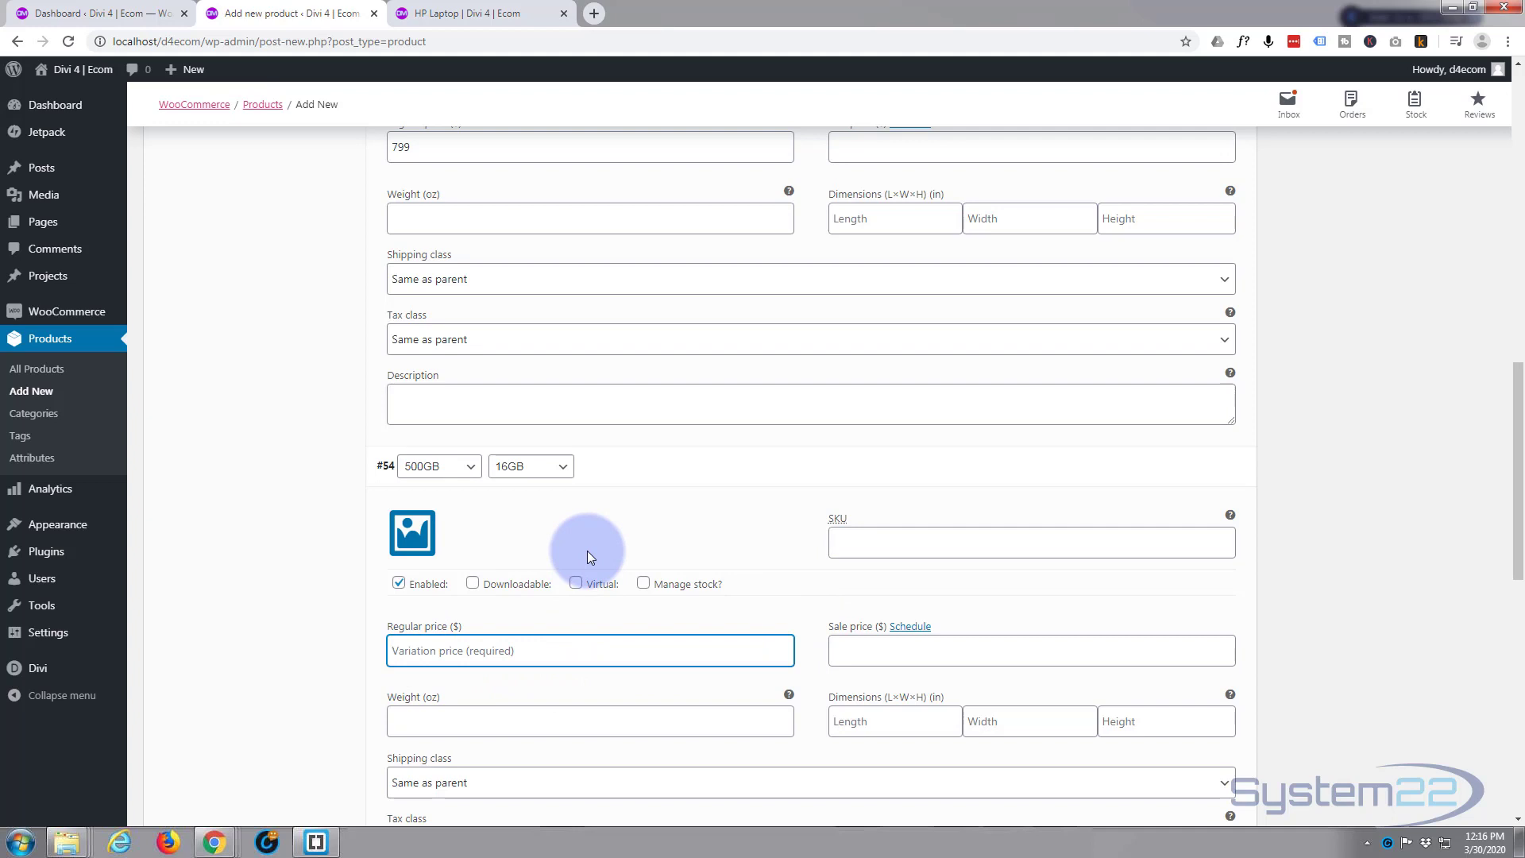
type("899.00")
- Set variation #55's regular price to 999.00 and save the variation changes
scroll(637, 580, "down", 5)
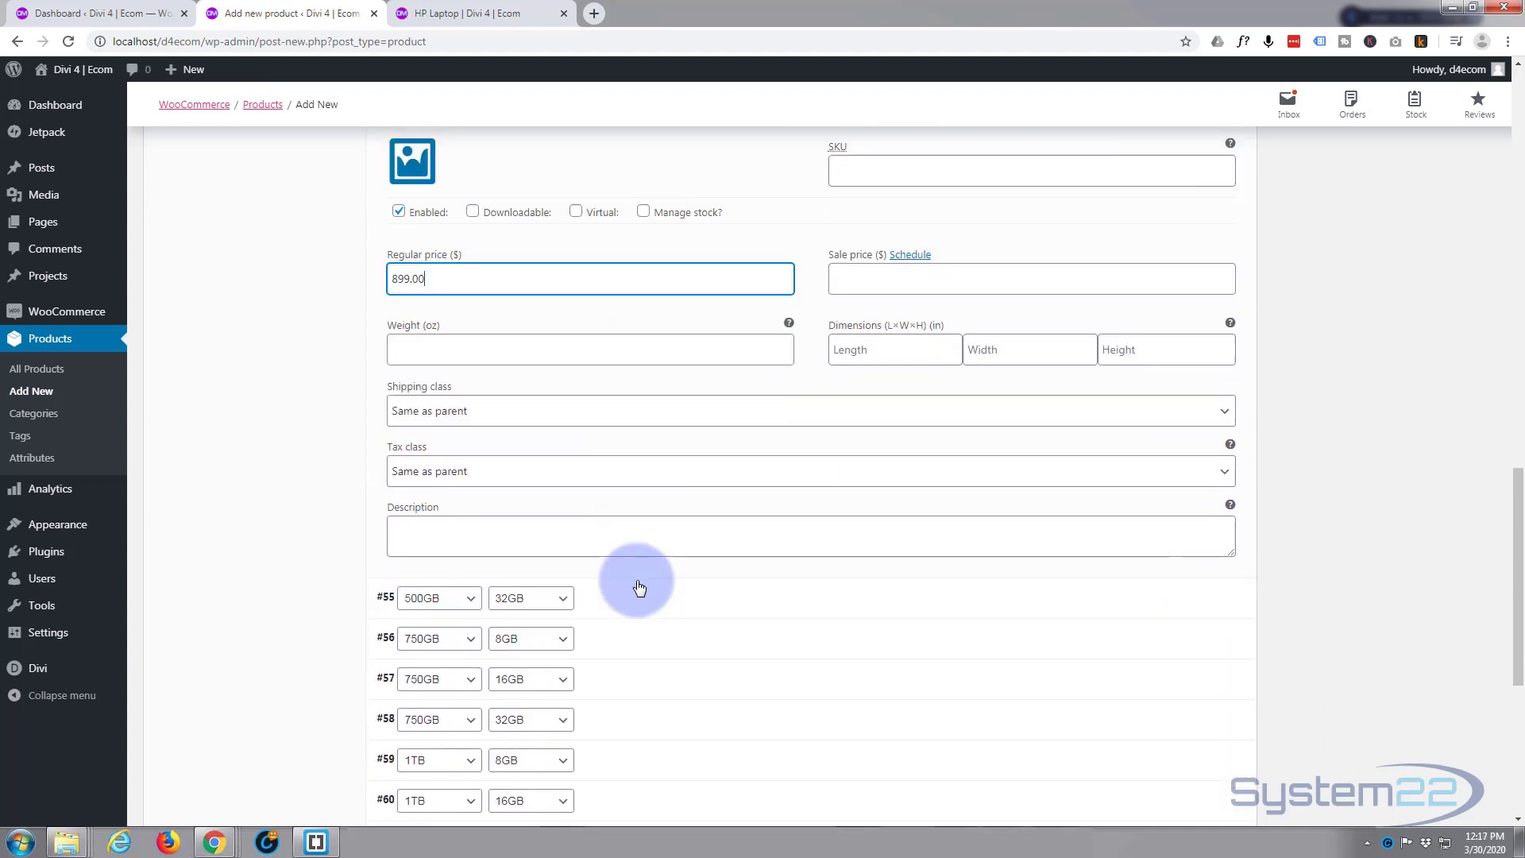
mouse_move(810, 572)
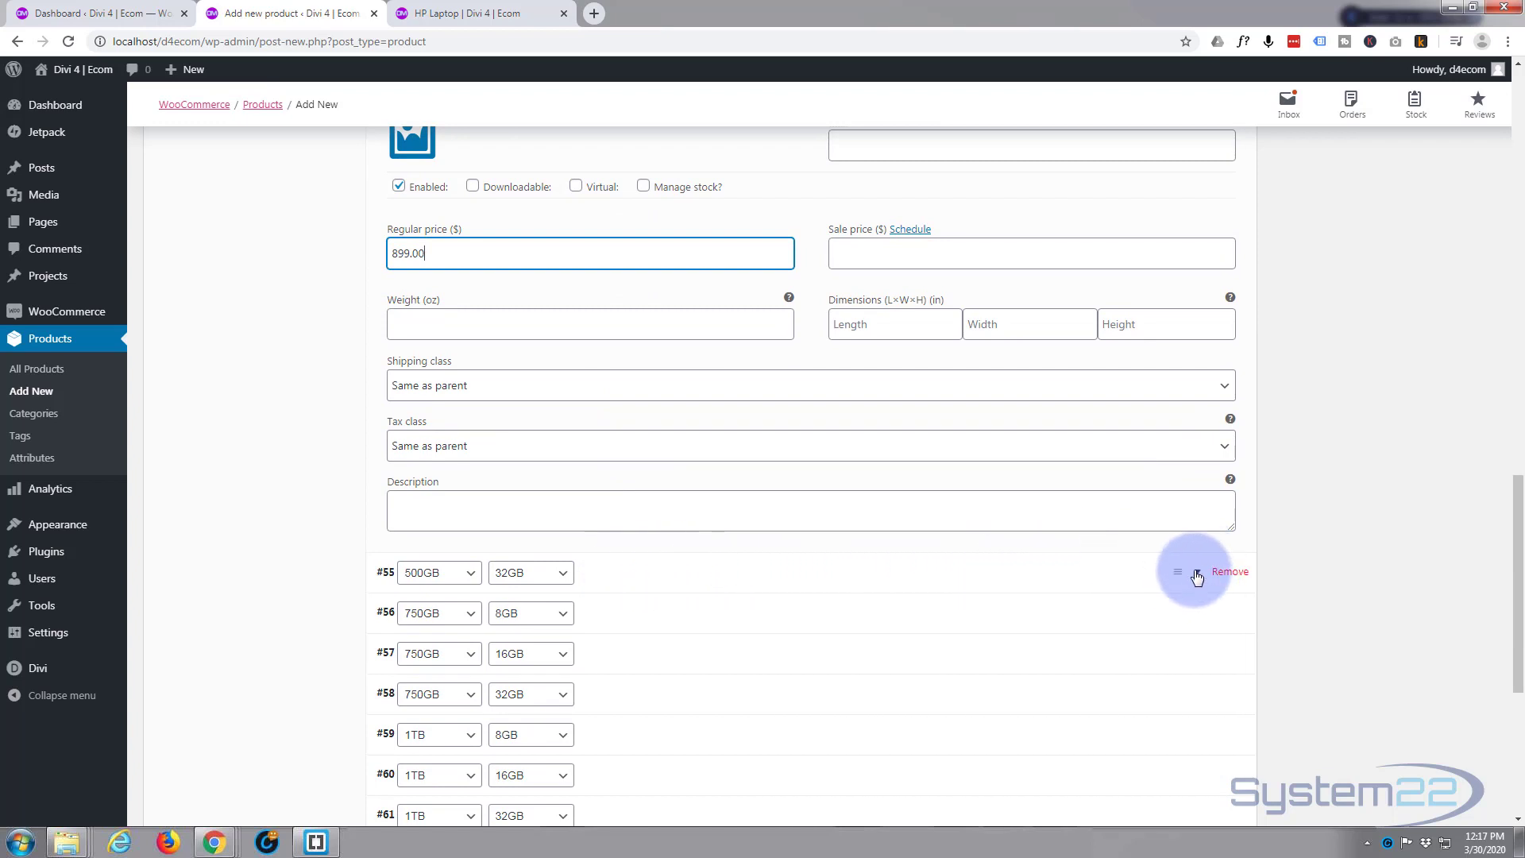
left_click(1197, 578)
scroll(636, 689, "down", 2)
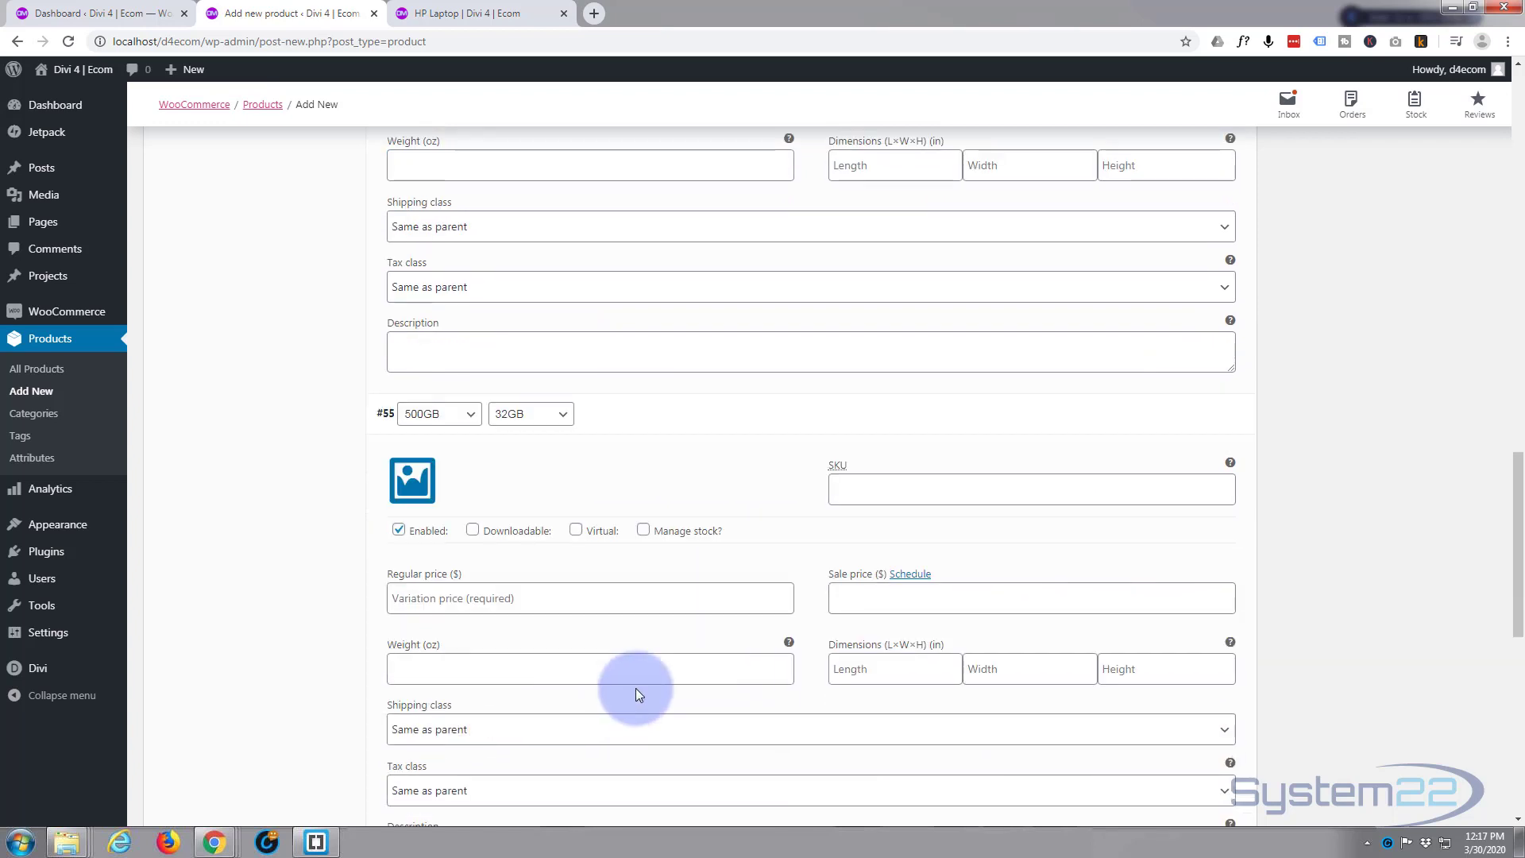
scroll(636, 688, "down", 1)
left_click(442, 518)
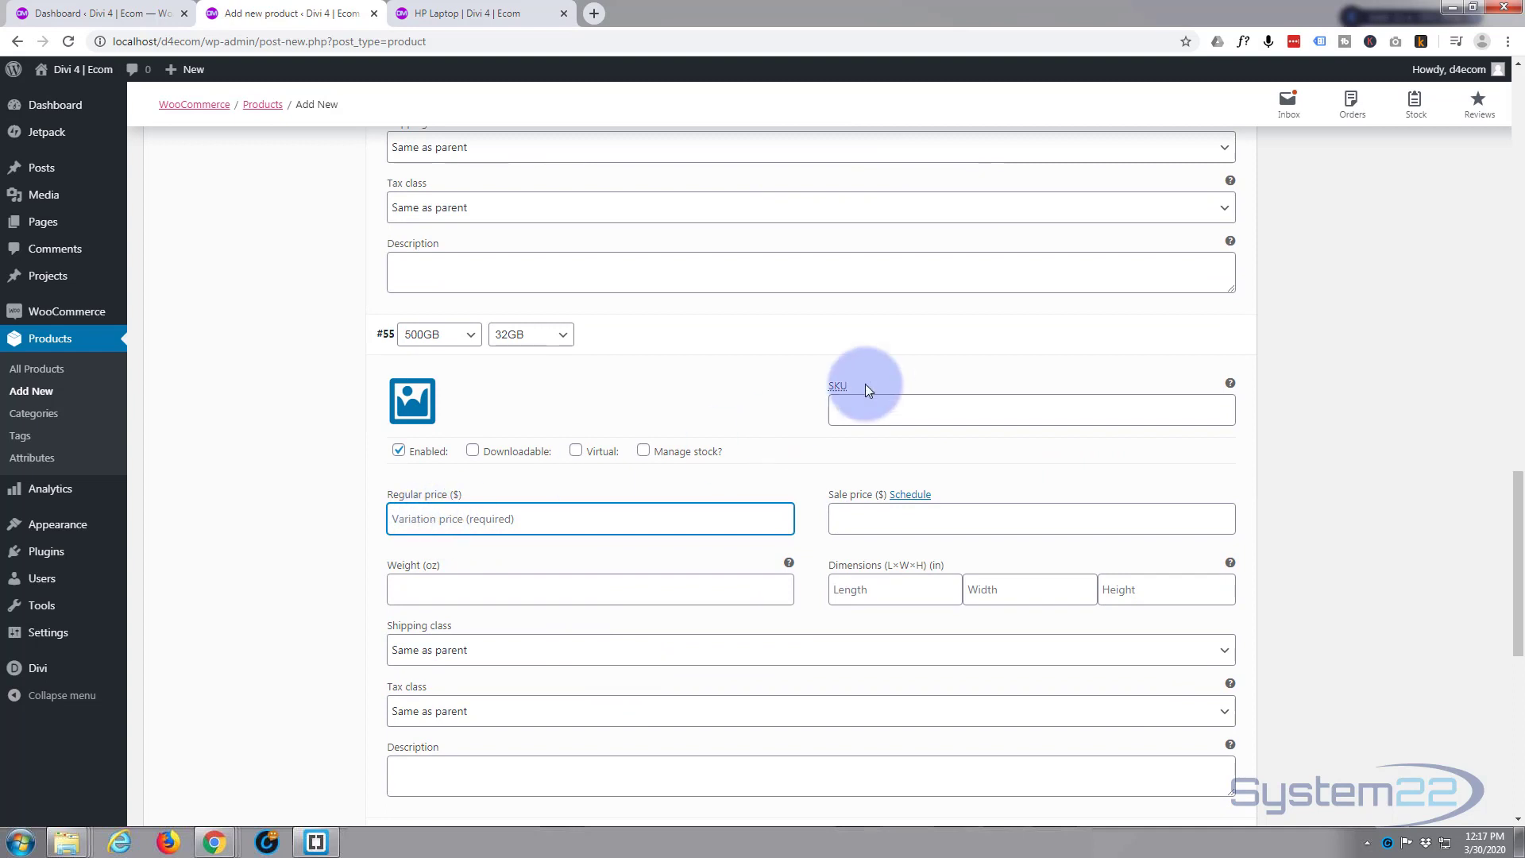
type("999.00")
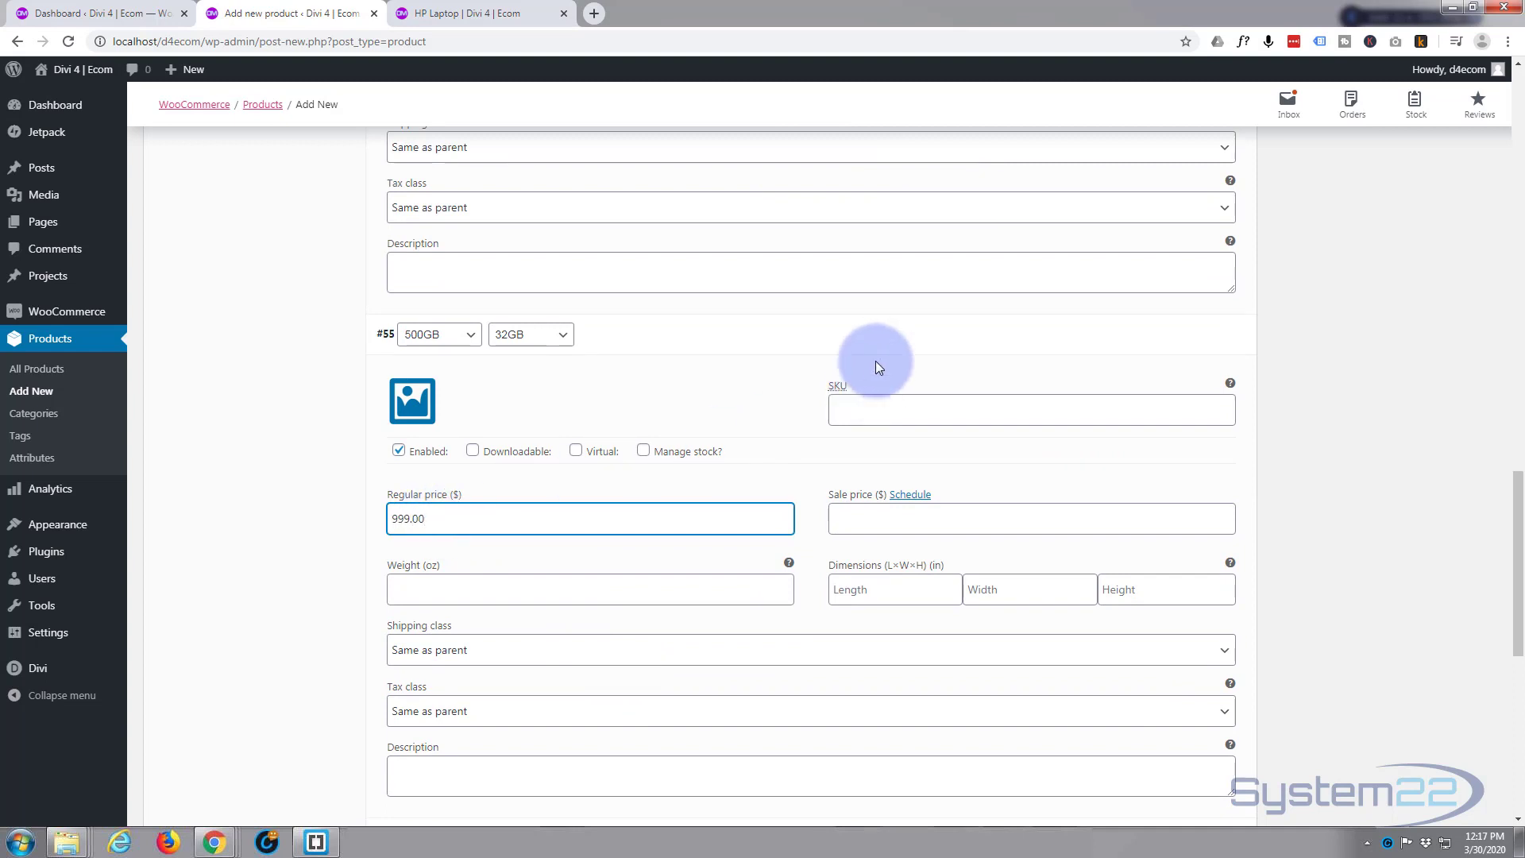
scroll(737, 457, "down", 3)
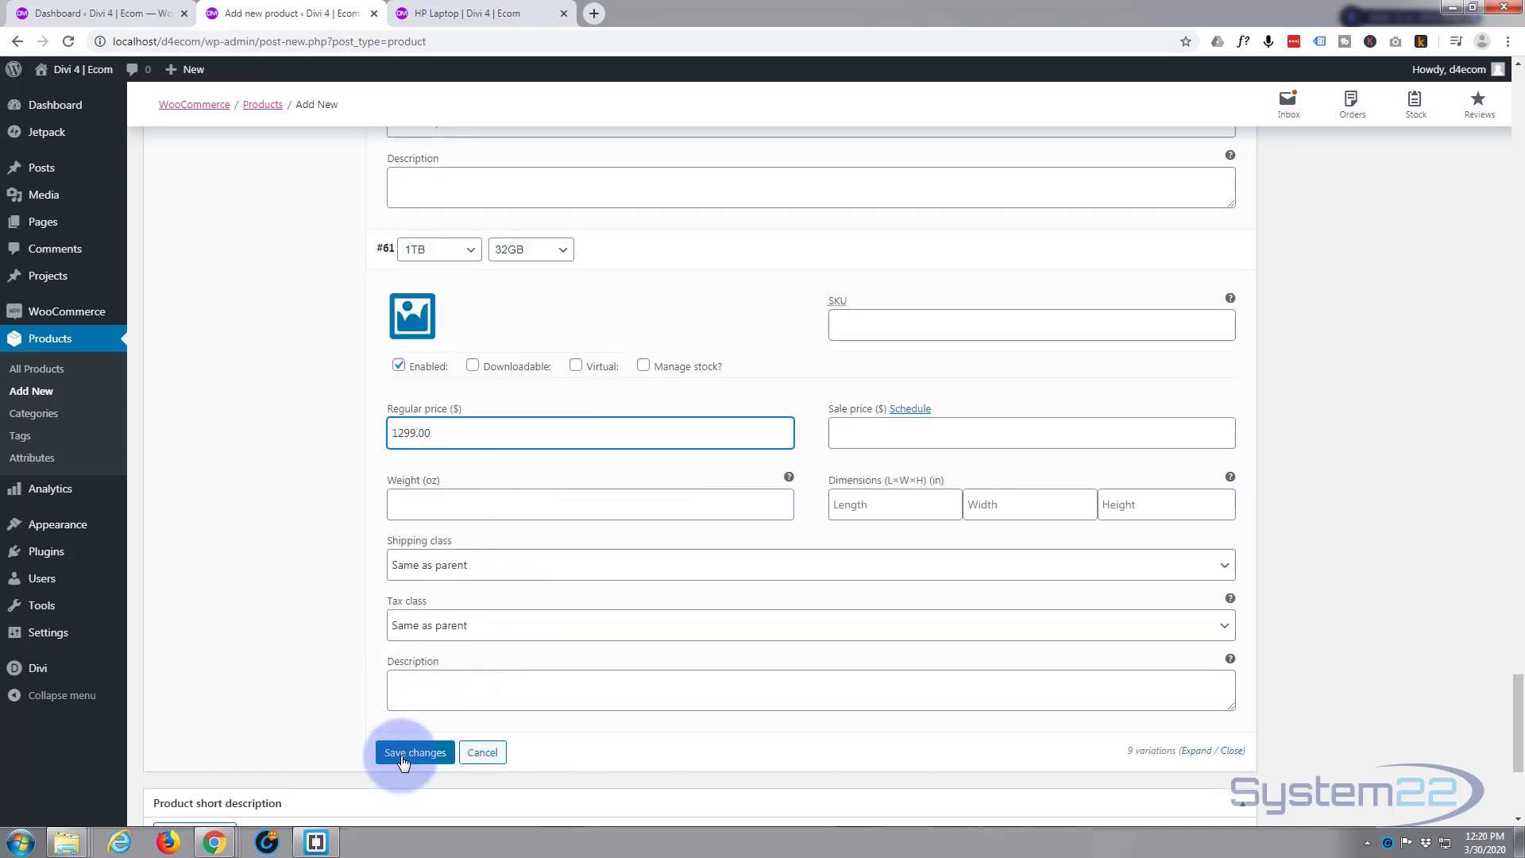
left_click(403, 760)
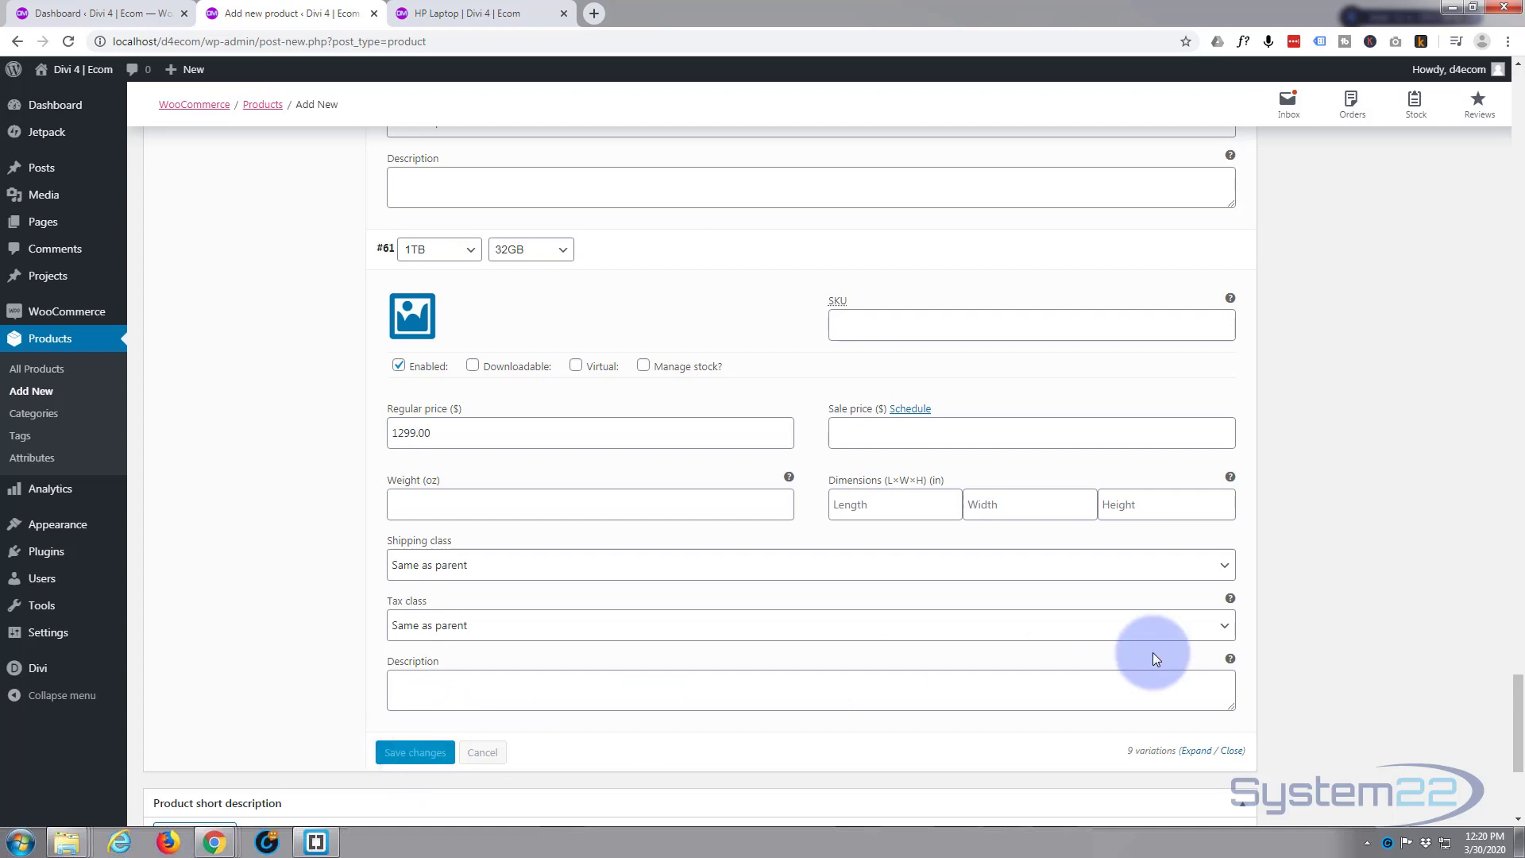
- Make 500GB HDD and 8GB RAM the default form values, then open the product image picker
scroll(1404, 649, "up", 5)
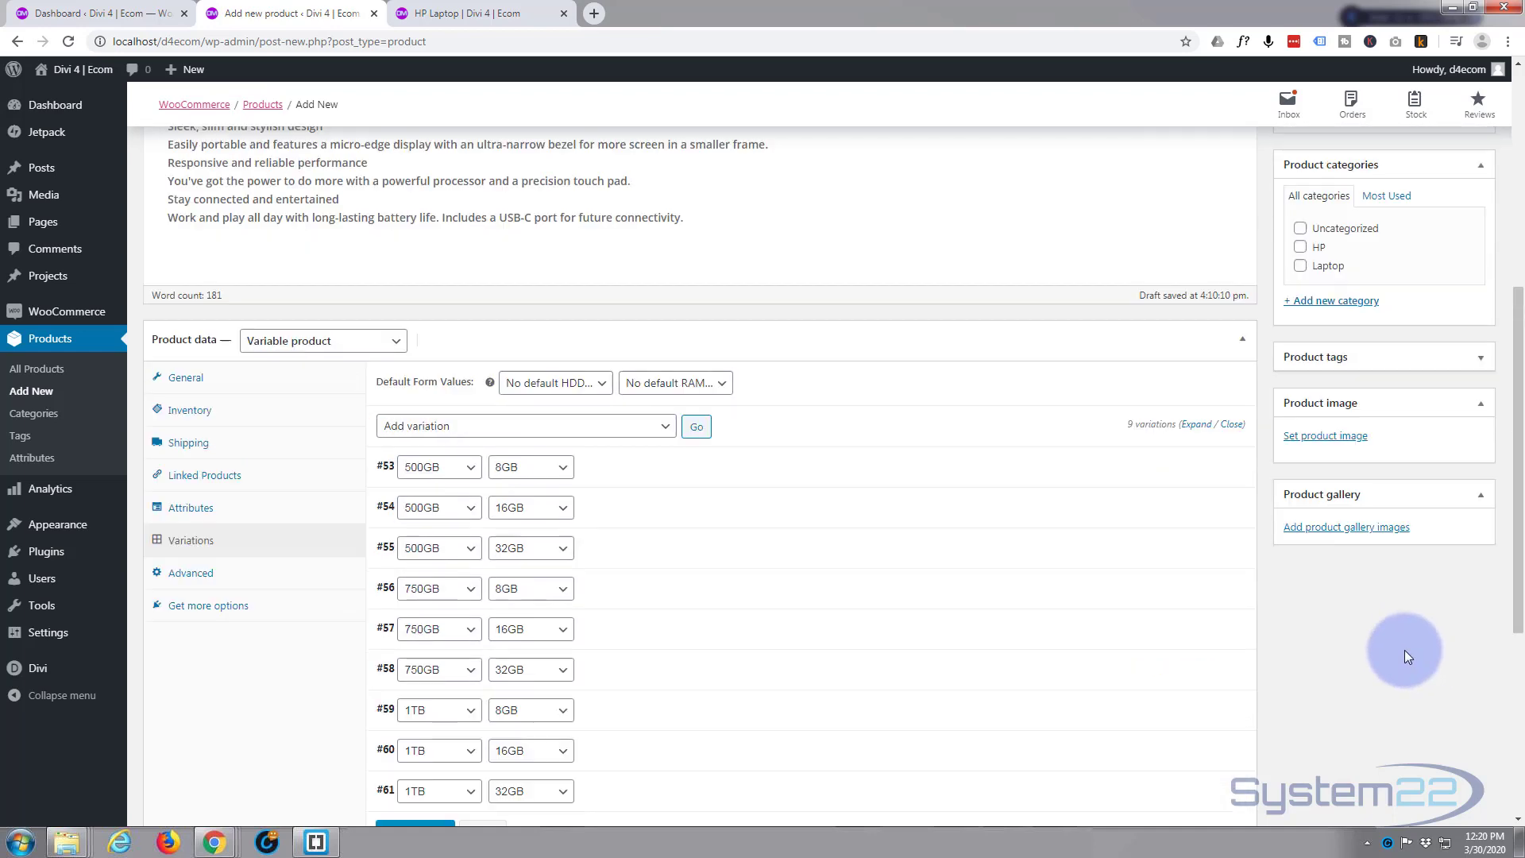
left_click(602, 386)
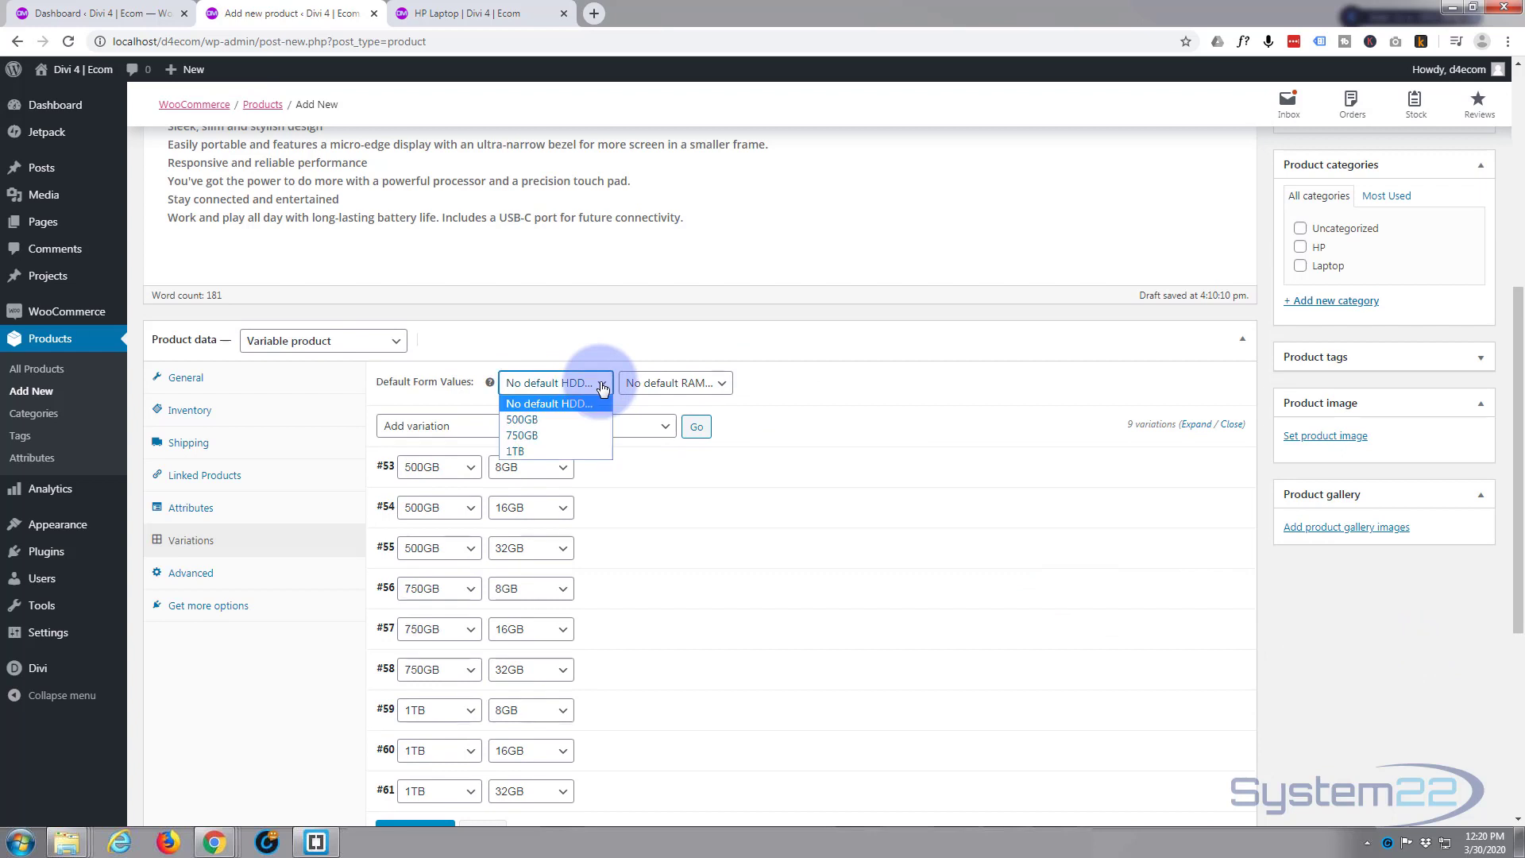
left_click(569, 422)
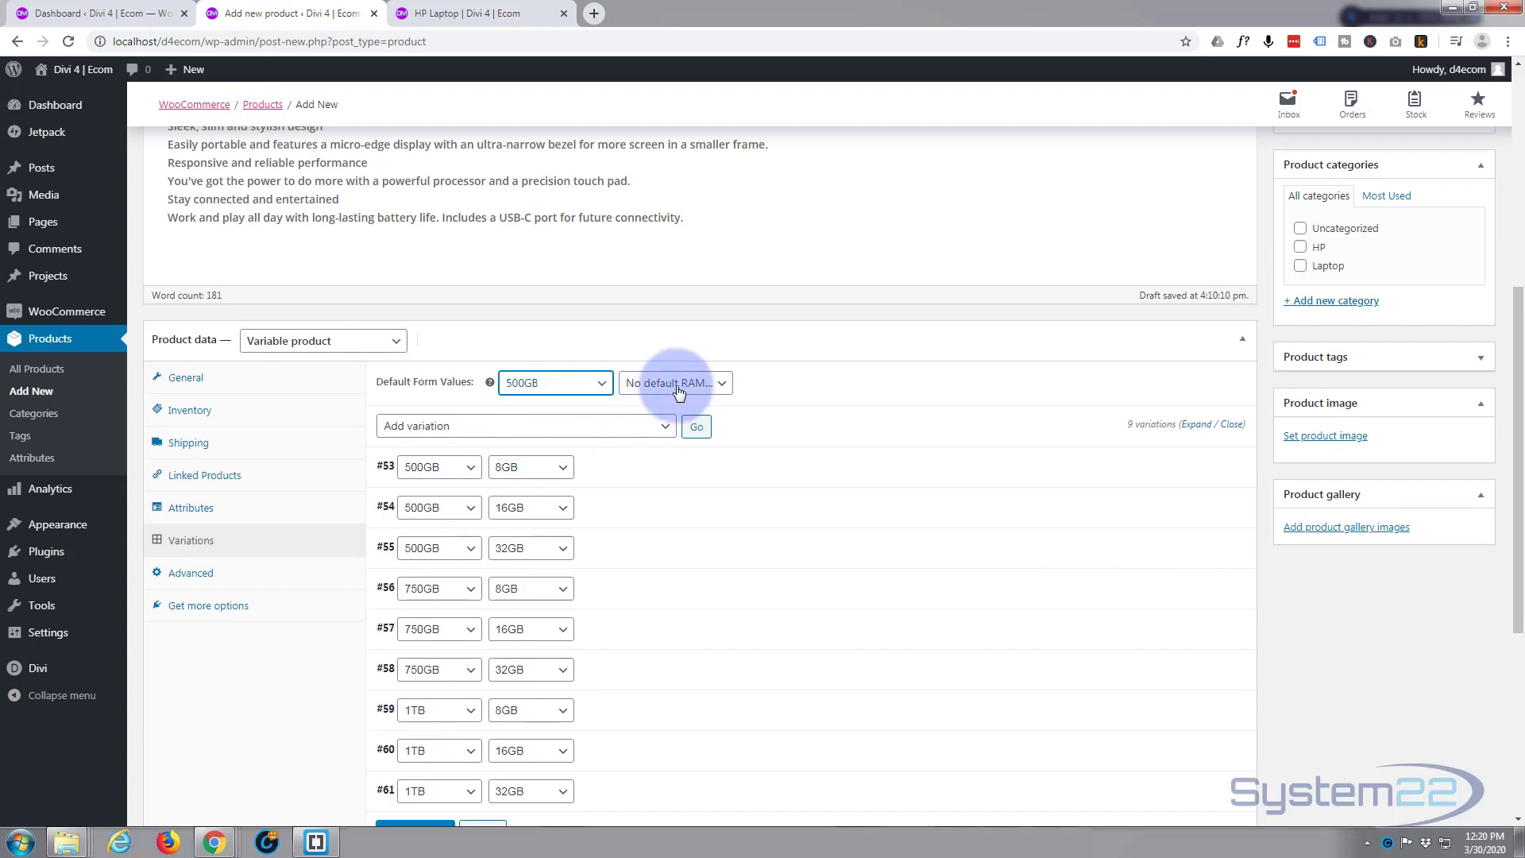
left_click(676, 383)
left_click(672, 418)
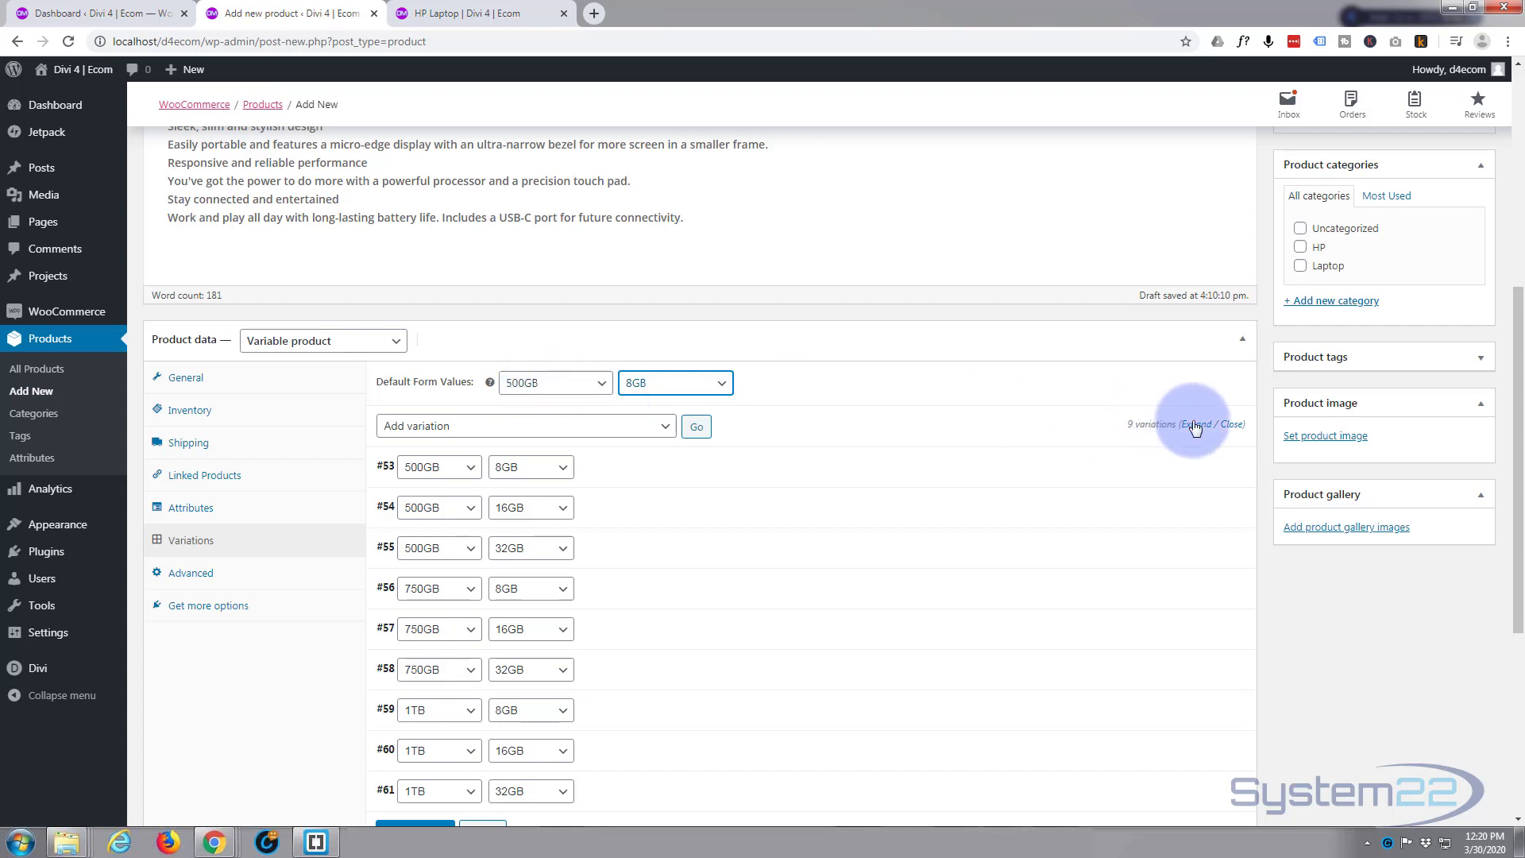
left_click(1323, 437)
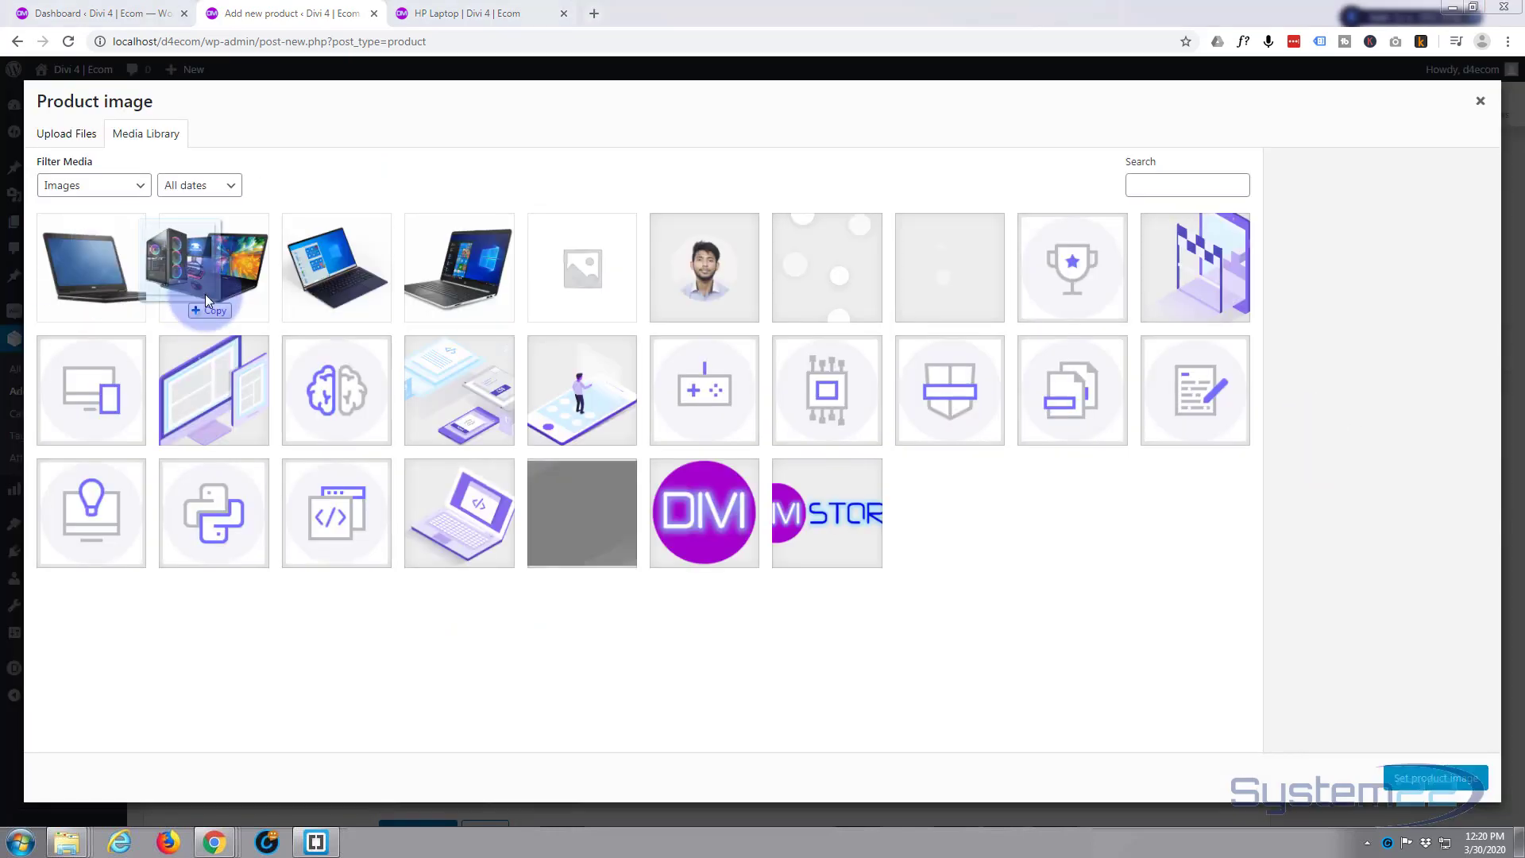
- Upload 01.Element-MR-Main-400.png and set it as the Gaming Desktop's main product image
left_click_drag(209, 294, 207, 302)
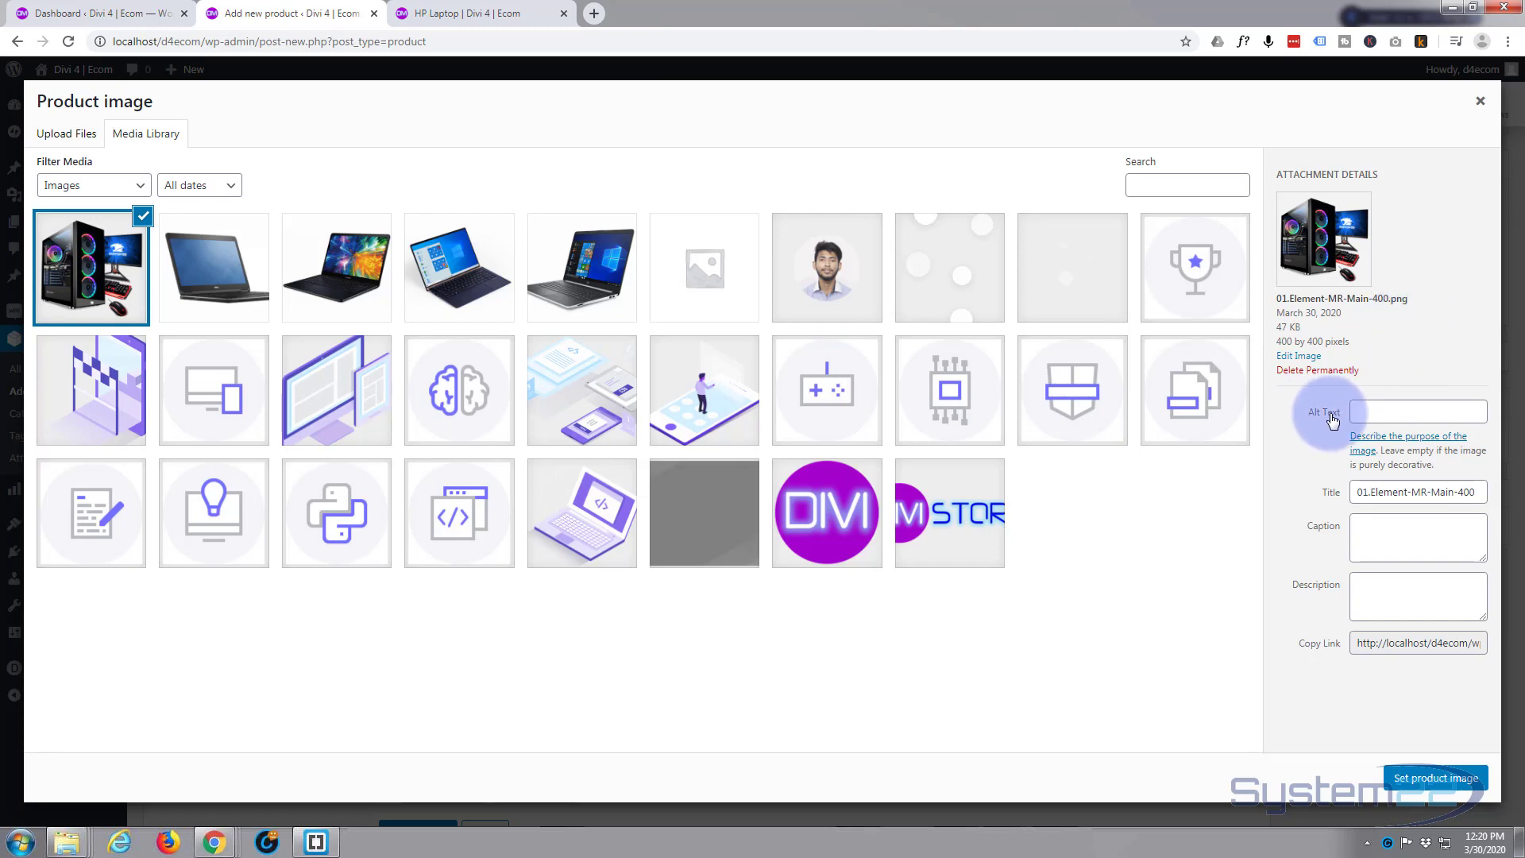
left_click(1352, 412)
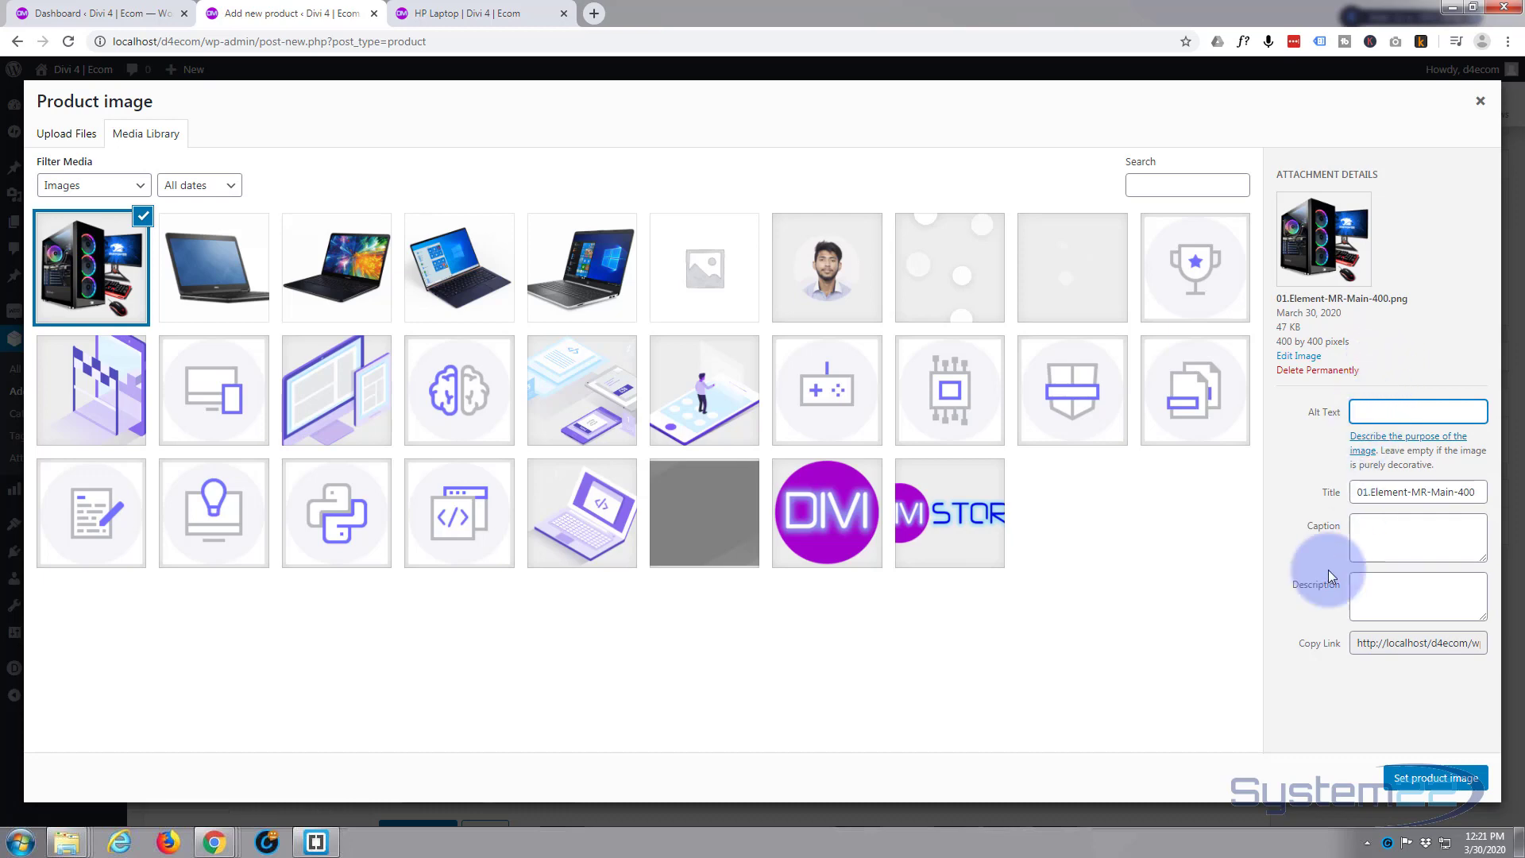
left_click(1426, 781)
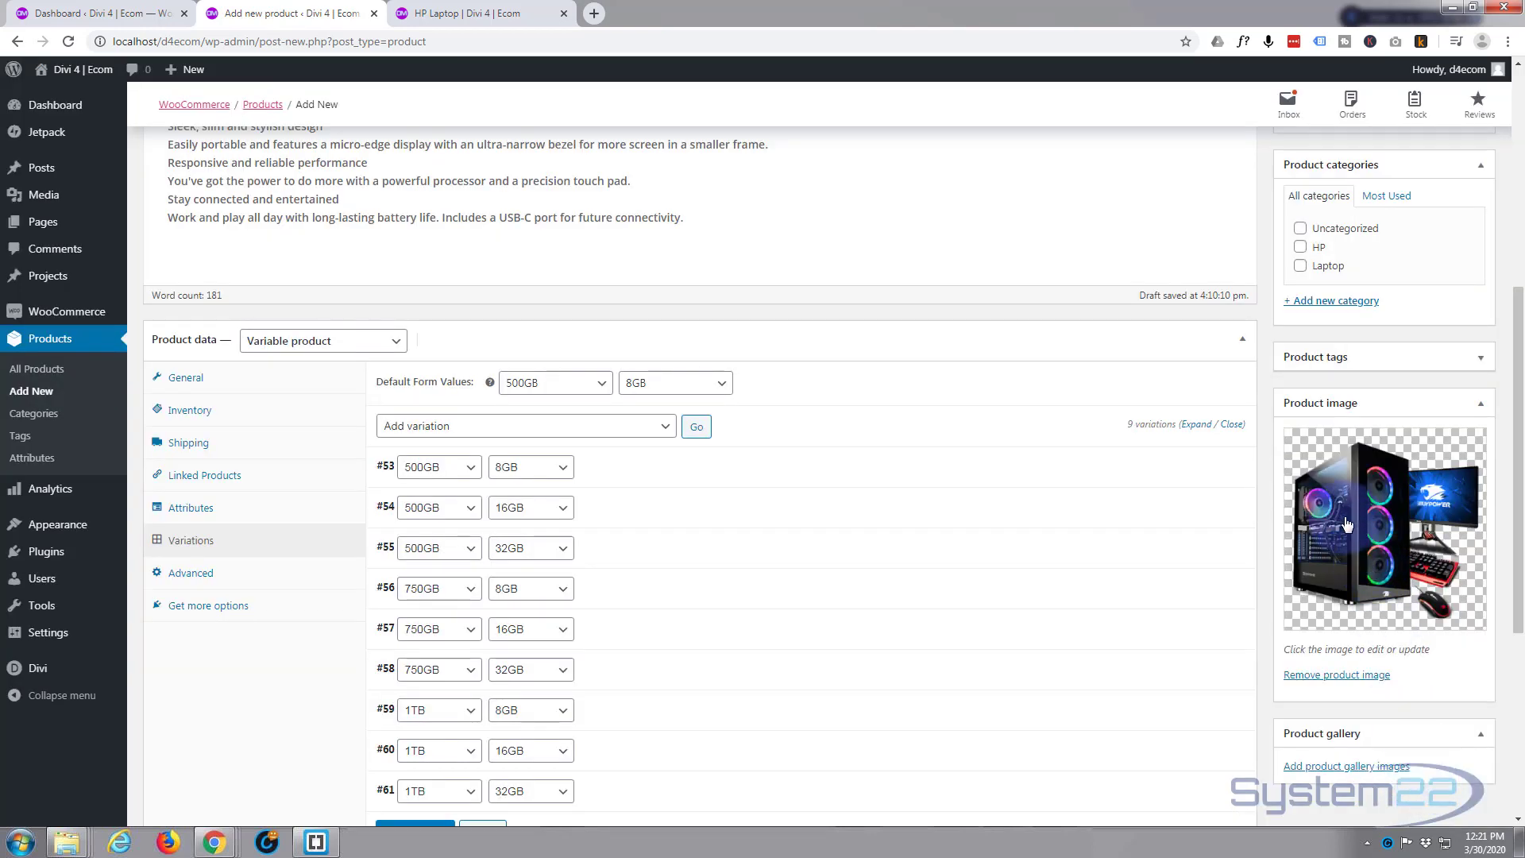
- Upload two red gaming PC pictures and add both to the product gallery
scroll(1342, 509, "down", 2)
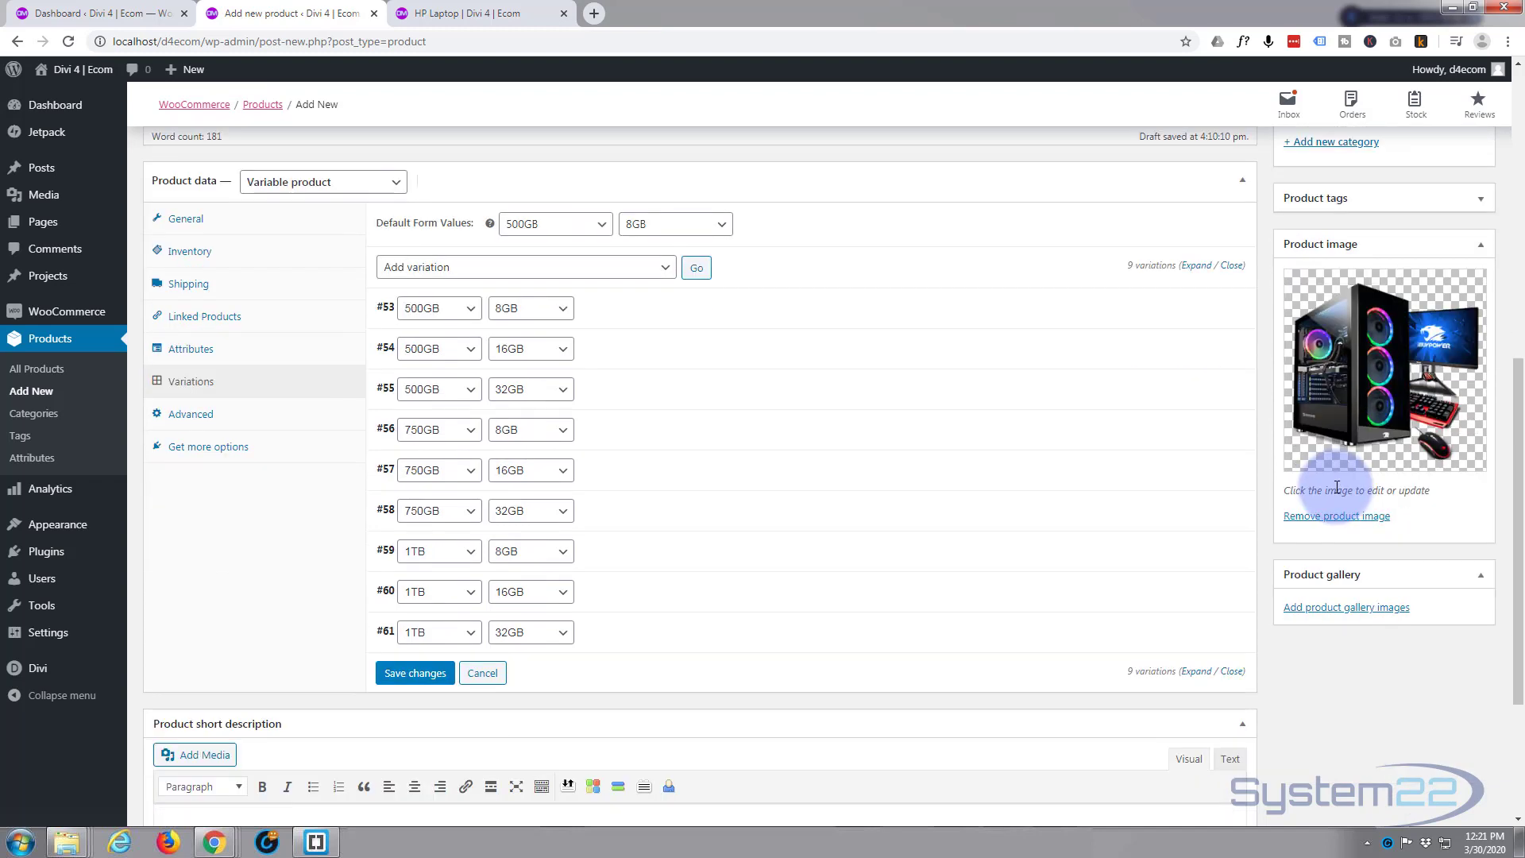
left_click(1321, 608)
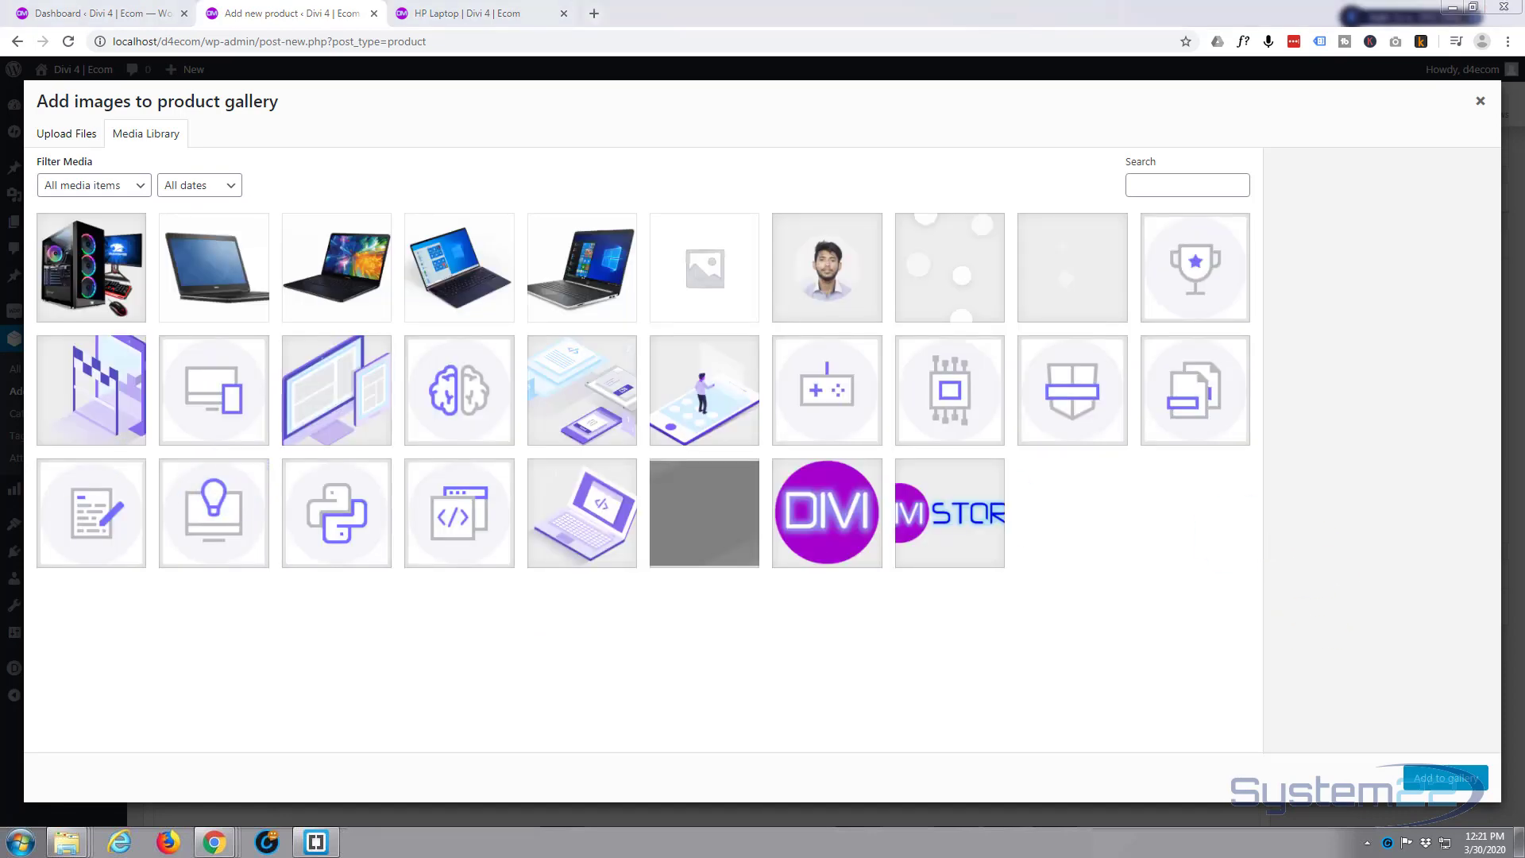
left_click_drag(4, 302, 110, 297)
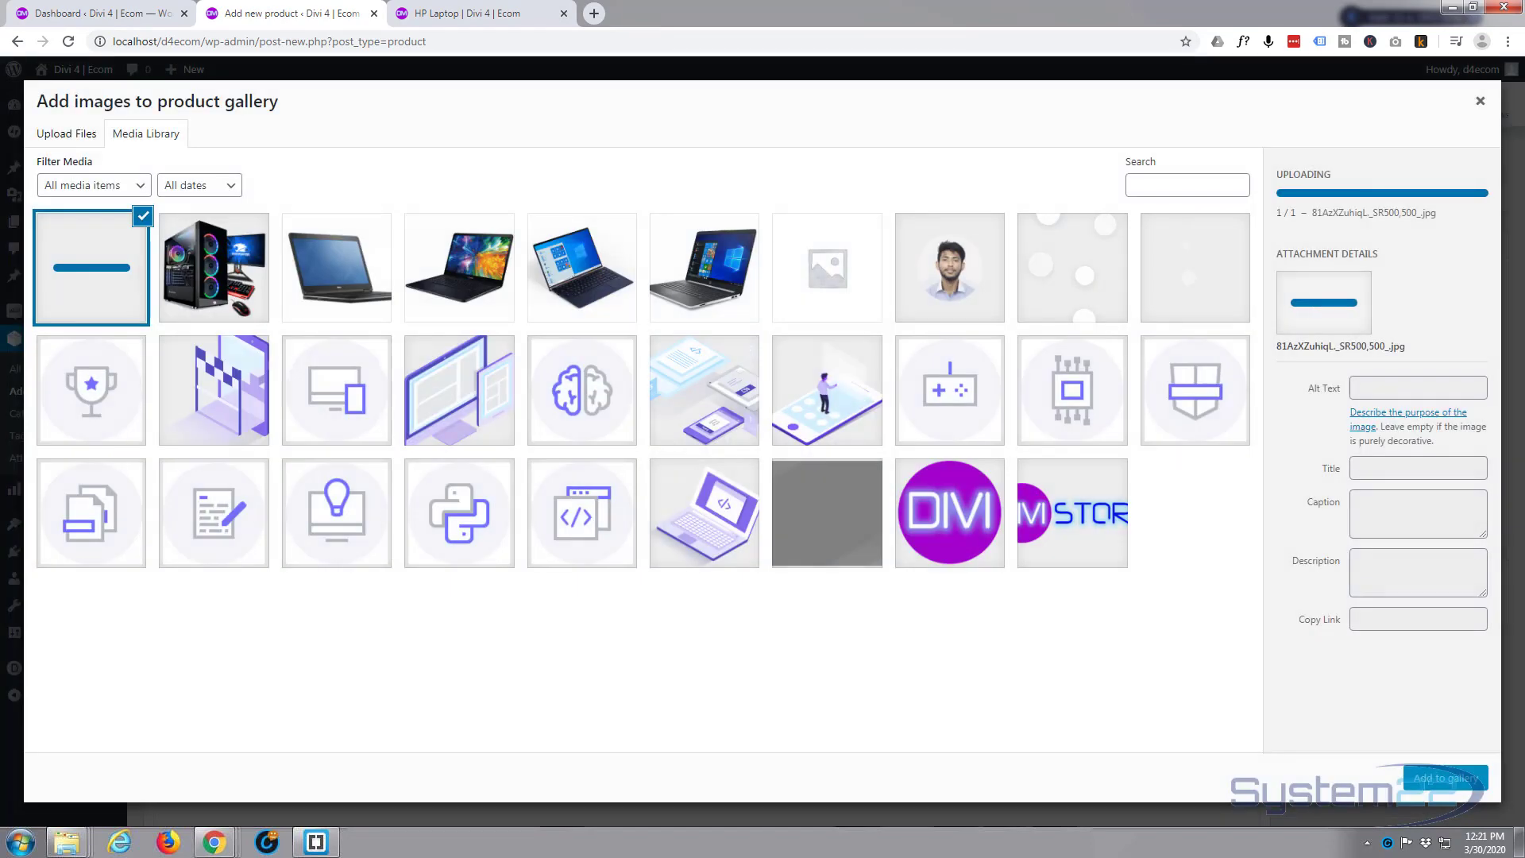
left_click_drag(4, 294, 270, 301)
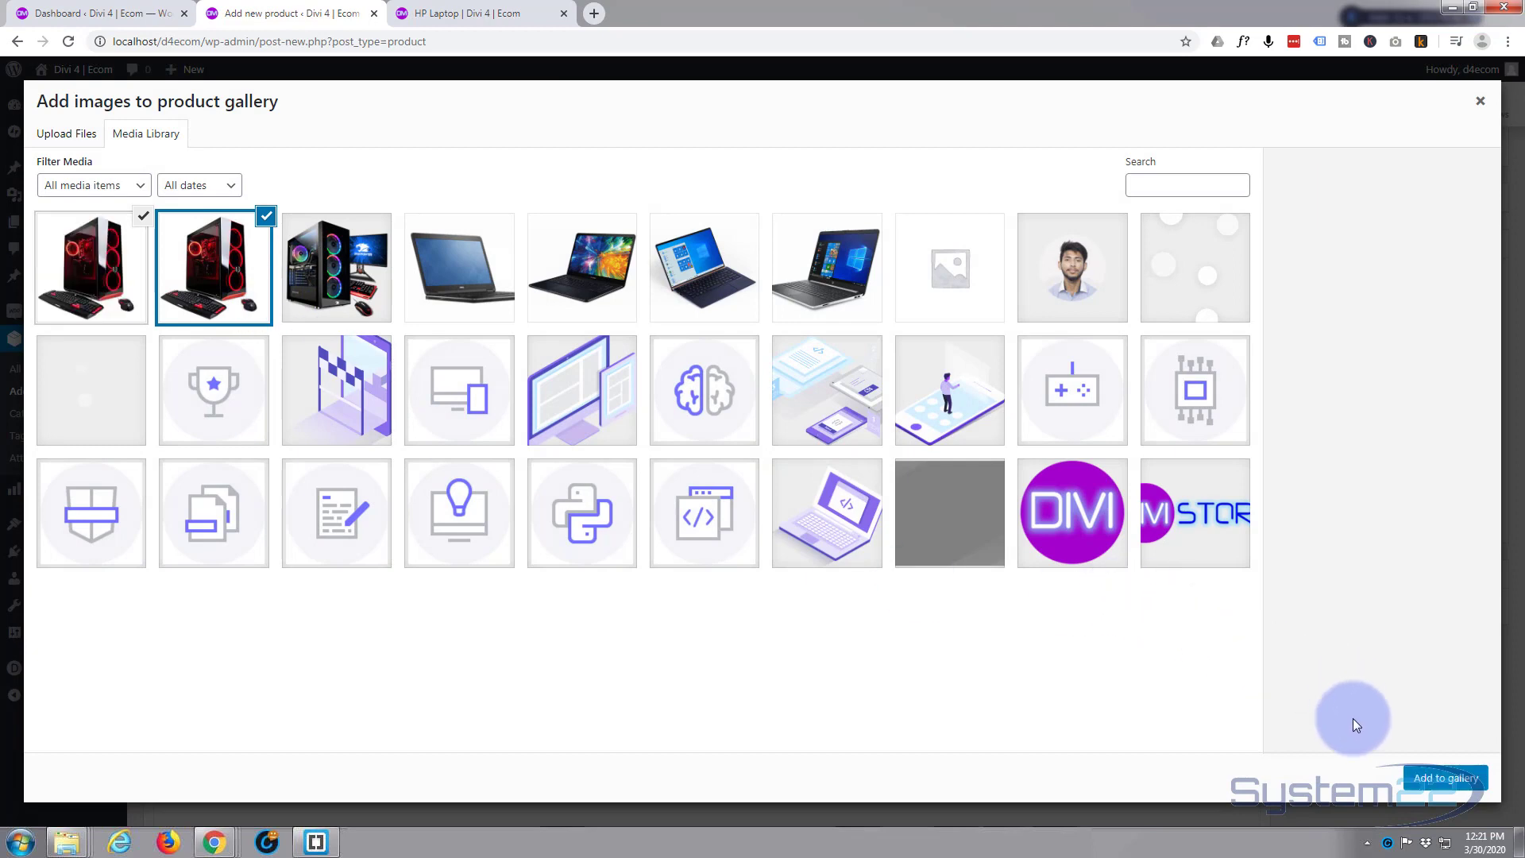
left_click(1444, 779)
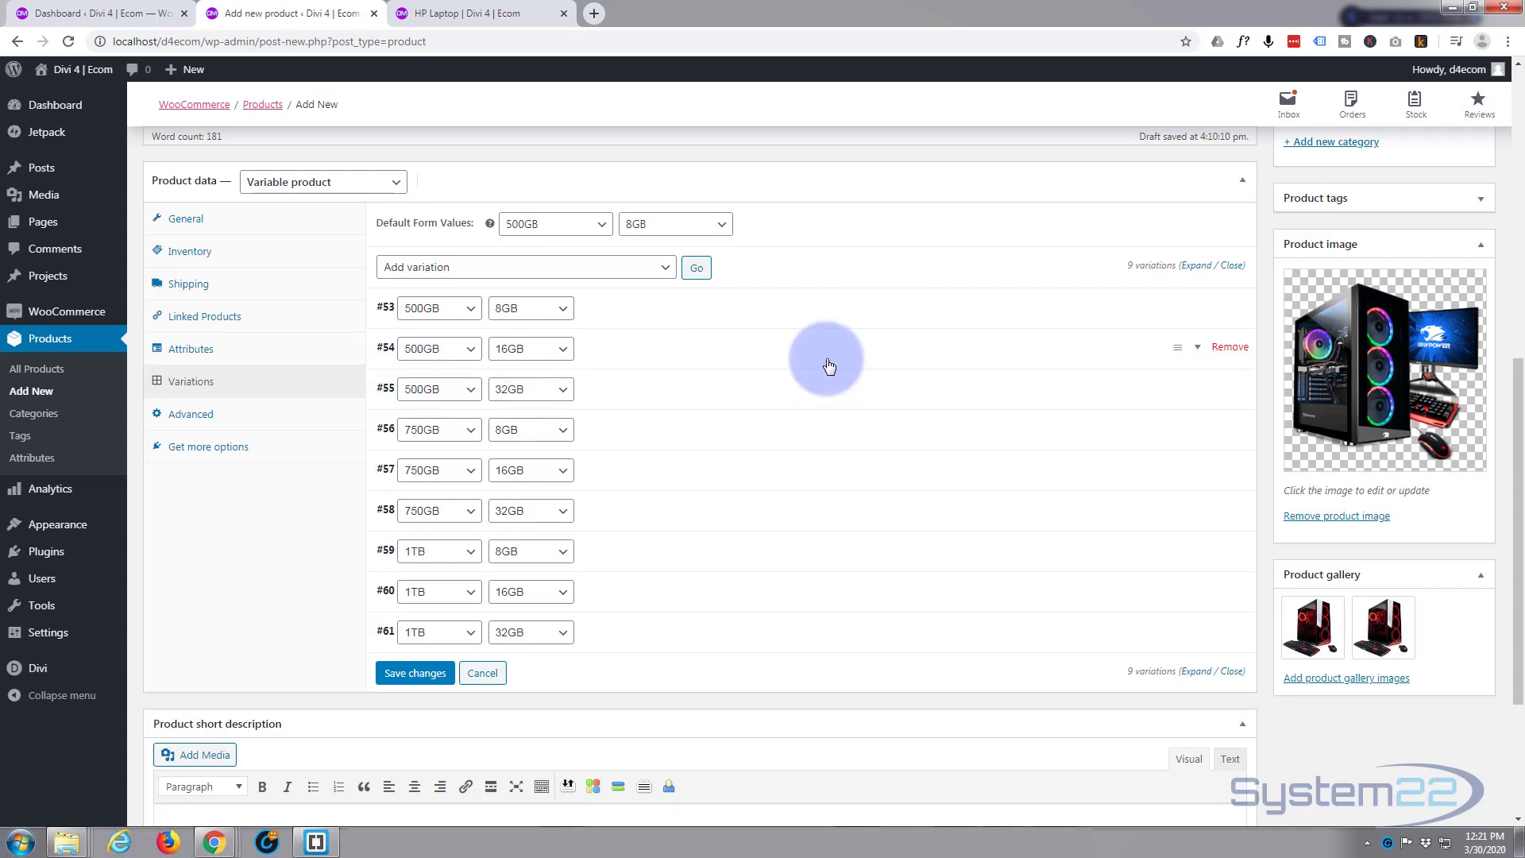
- Give the 500GB/16GB variation the red gaming PC image
left_click(1199, 350)
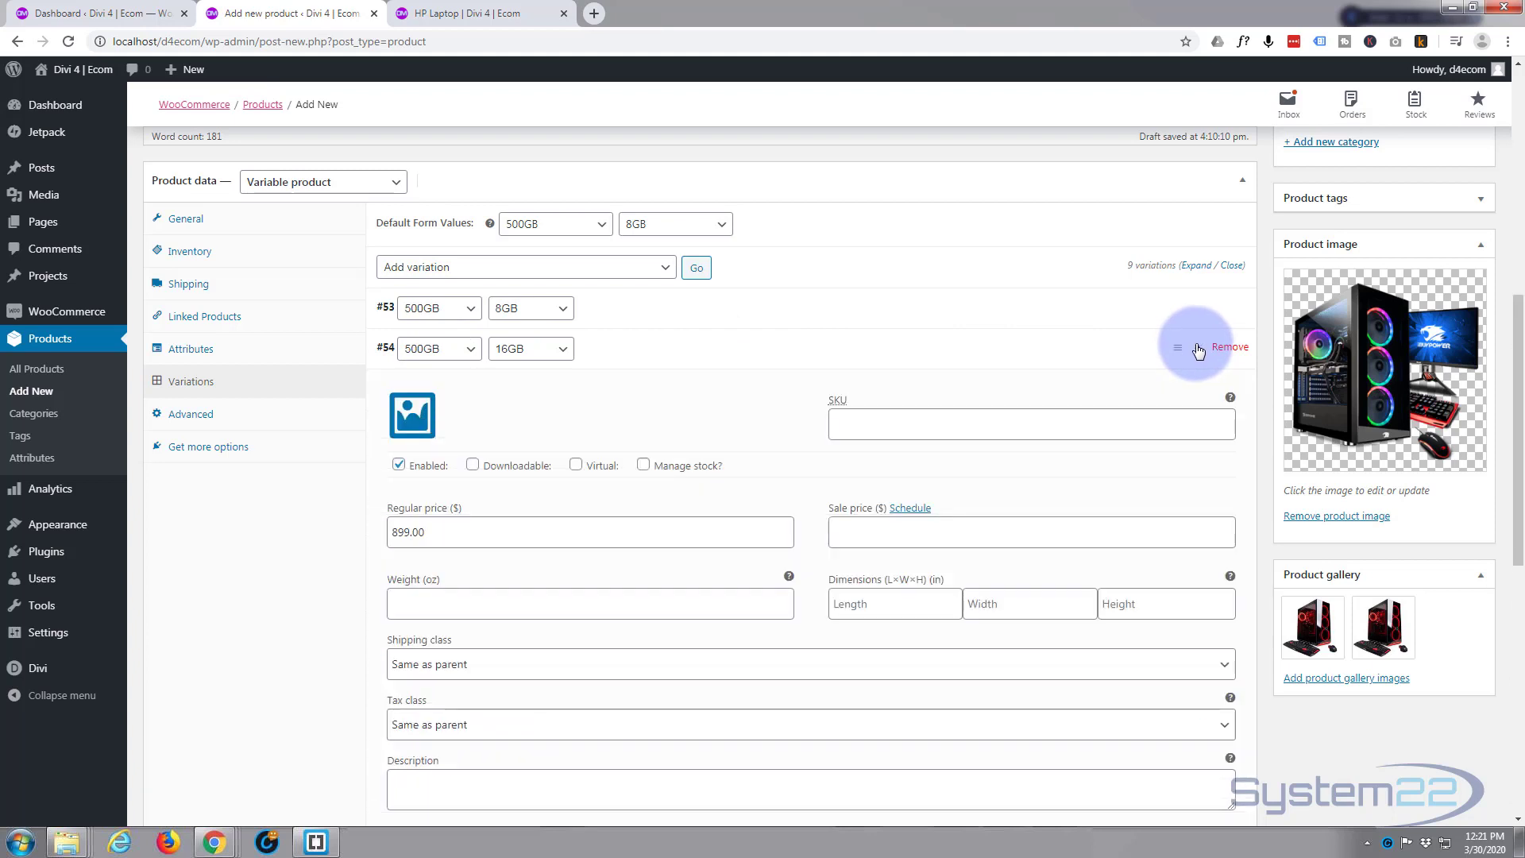
left_click(410, 424)
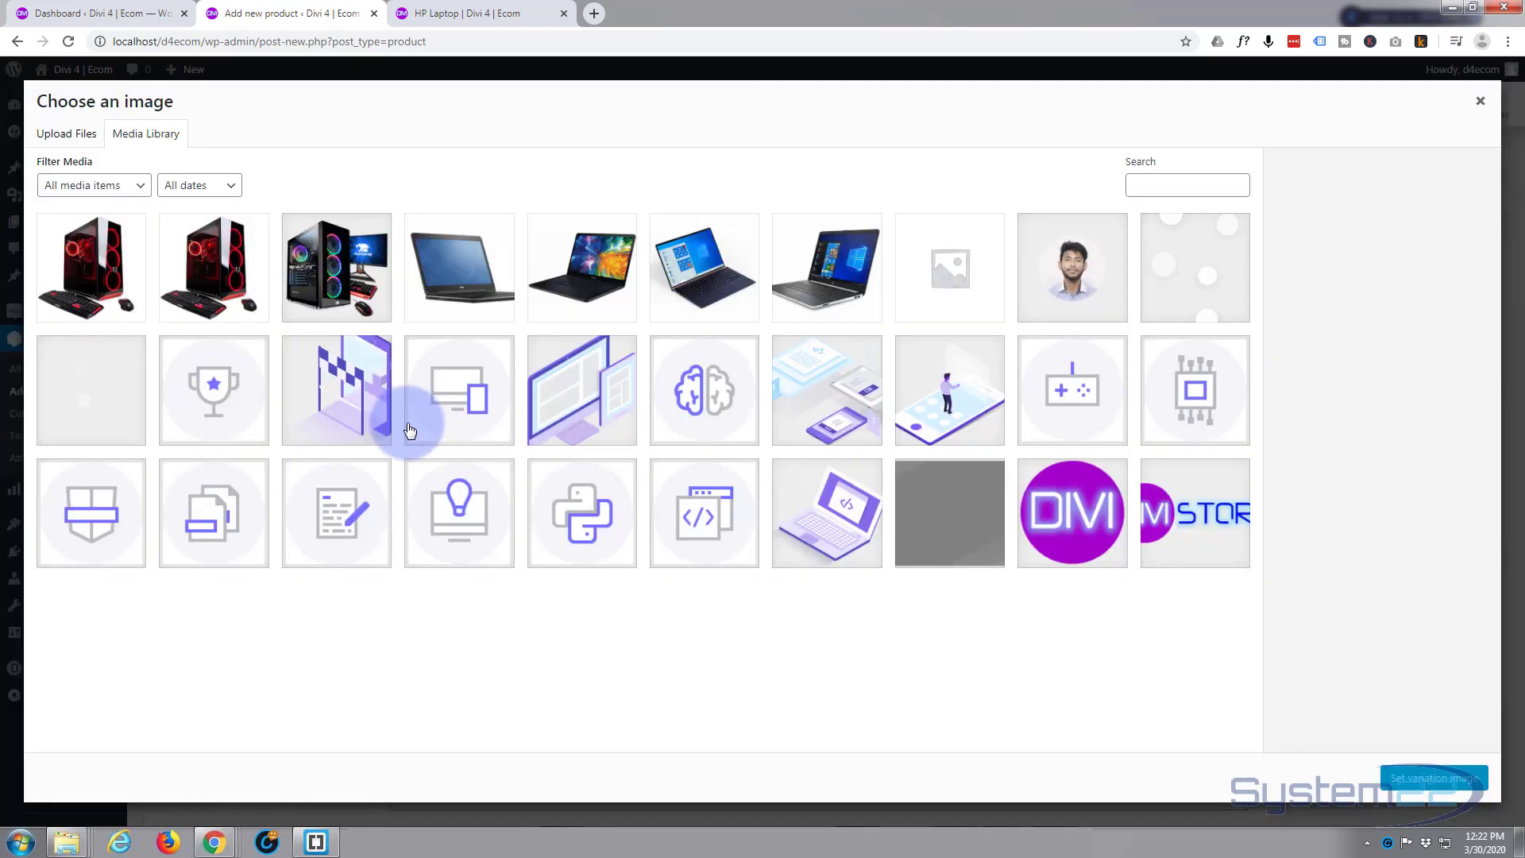
left_click(226, 278)
left_click(1434, 777)
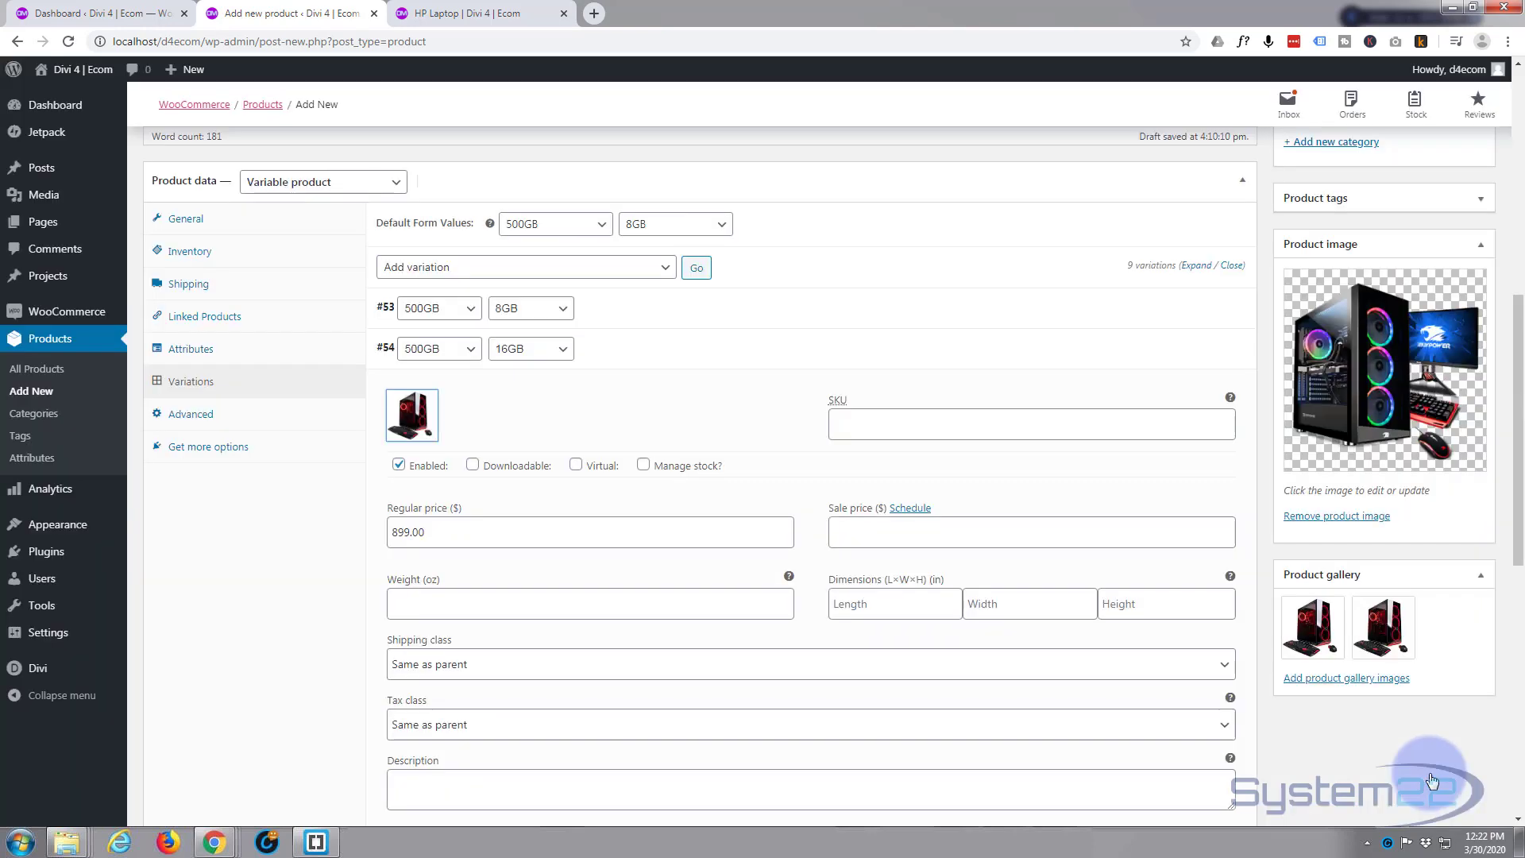
- Replace the second gallery image with a newly uploaded white-and-purple gaming PC
mouse_move(1396, 622)
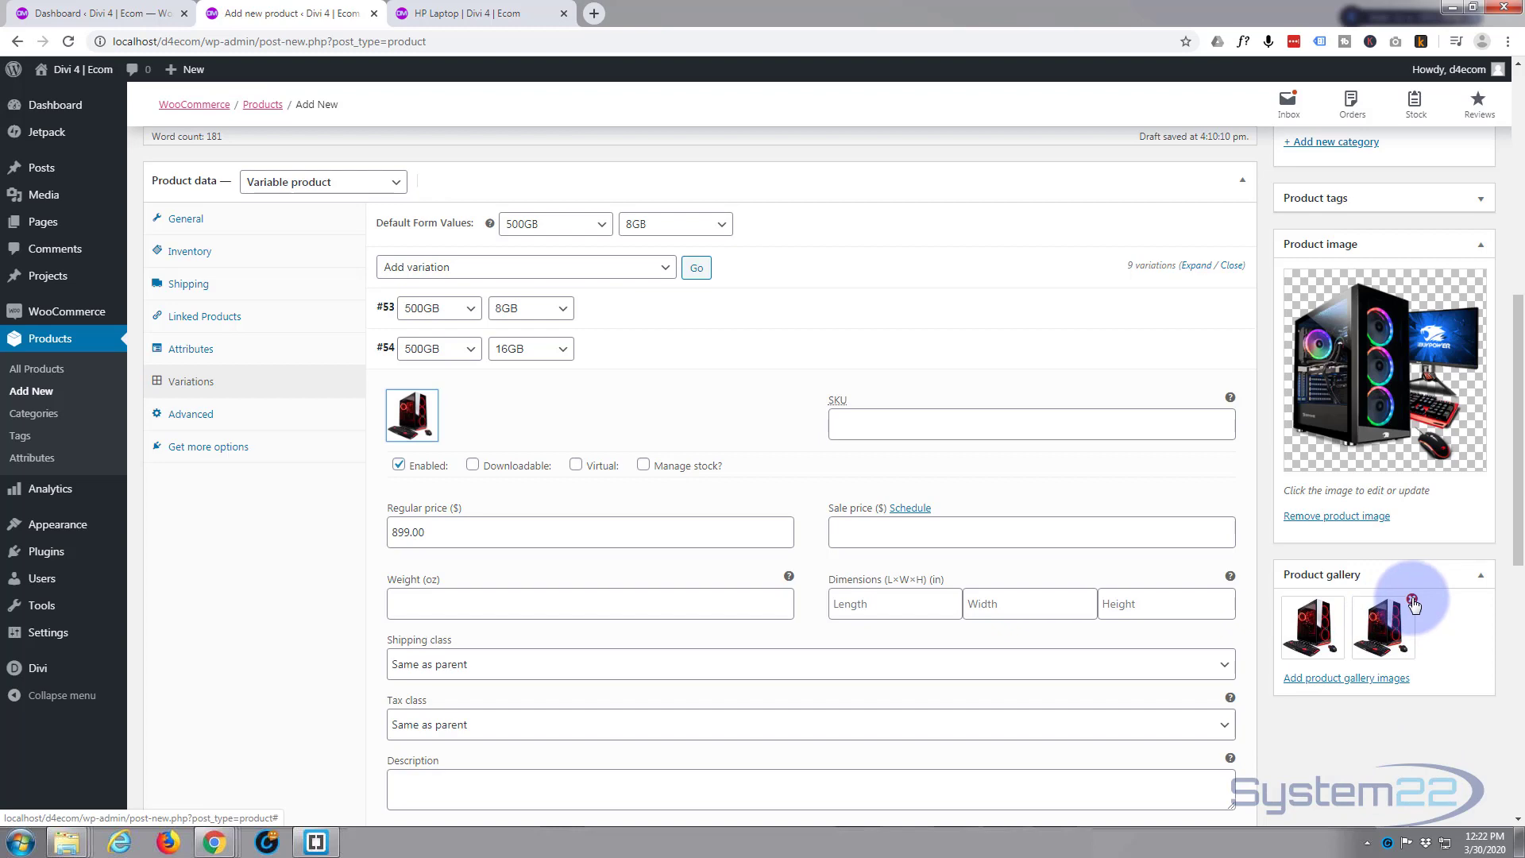
left_click(1411, 601)
left_click(1374, 679)
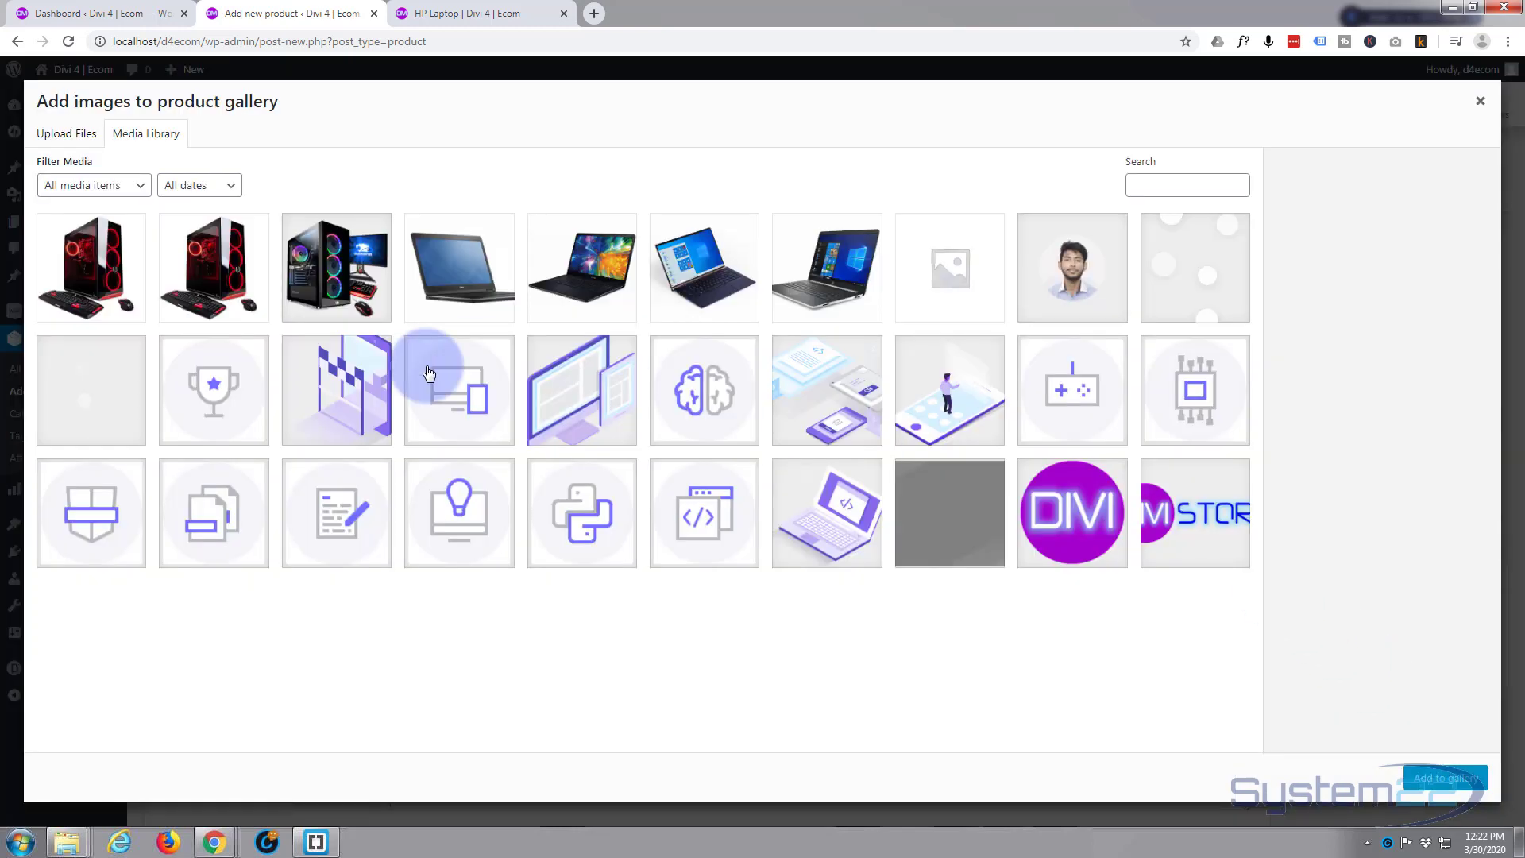
left_click_drag(170, 313, 265, 311)
left_click(825, 572)
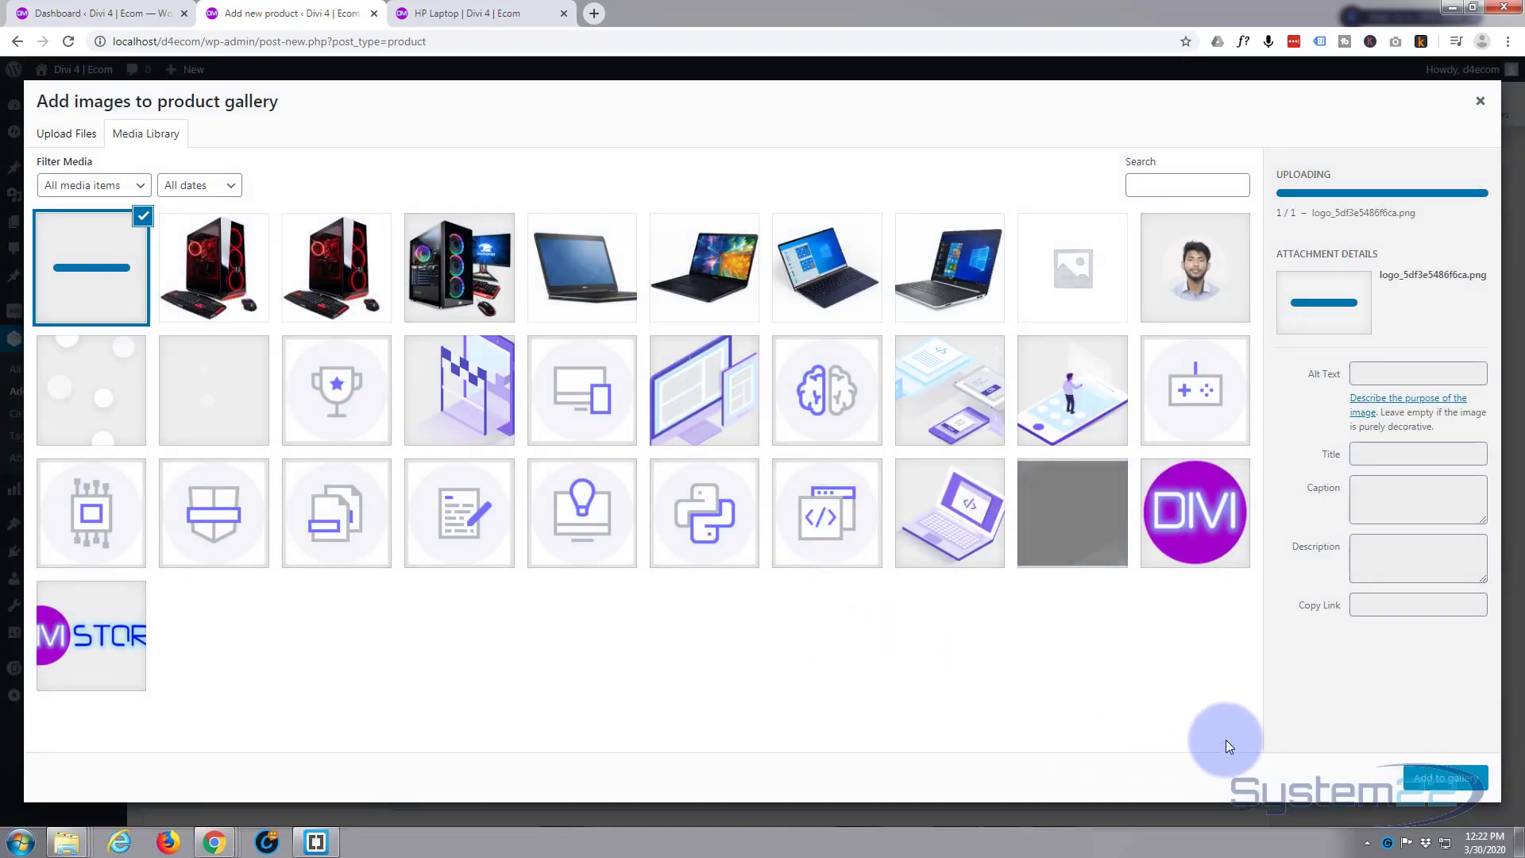
left_click(1434, 778)
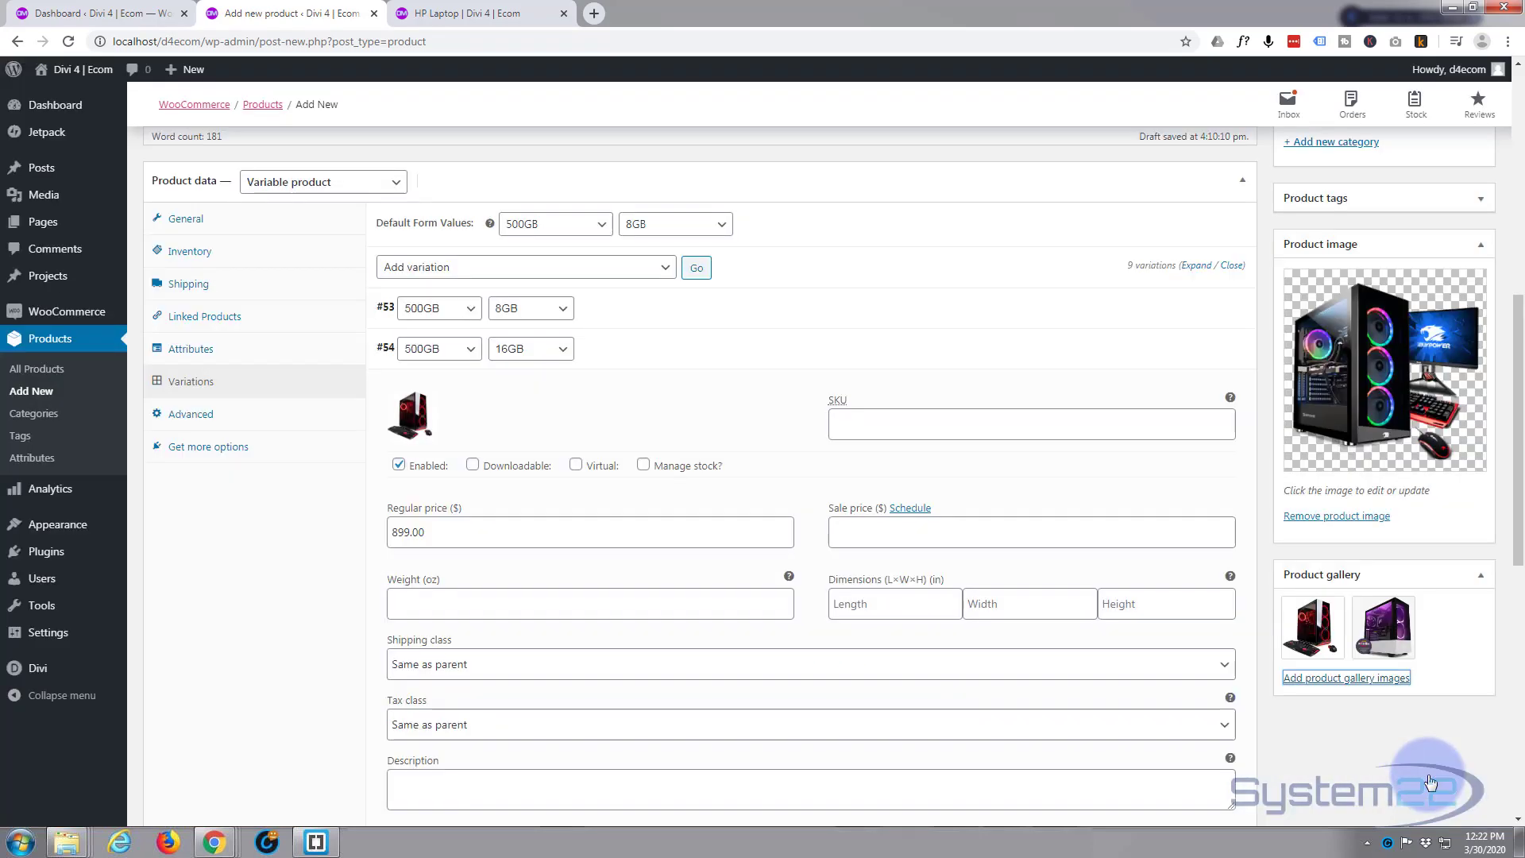
- Create the Alienware product category and assign it to the Gaming Desktop
scroll(1377, 645, "up", 5)
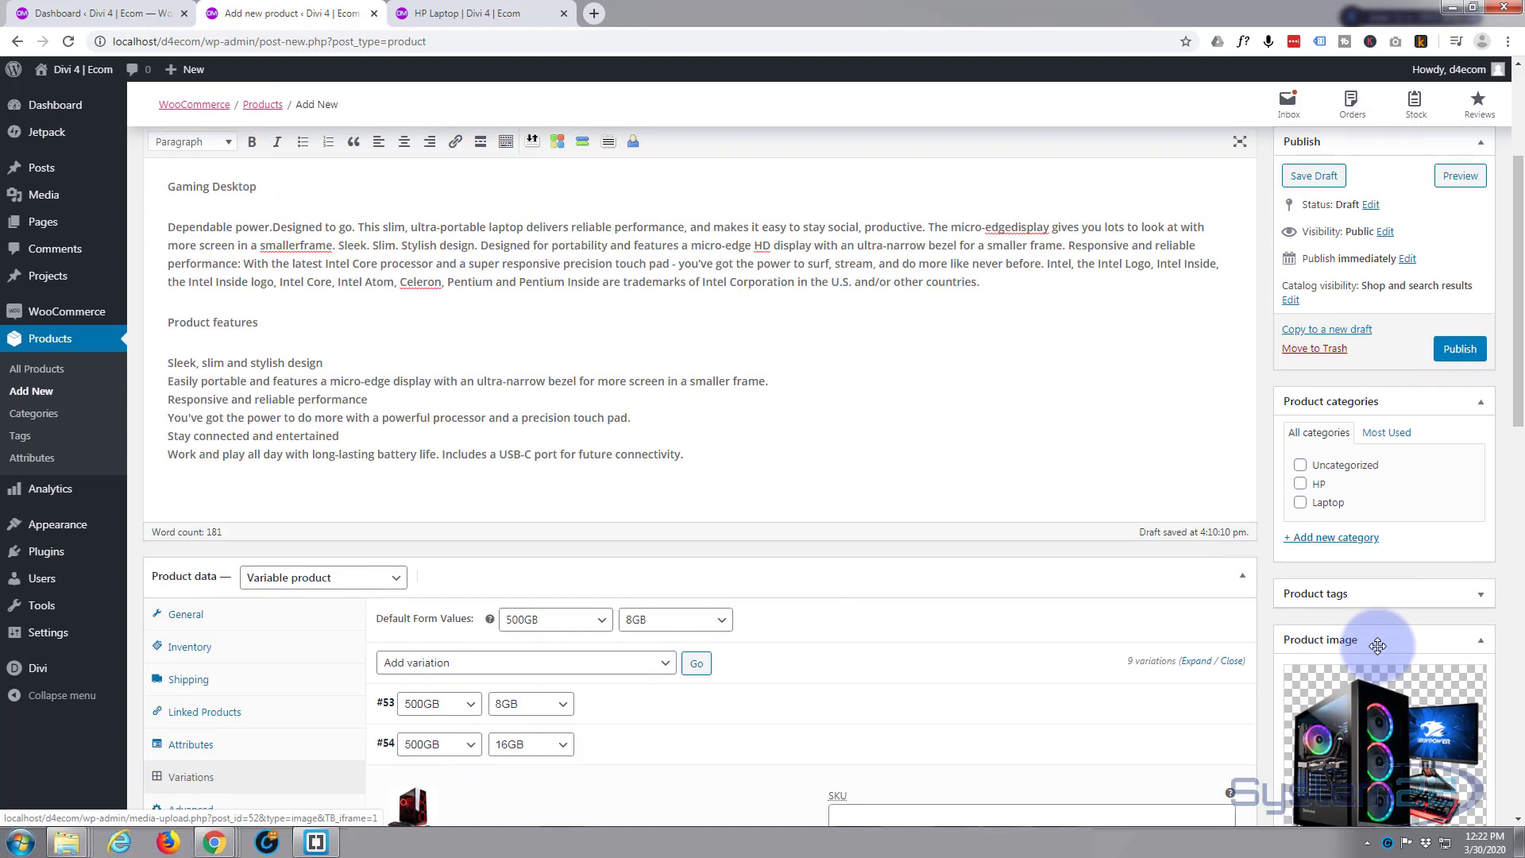
scroll(1378, 645, "up", 2)
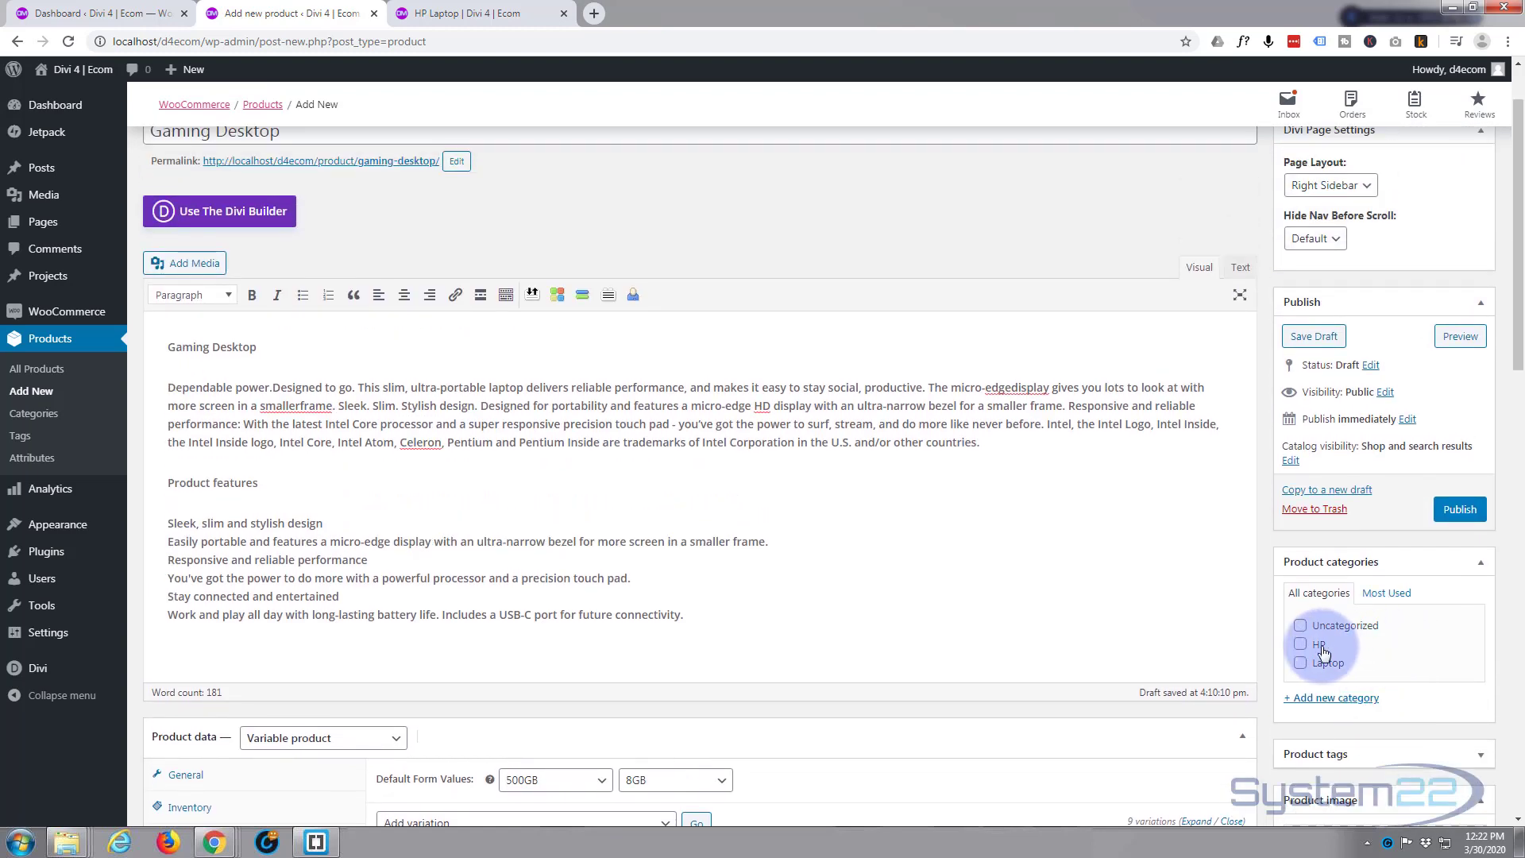
scroll(1366, 659, "down", 1)
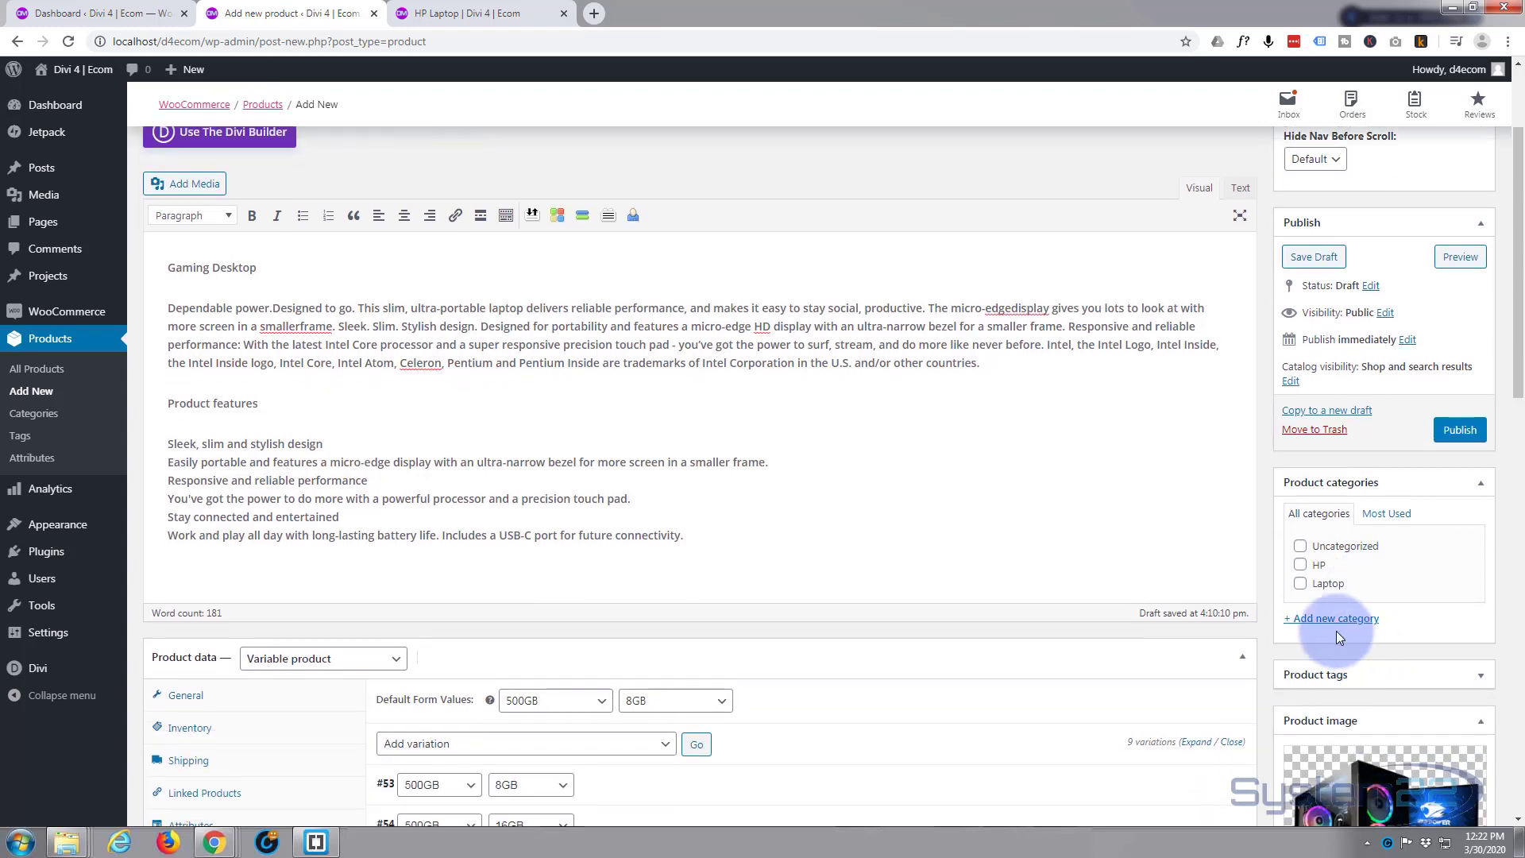
left_click(1318, 621)
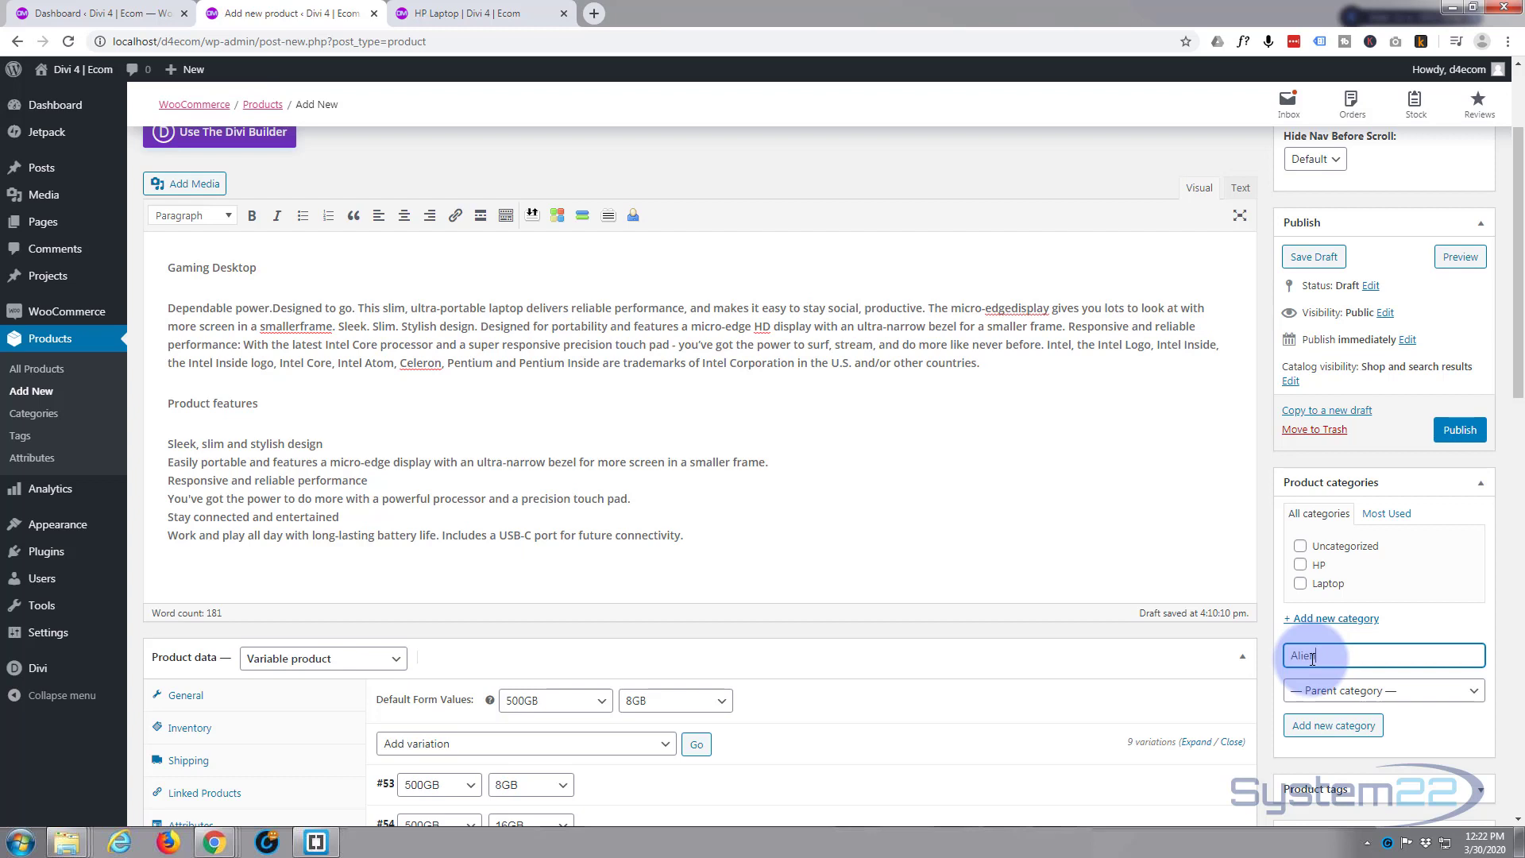
type("Alienware")
scroll(1393, 623, "down", 1)
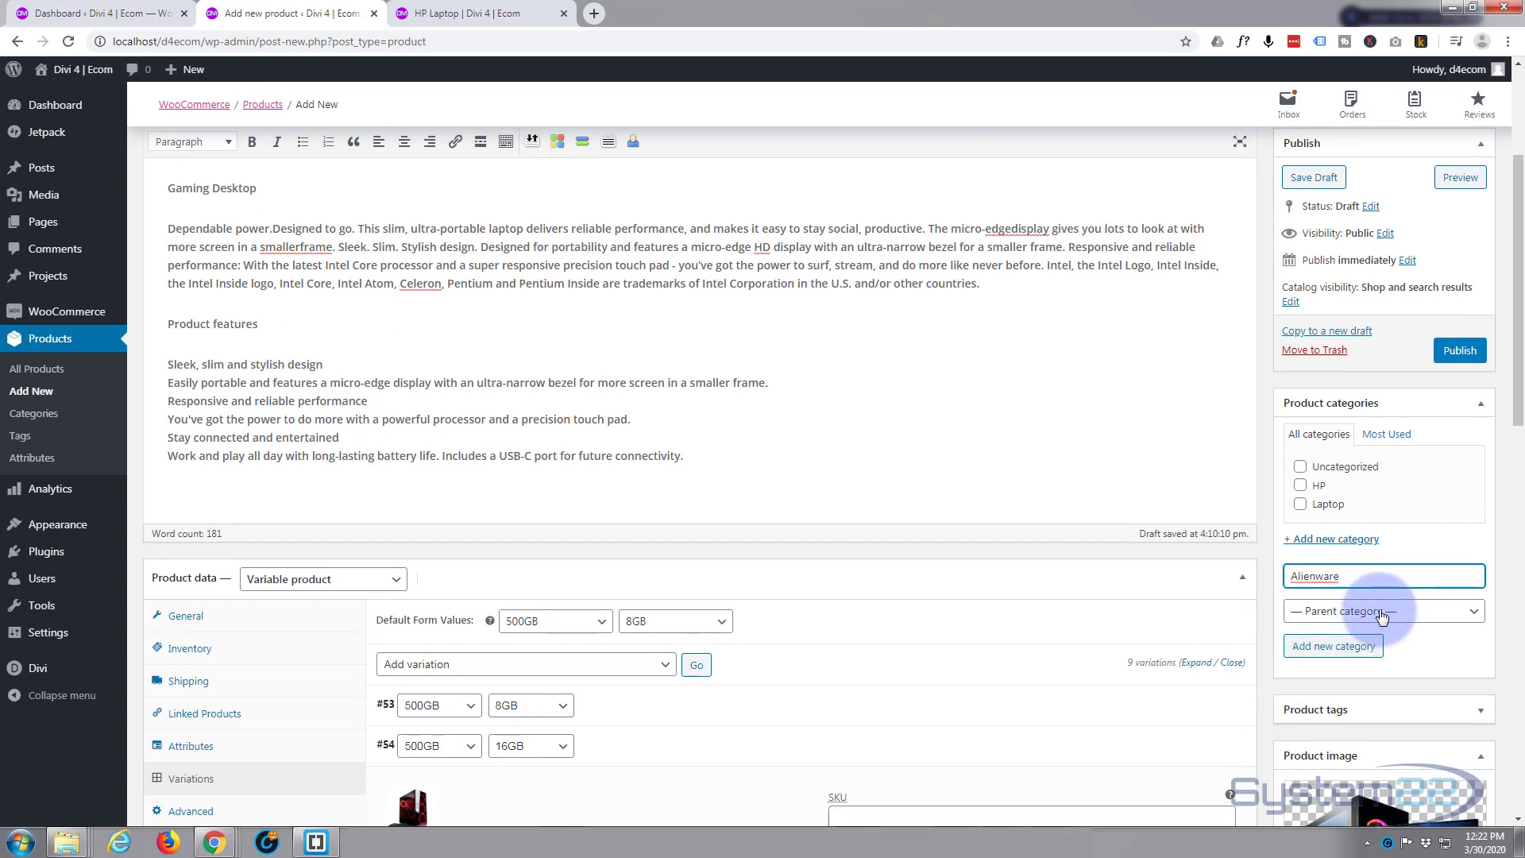
left_click(1326, 650)
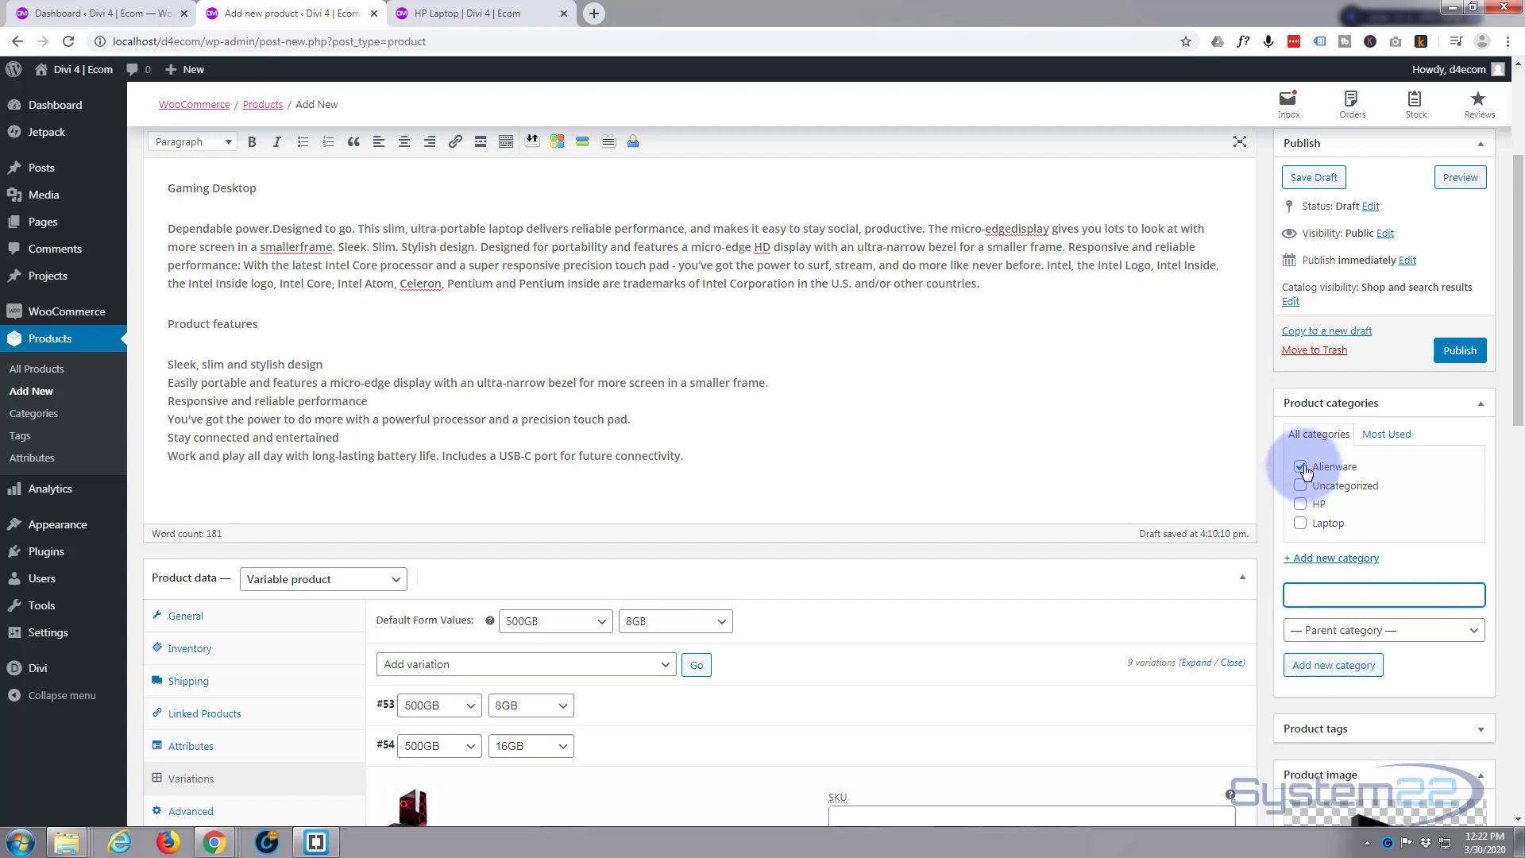
- Add a second product category, Desktops, ticked for the Gaming Desktop
left_click(1319, 560)
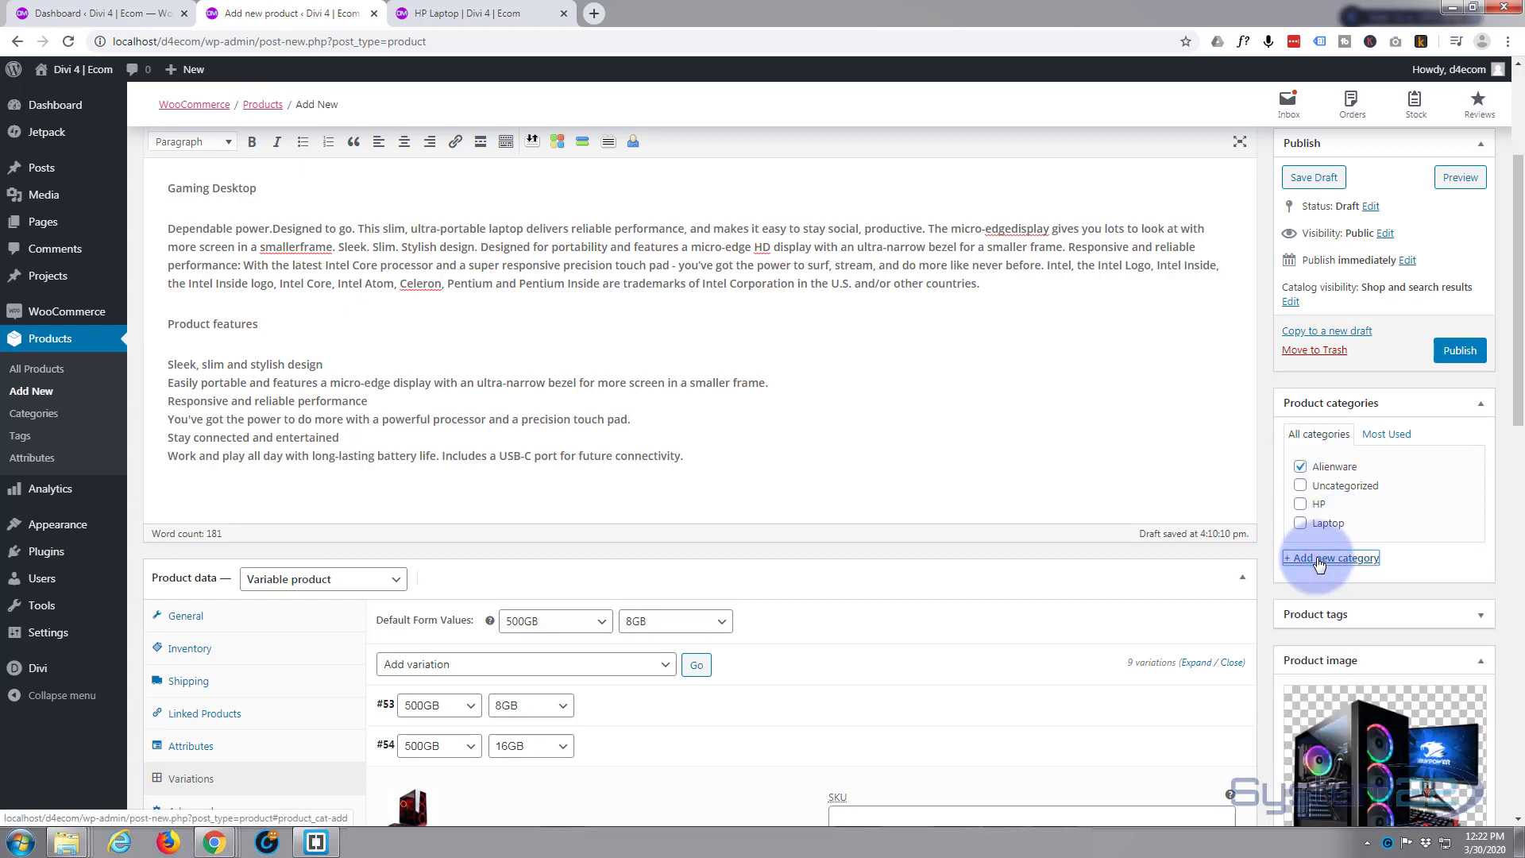
left_click(1309, 559)
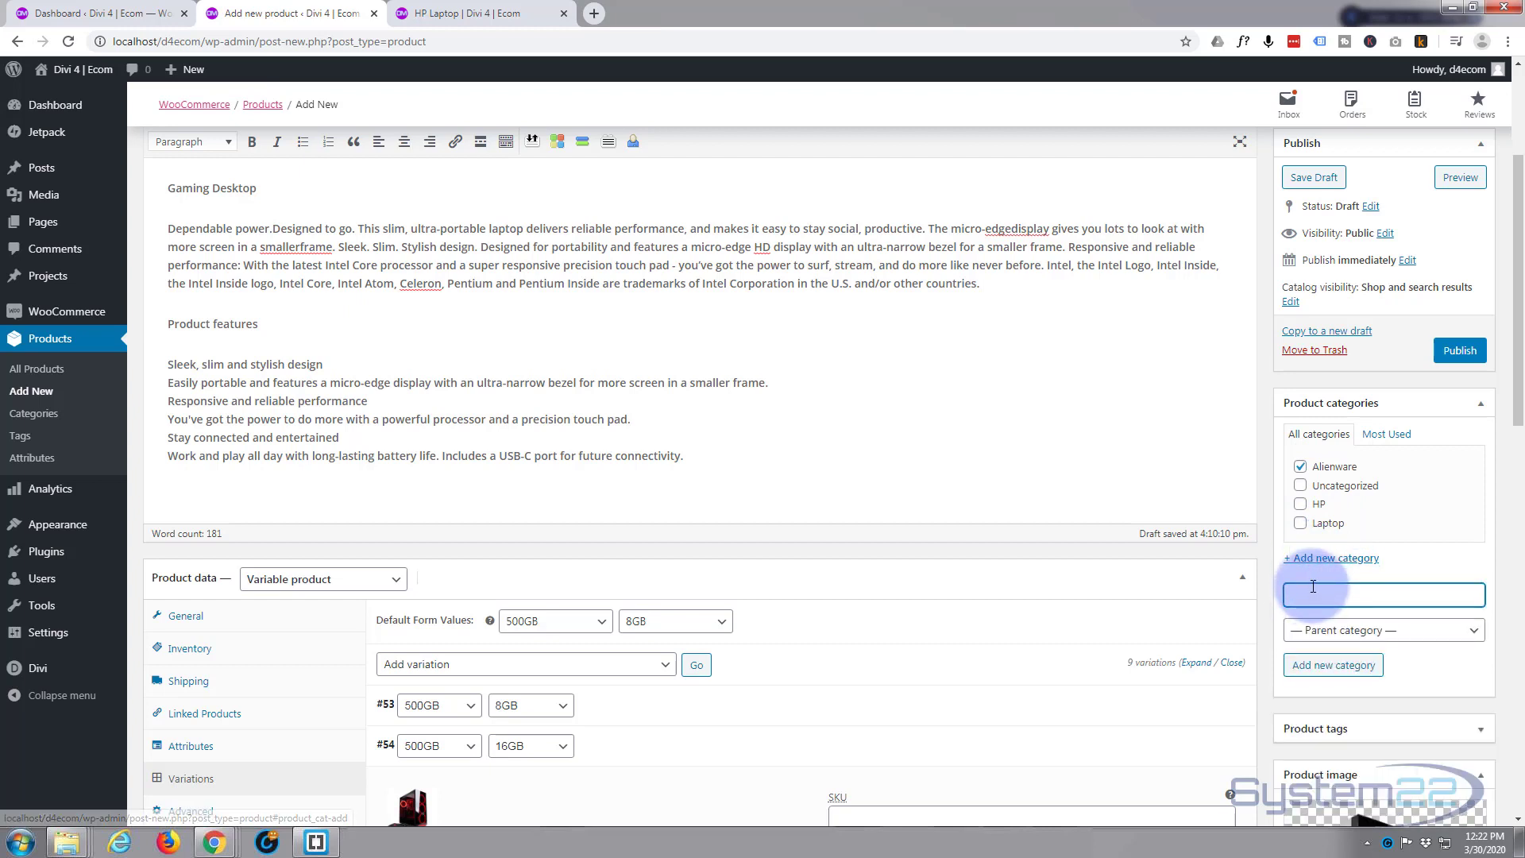
type("Desktops")
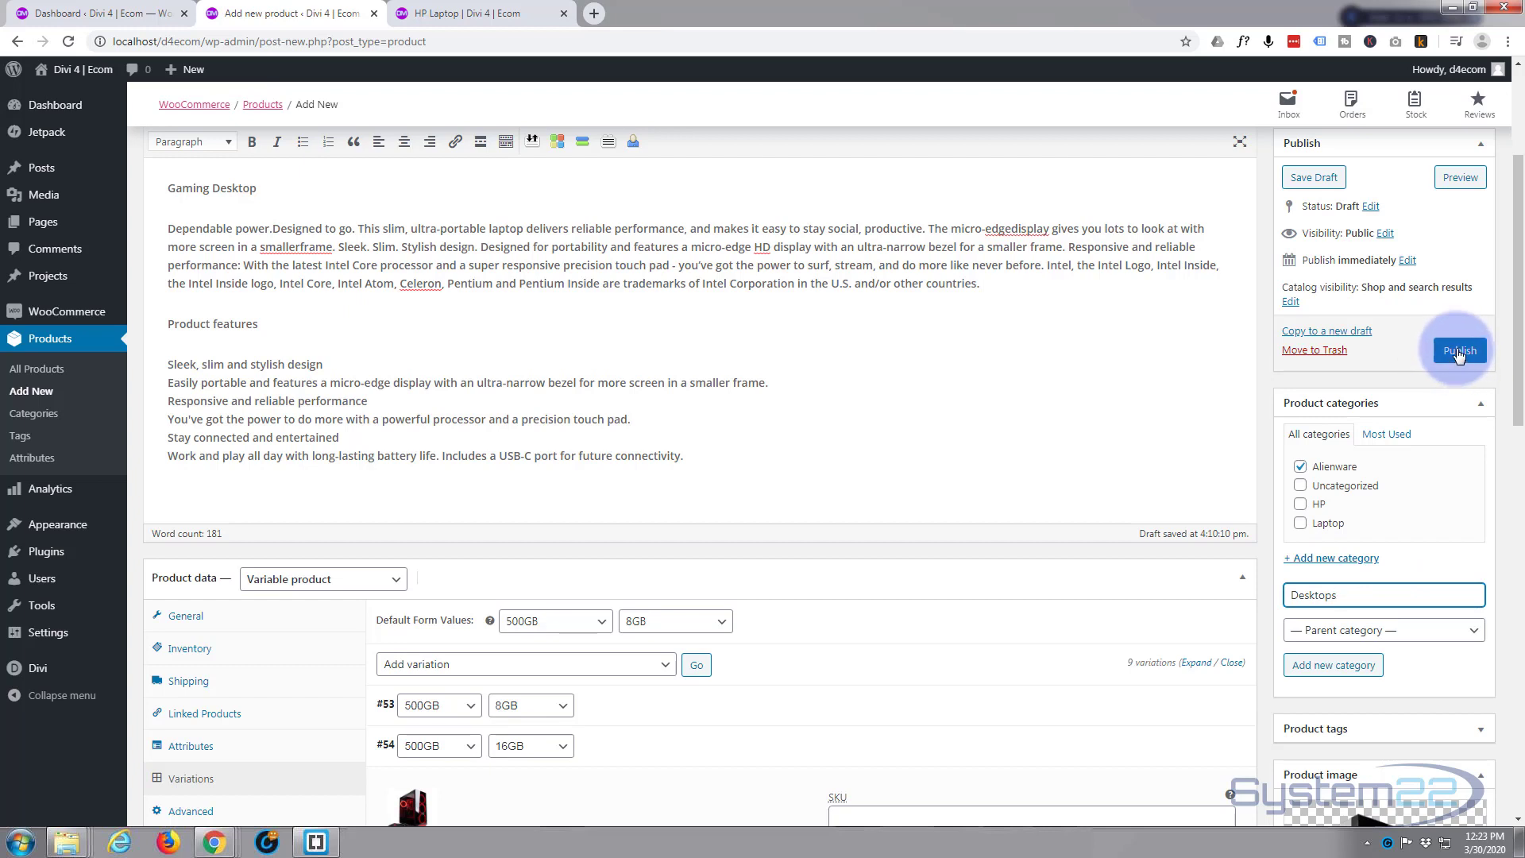
left_click(1322, 665)
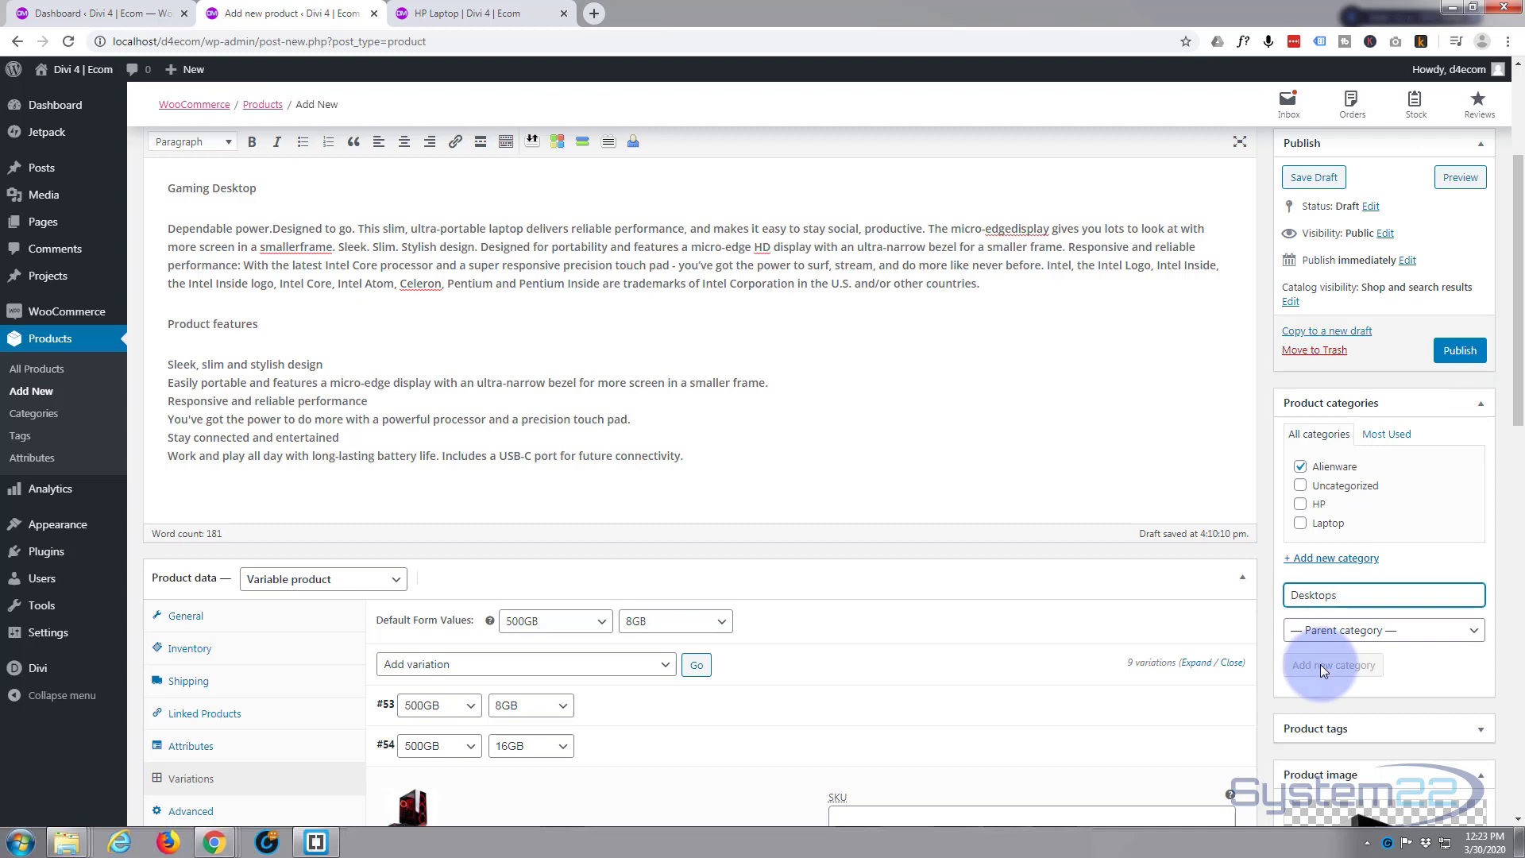
scroll(1348, 504, "up", 3)
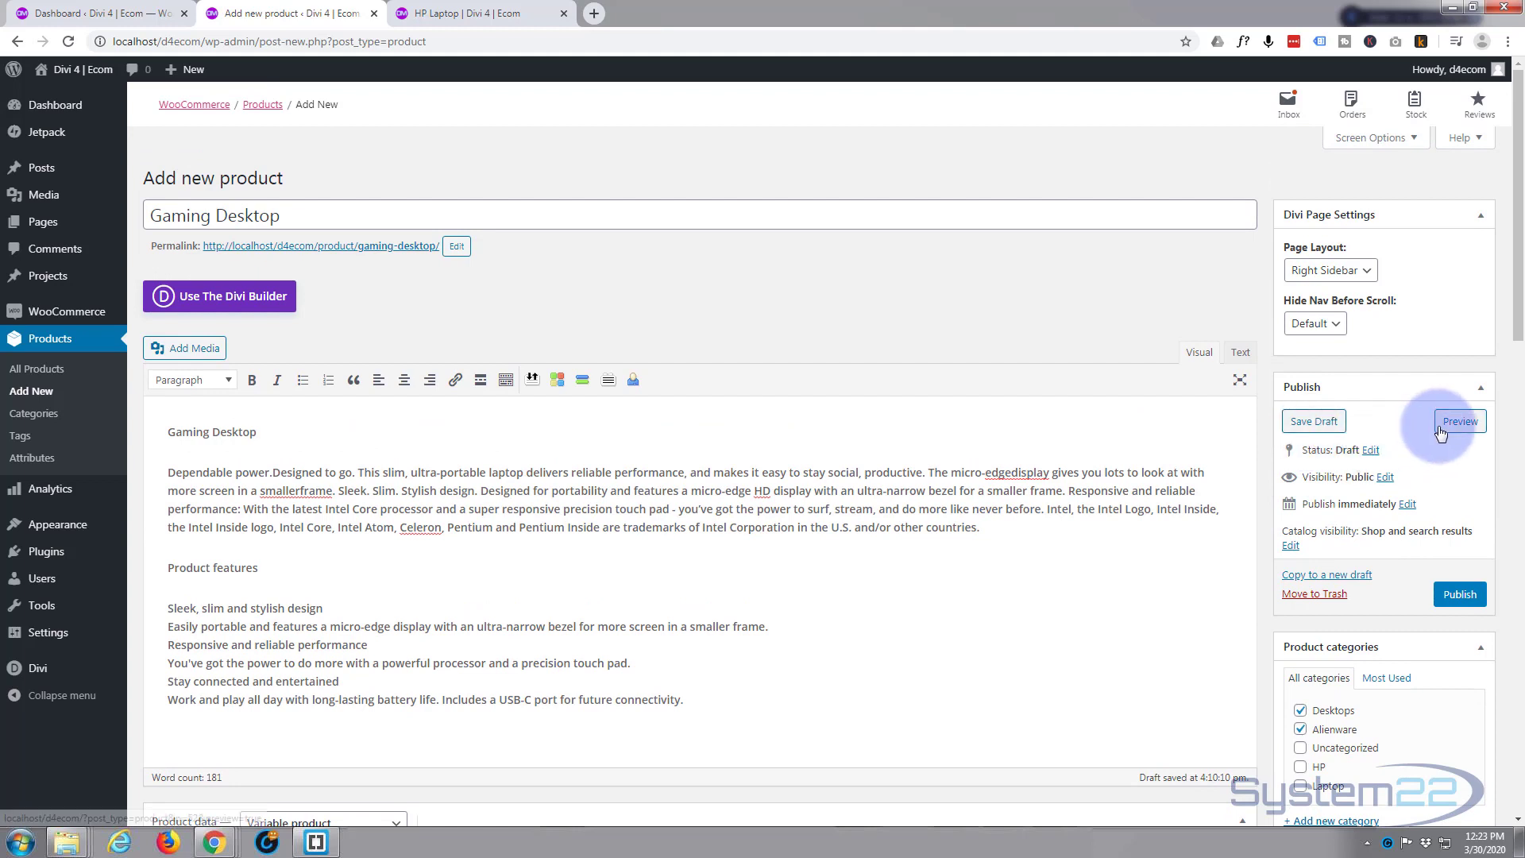
- Publish the Gaming Desktop and flip through its three gallery images on the storefront
left_click(1457, 596)
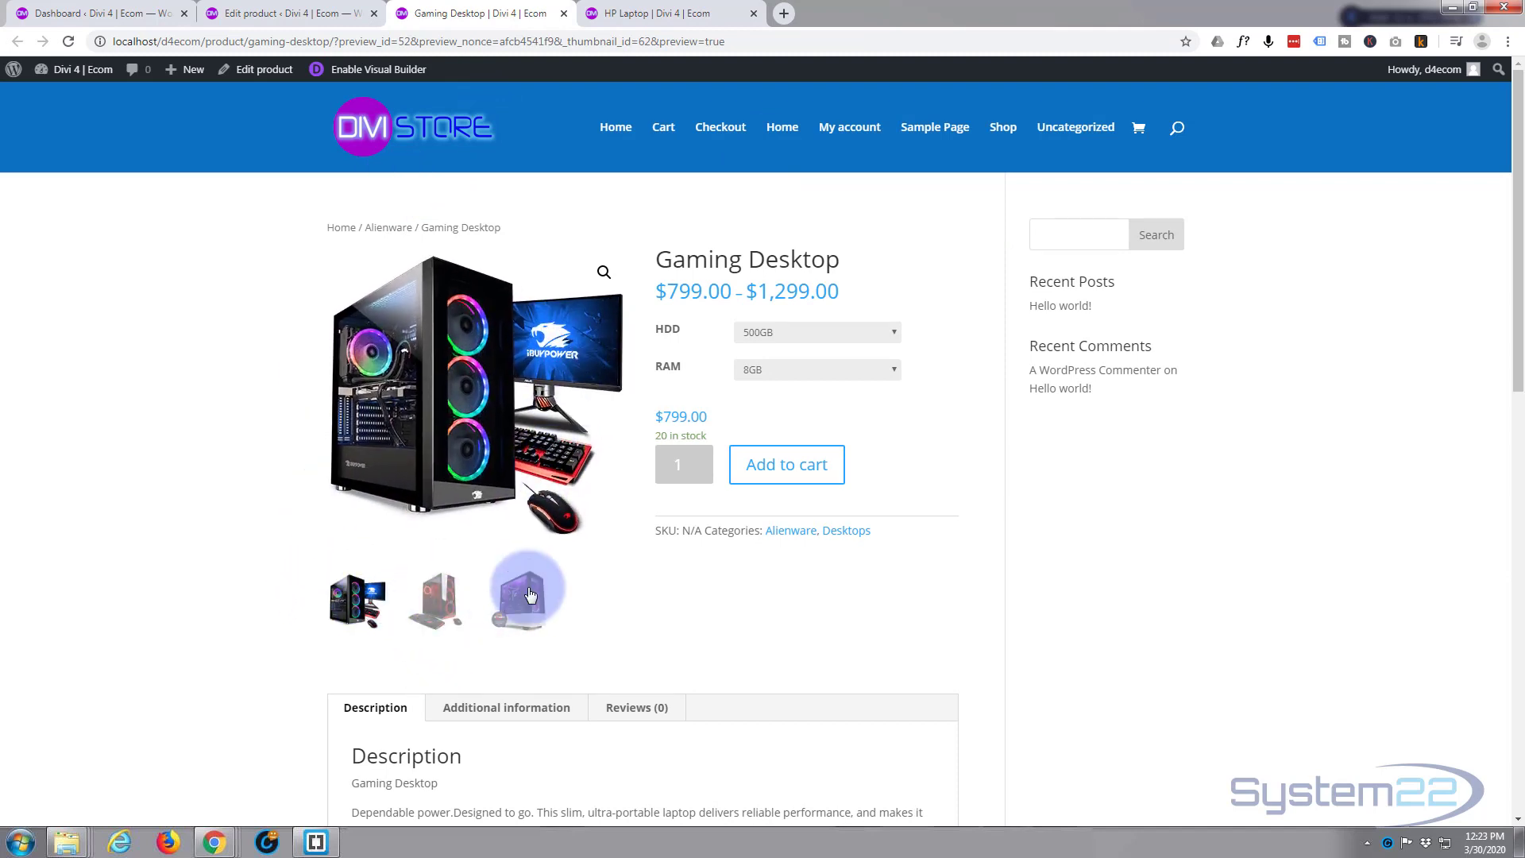
left_click(524, 608)
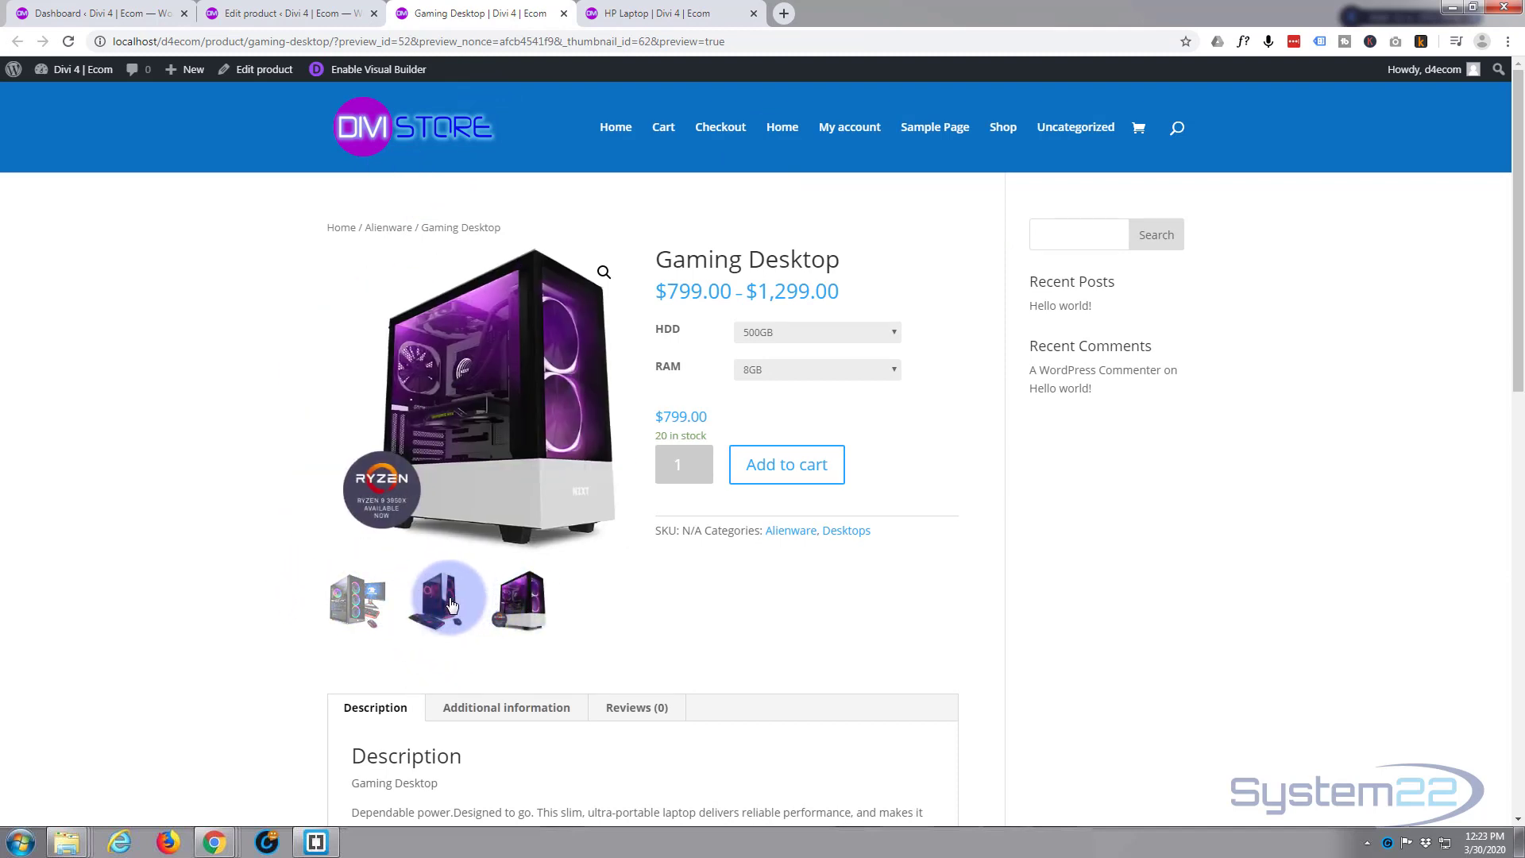
left_click(436, 600)
left_click(374, 603)
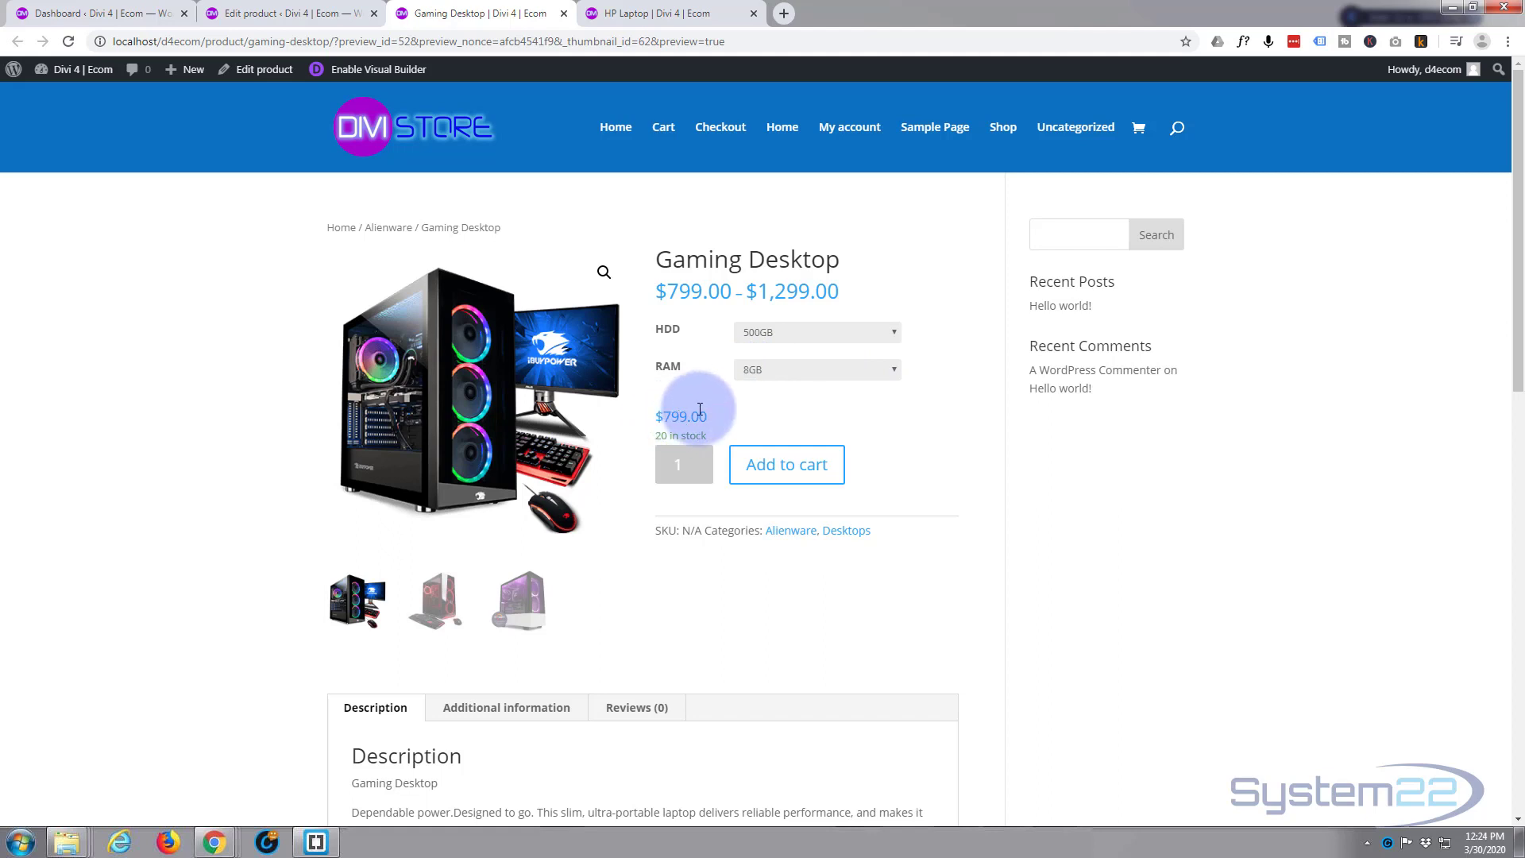
- Select 750GB HDD and 32GB RAM, then switch to 1TB HDD, showing $1,299.00
left_click(892, 333)
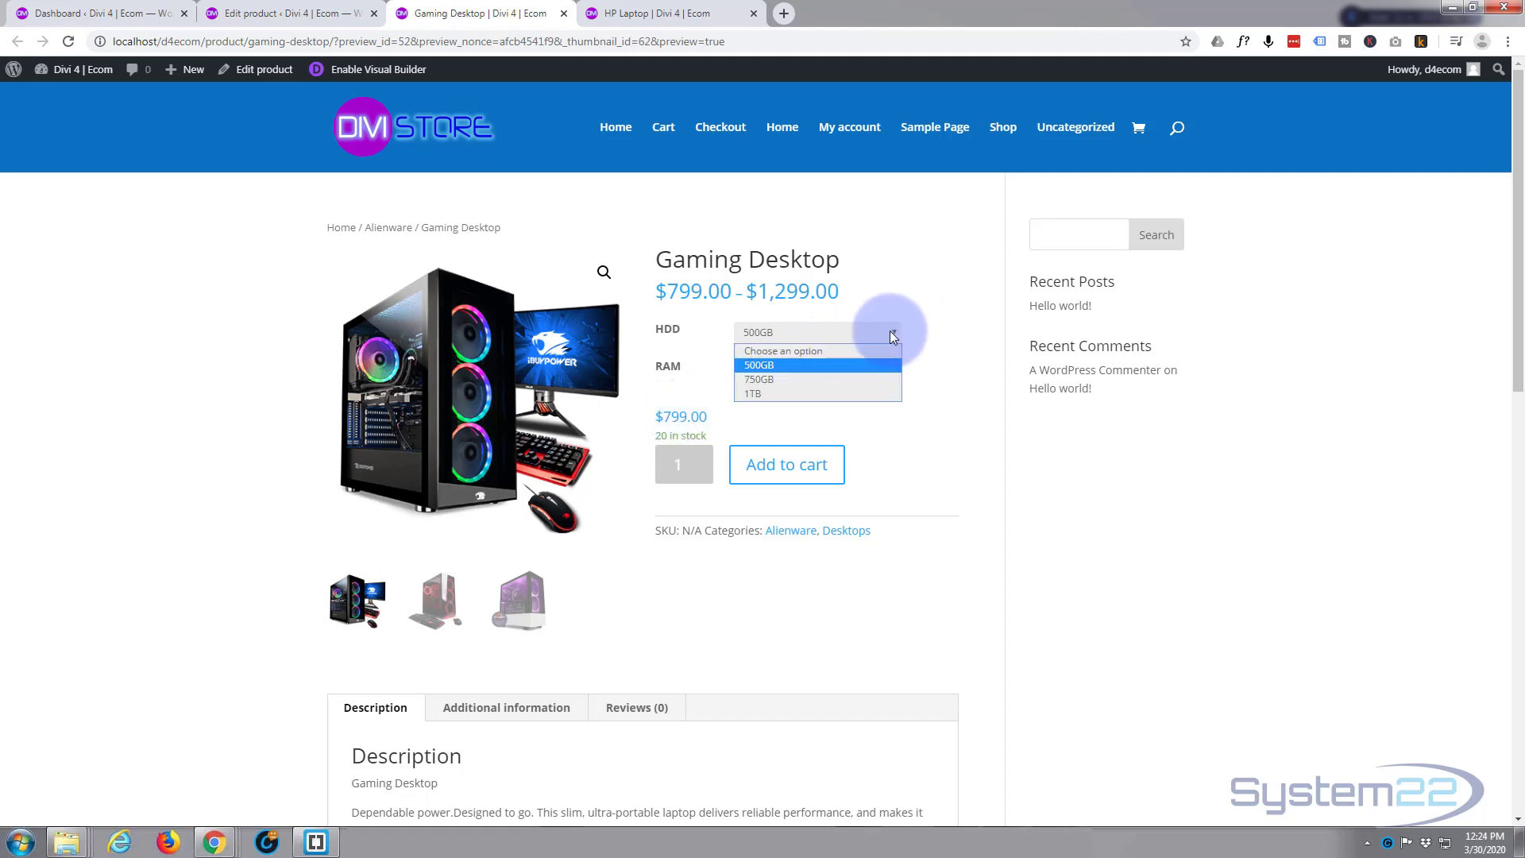
left_click(804, 379)
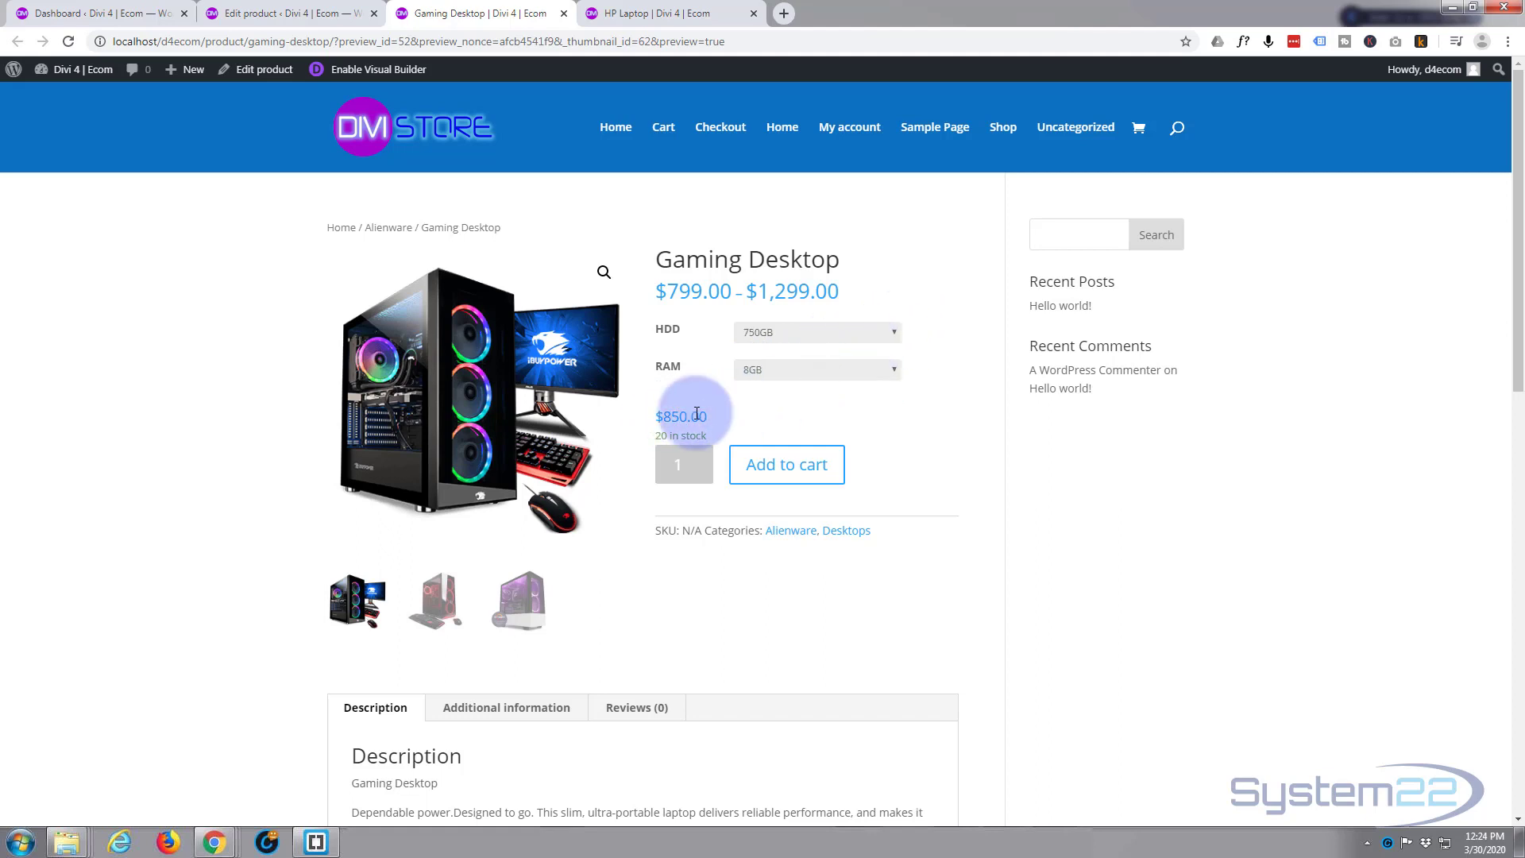
left_click(890, 370)
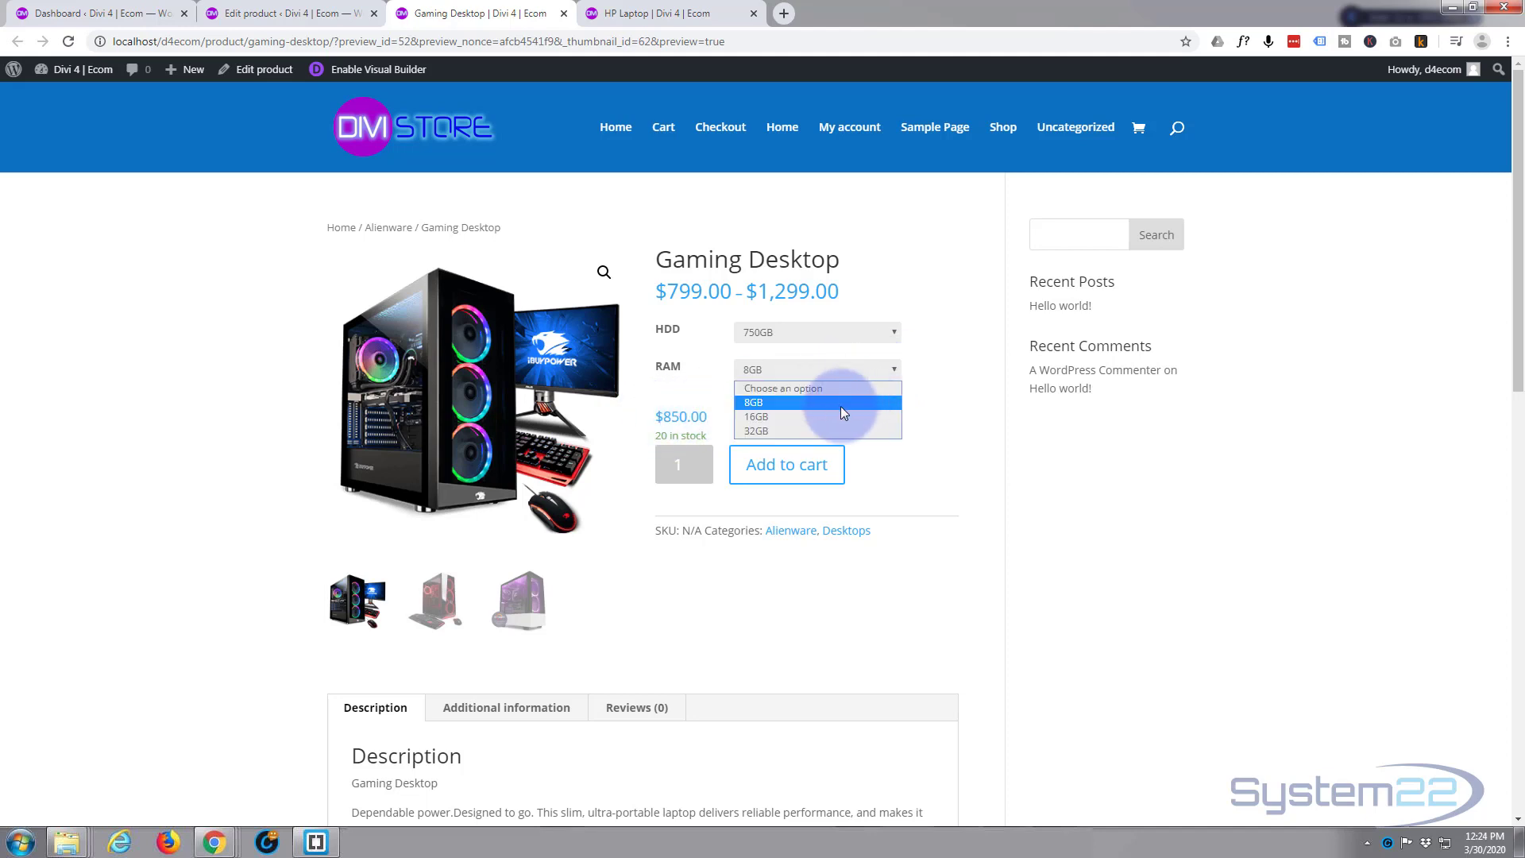
left_click(834, 432)
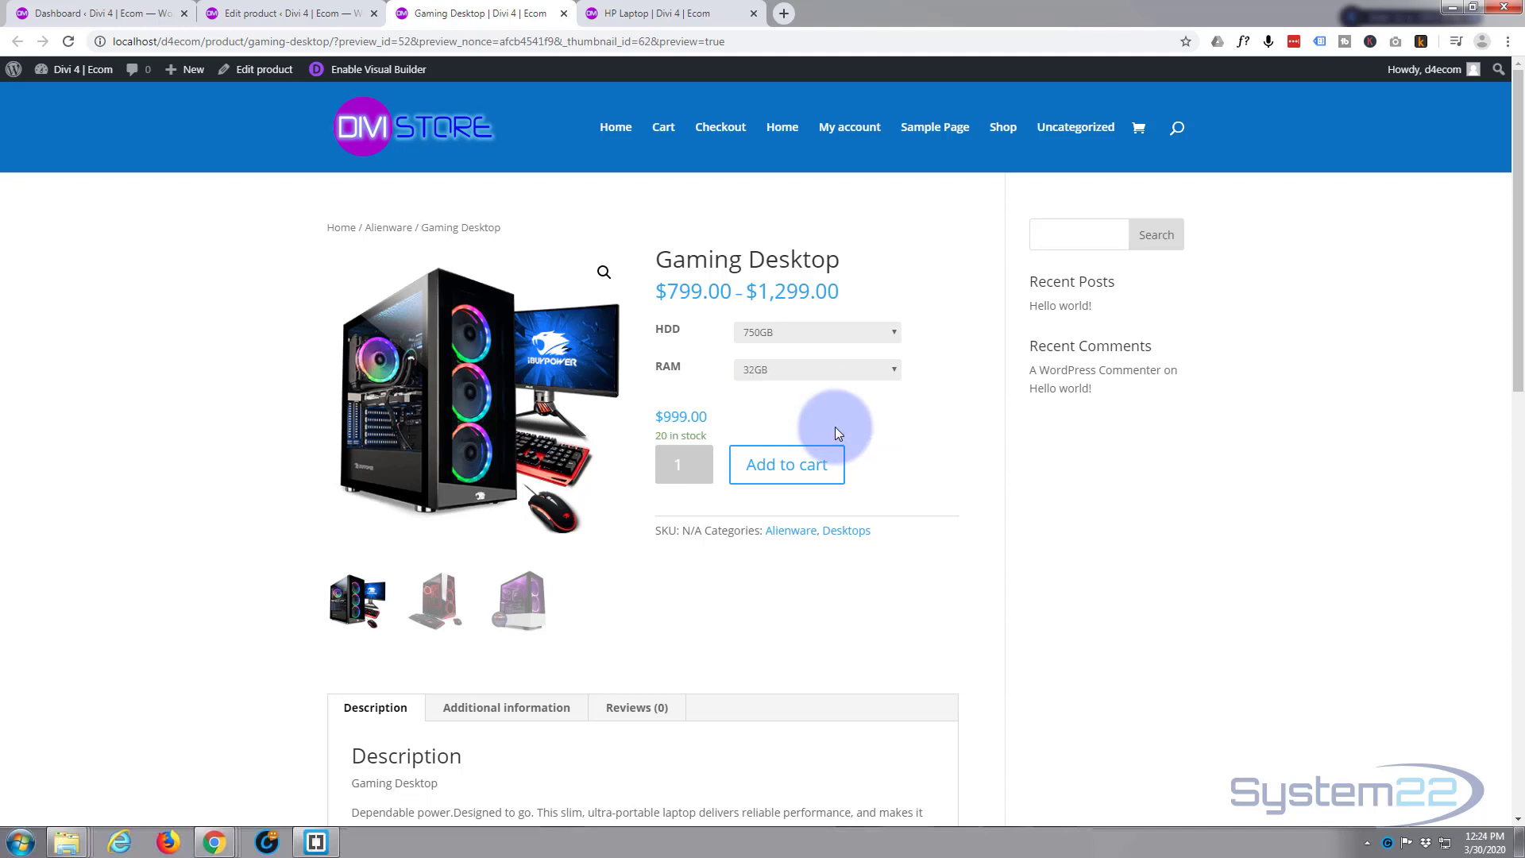
left_click(828, 332)
left_click(775, 395)
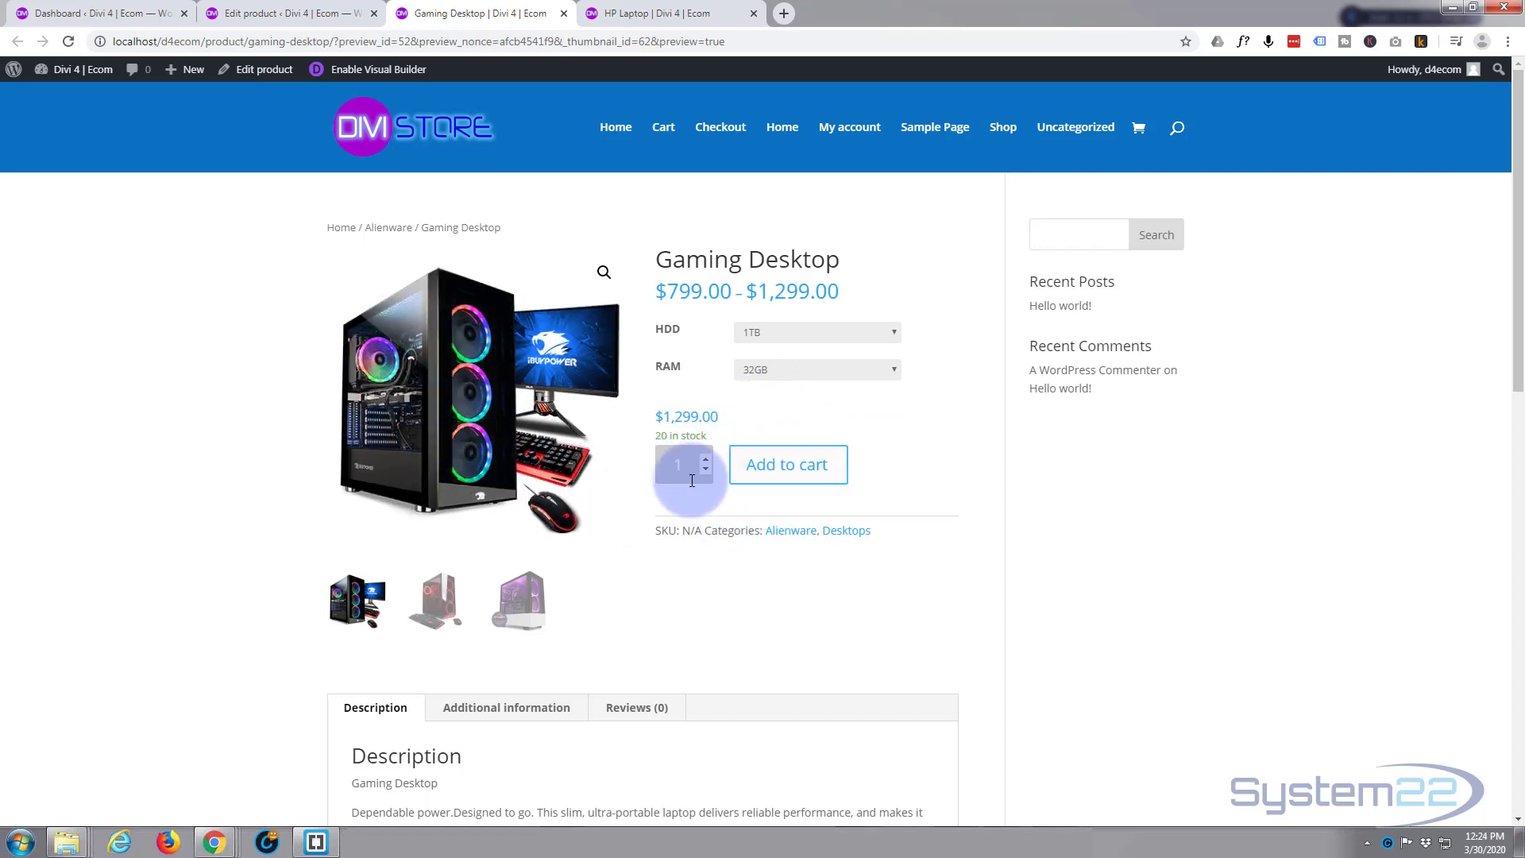
scroll(684, 475, "down", 5)
scroll(684, 476, "up", 5)
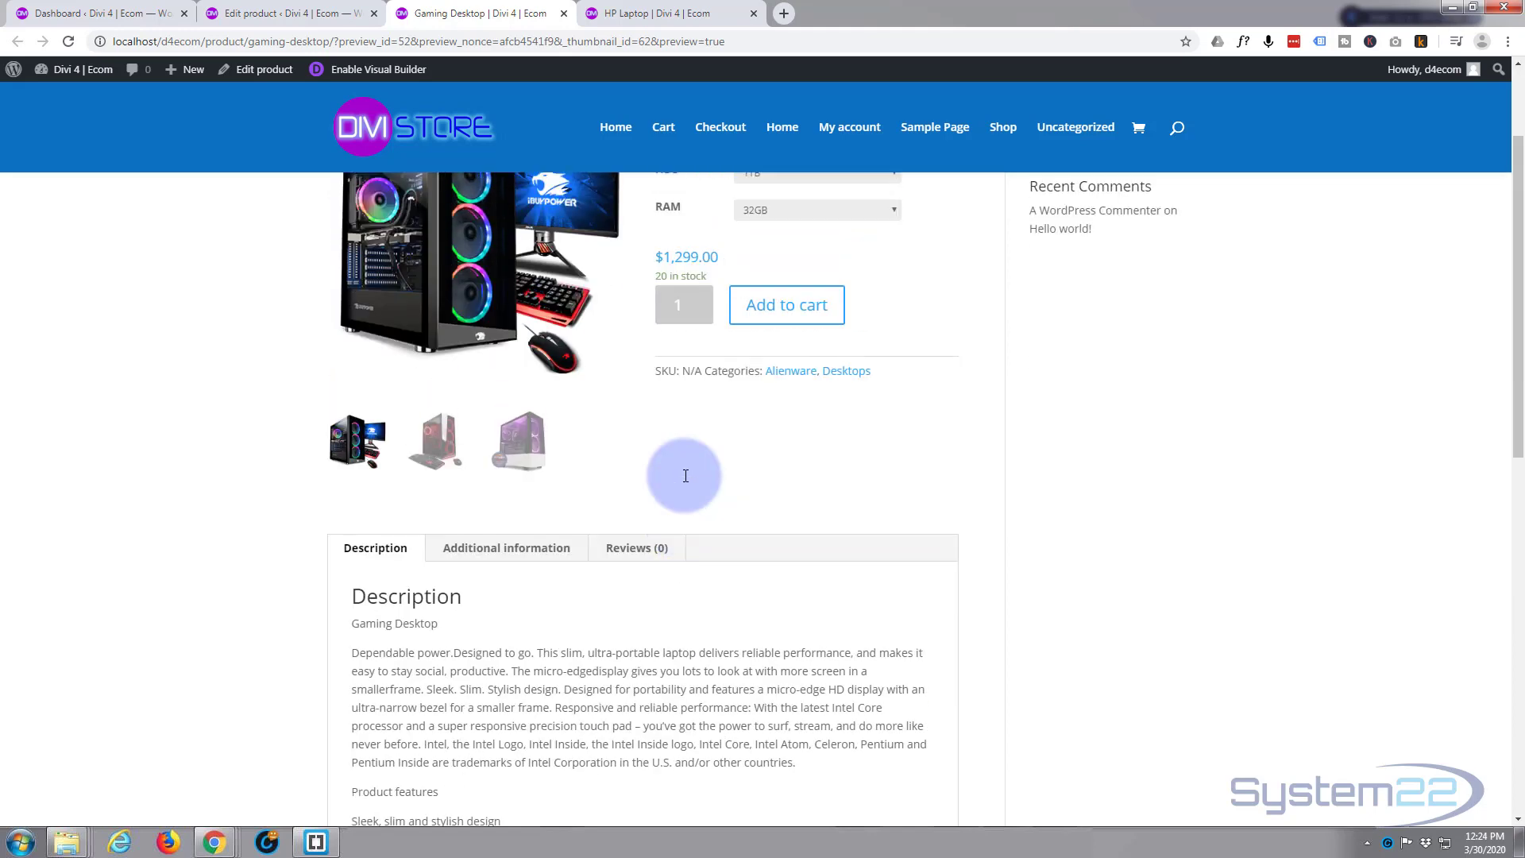